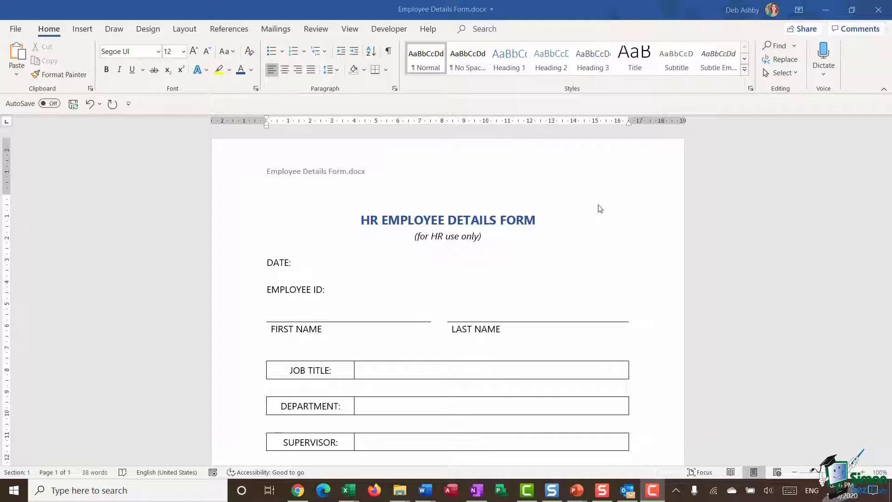
- Show the Developer tab and open the Legacy Tools dropdown of legacy and ActiveX controls
{"action": "scroll", "coordinate": [578, 207], "scroll_direction": "down", "scroll_amount": 1}
{"action": "scroll", "coordinate": [578, 206], "scroll_direction": "down", "scroll_amount": 2}
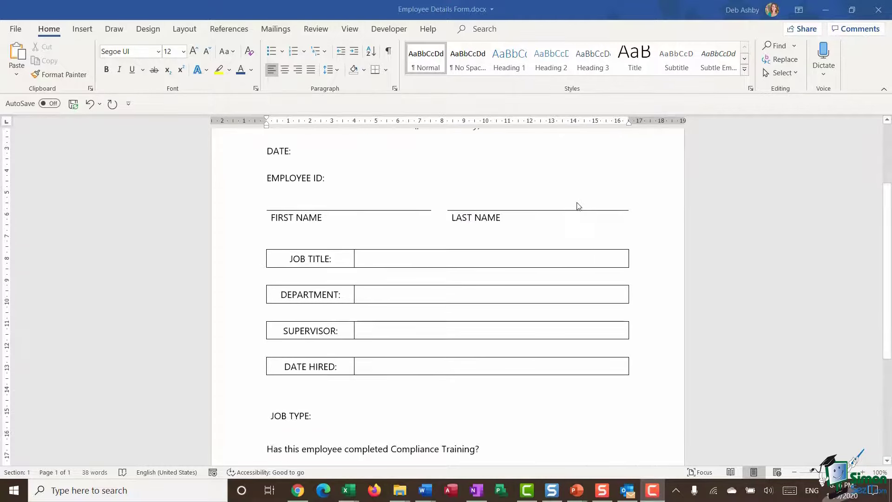
{"action": "scroll", "coordinate": [577, 205], "scroll_direction": "up", "scroll_amount": 3}
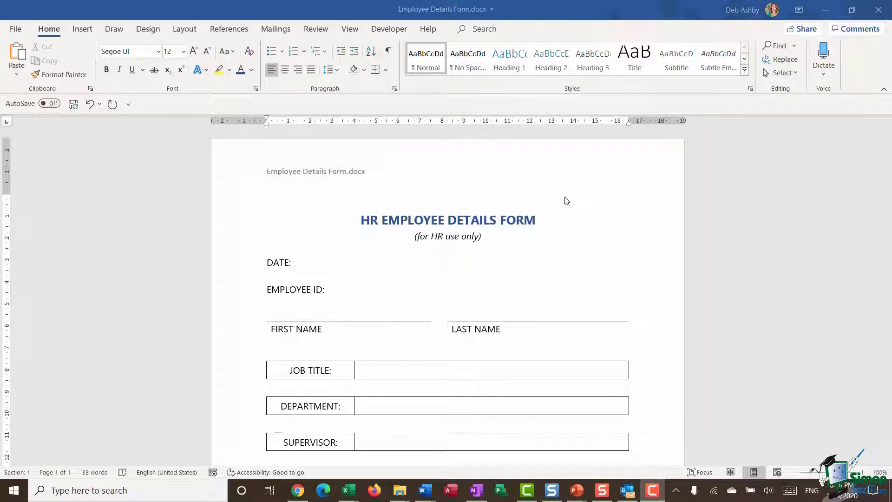
{"action": "scroll", "coordinate": [566, 201], "scroll_direction": "down", "scroll_amount": 2}
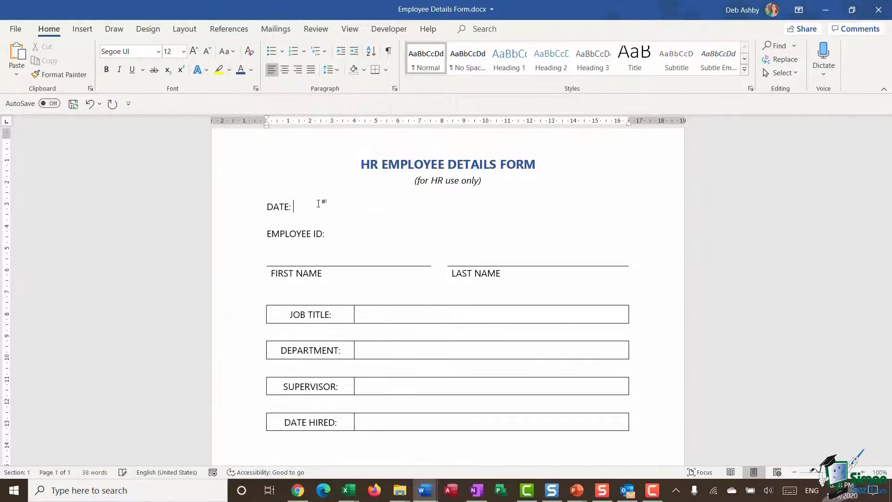
{"action": "scroll", "coordinate": [353, 206], "scroll_direction": "down", "scroll_amount": 5}
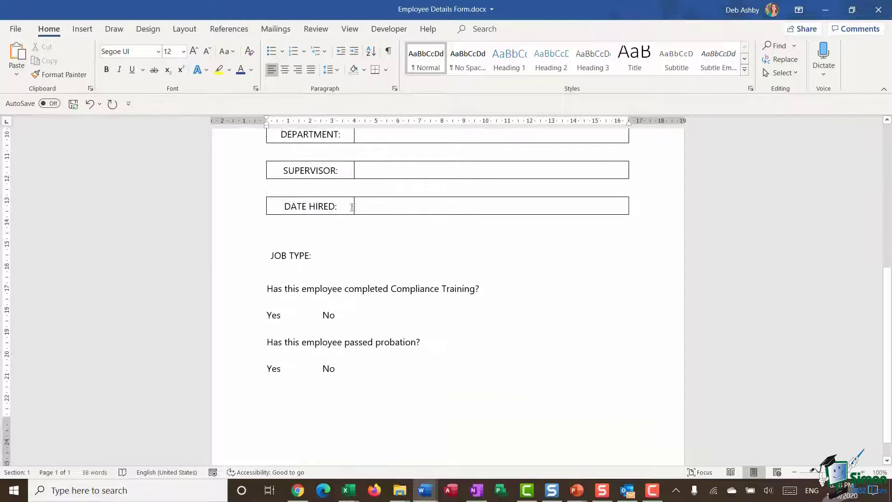
{"action": "scroll", "coordinate": [388, 226], "scroll_direction": "up", "scroll_amount": 5}
{"action": "scroll", "coordinate": [388, 225], "scroll_direction": "up", "scroll_amount": 3}
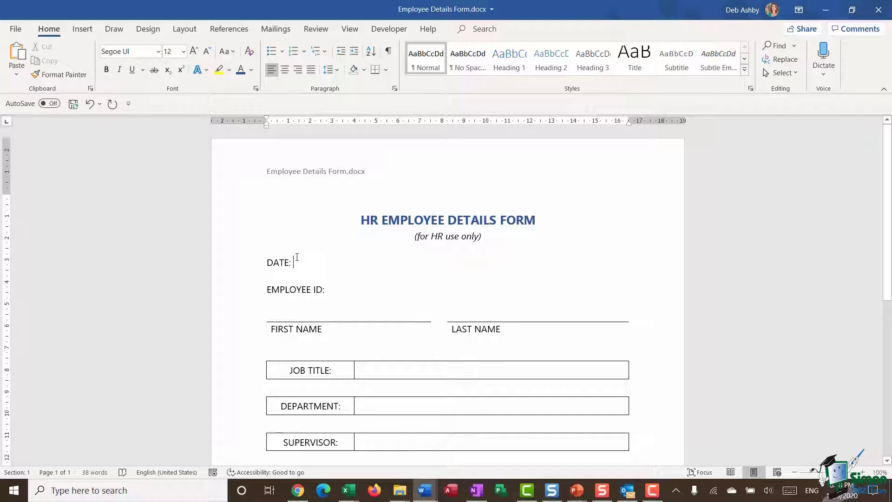
{"action": "left_click", "coordinate": [389, 30]}
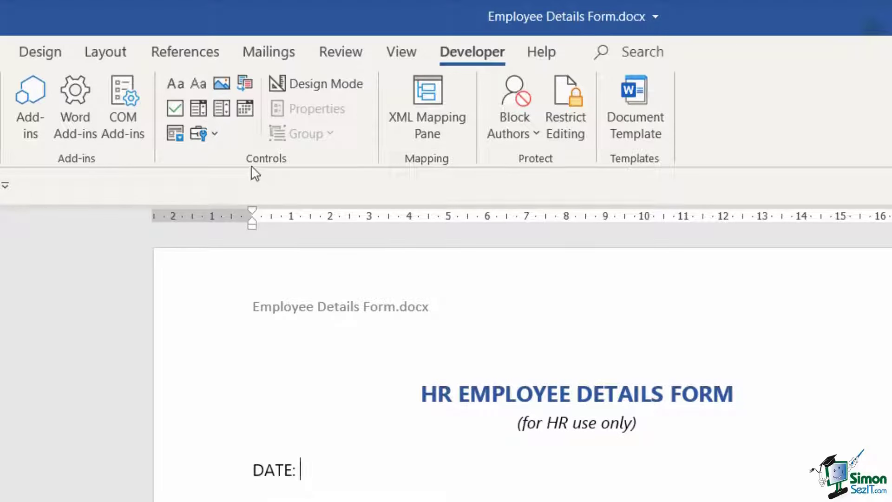
{"action": "left_click", "coordinate": [215, 134]}
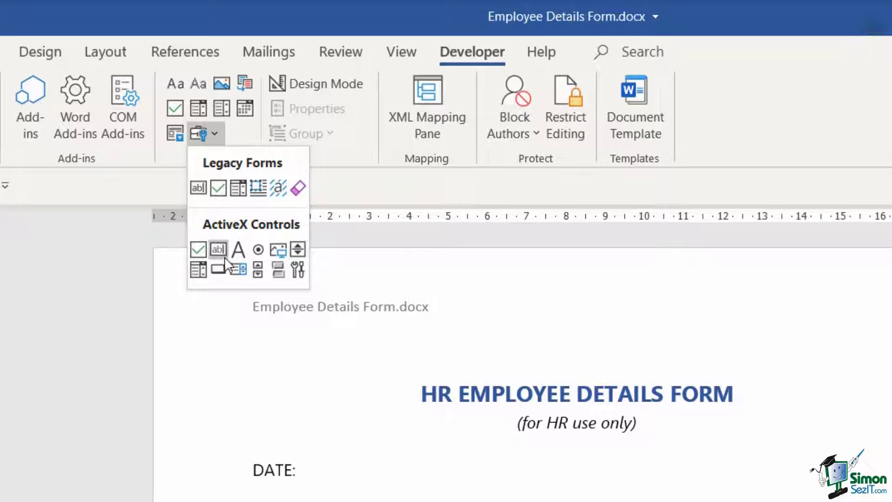
- Close the Legacy Tools dropdown without inserting any control
{"action": "left_click", "coordinate": [188, 259]}
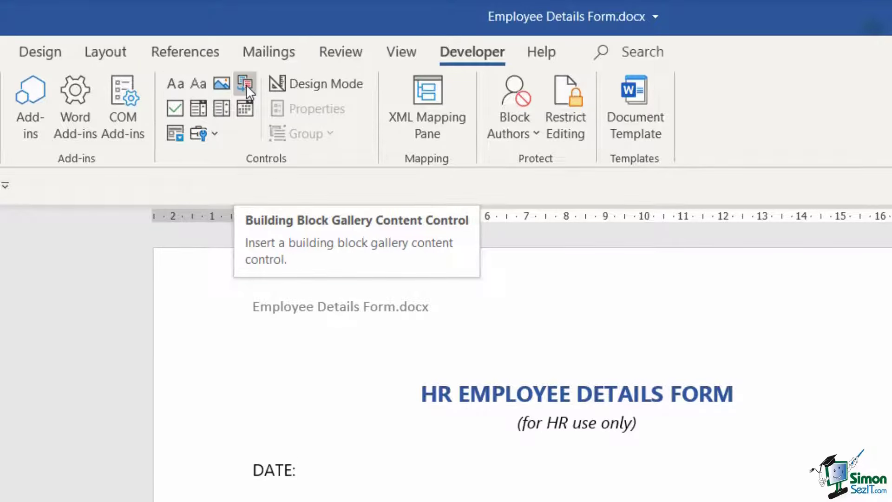
{"action": "left_click", "coordinate": [213, 132]}
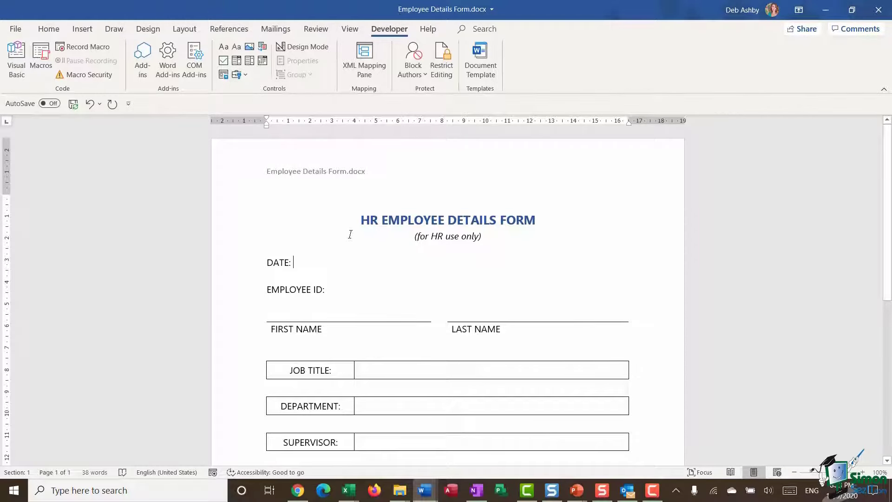
{"action": "left_click", "coordinate": [295, 263]}
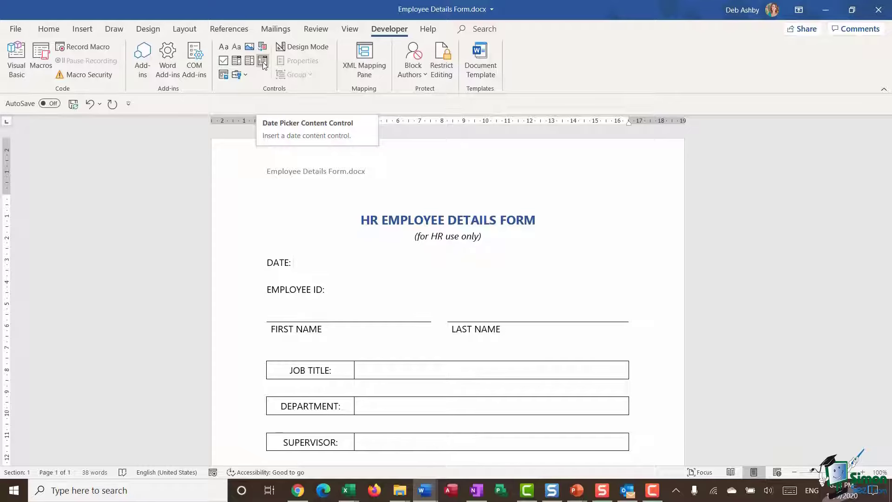
- Insert a Date Picker Content Control after DATE:, test its calendar, then select it
{"action": "left_click", "coordinate": [263, 61]}
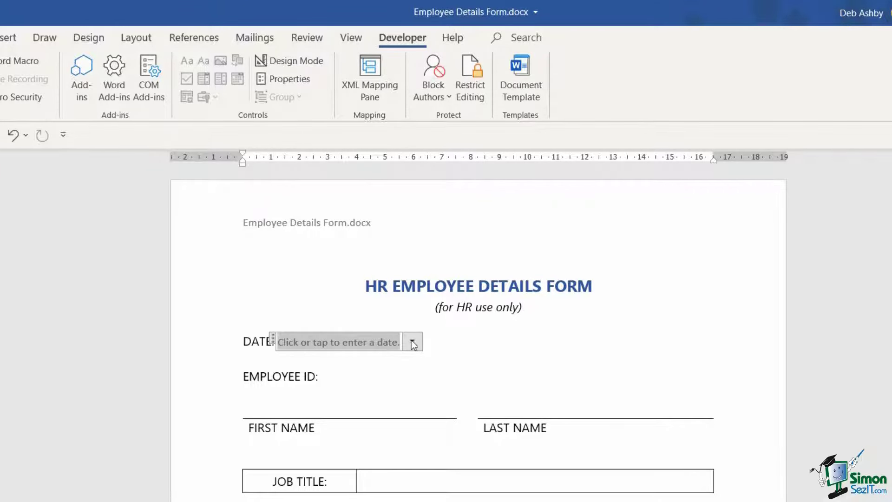
{"action": "left_click", "coordinate": [412, 341]}
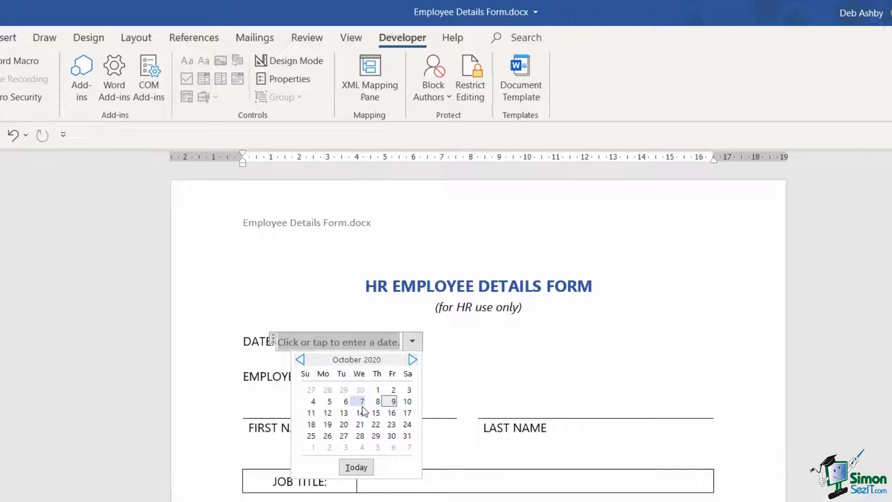
{"action": "left_click", "coordinate": [511, 360]}
{"action": "left_click", "coordinate": [346, 355]}
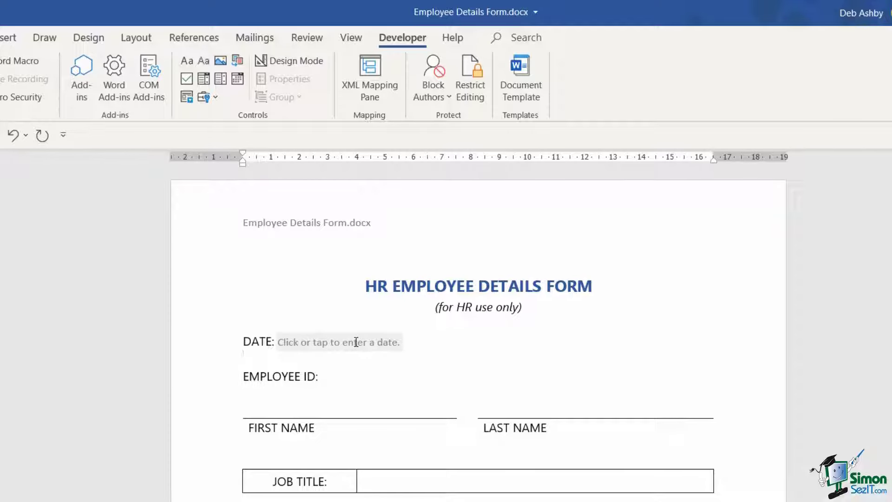
{"action": "left_click", "coordinate": [357, 342]}
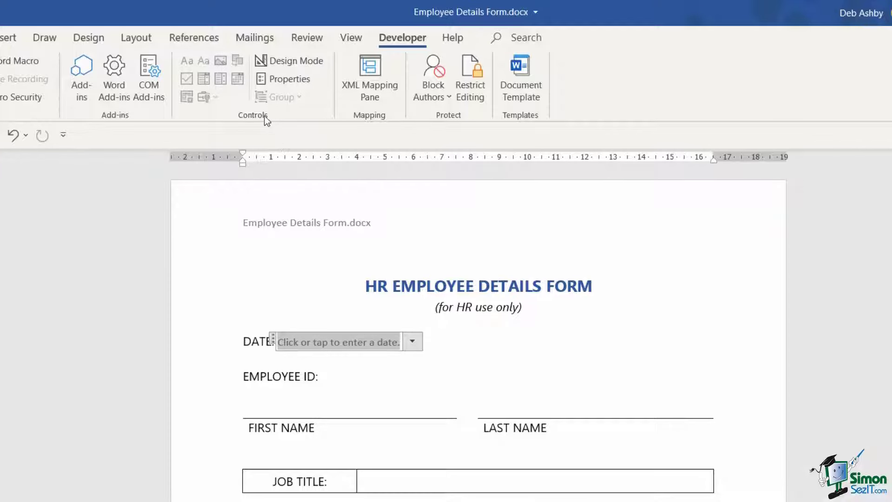
- Open the date picker's Content Control Properties, showing the M/d/yyyy date format
{"action": "left_click", "coordinate": [291, 78]}
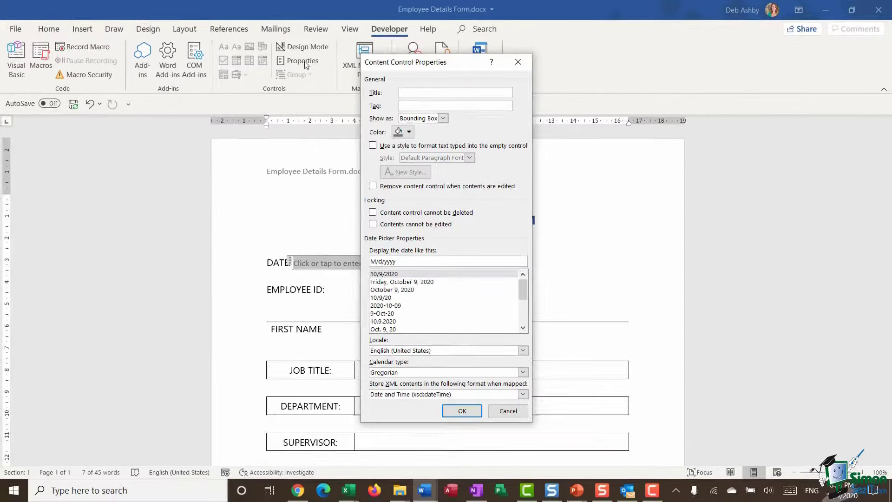
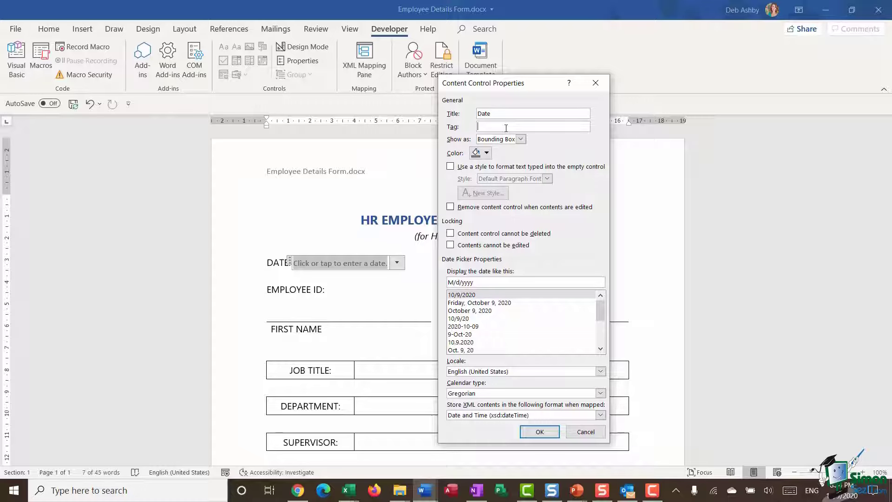
- Tag the date picker 'date_picker', keep it shown as a bounding box, and colour it red
{"action": "type", "text": "date_picker"}
{"action": "left_click", "coordinate": [521, 139]}
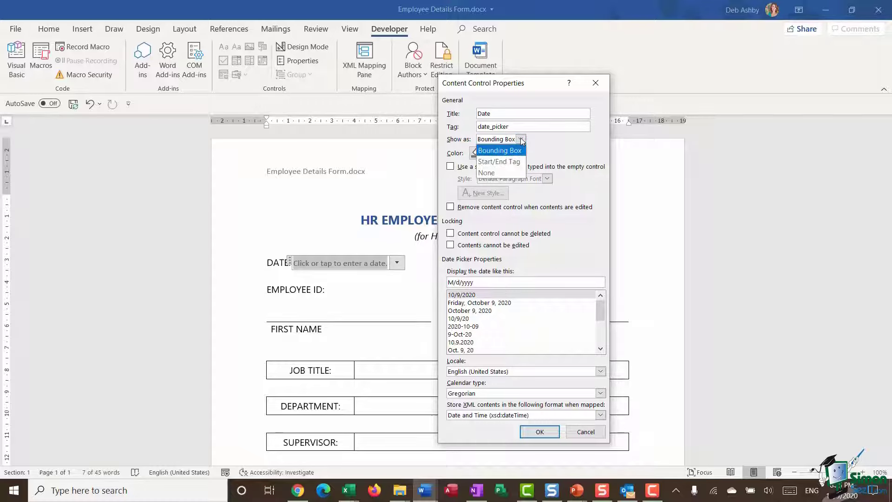
{"action": "left_click", "coordinate": [567, 154]}
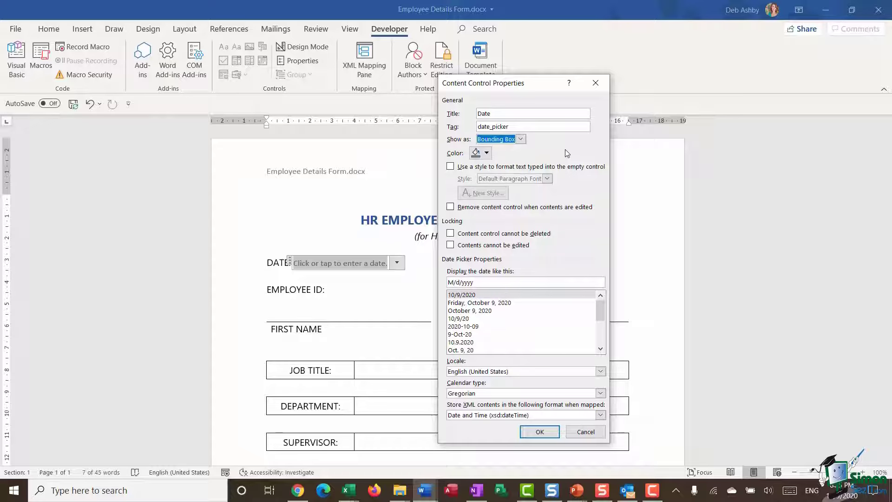
{"action": "left_click", "coordinate": [486, 153]}
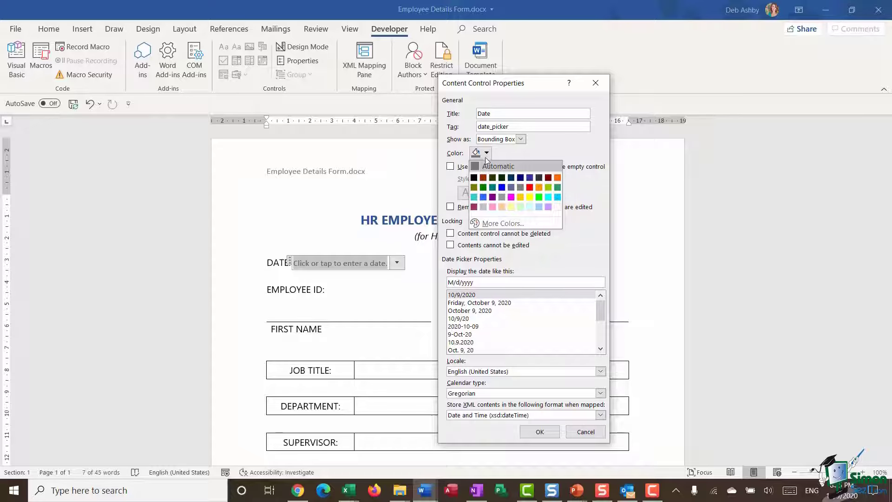
{"action": "left_click", "coordinate": [530, 188]}
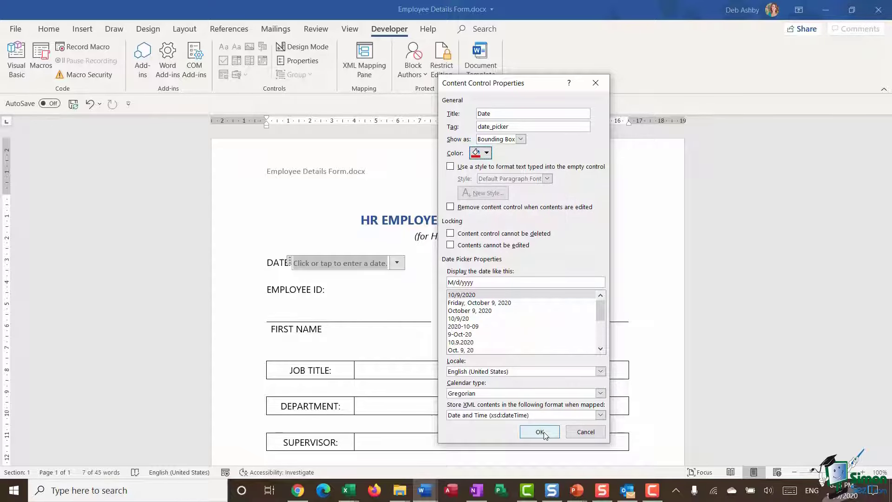
{"action": "left_click", "coordinate": [540, 431]}
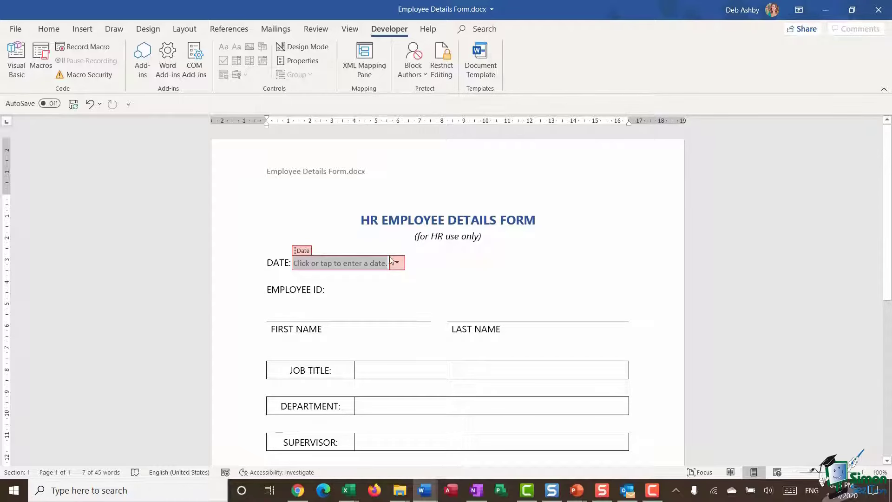
{"action": "left_click", "coordinate": [301, 60]}
- Reset the date picker's colour to Automatic, trying then abandoning a style for typed text
{"action": "left_click_drag", "start_coordinate": [436, 63], "coordinate": [540, 76]}
{"action": "left_click", "coordinate": [512, 146]}
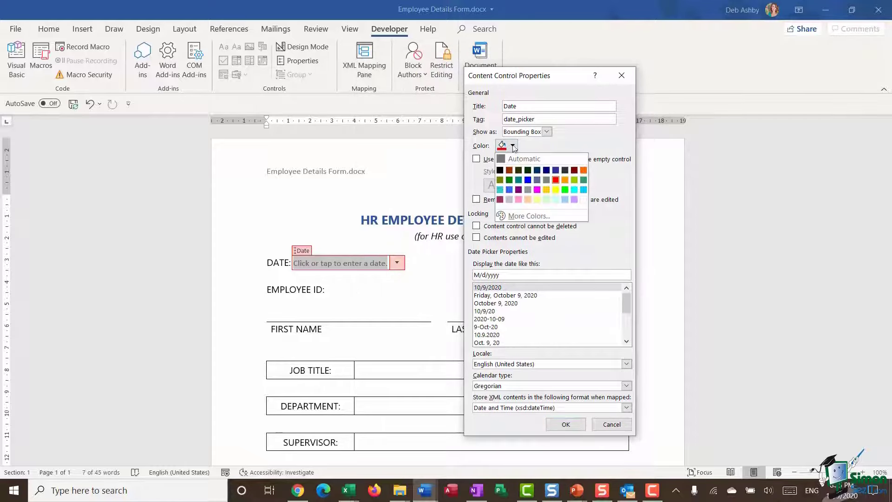
{"action": "left_click", "coordinate": [519, 160]}
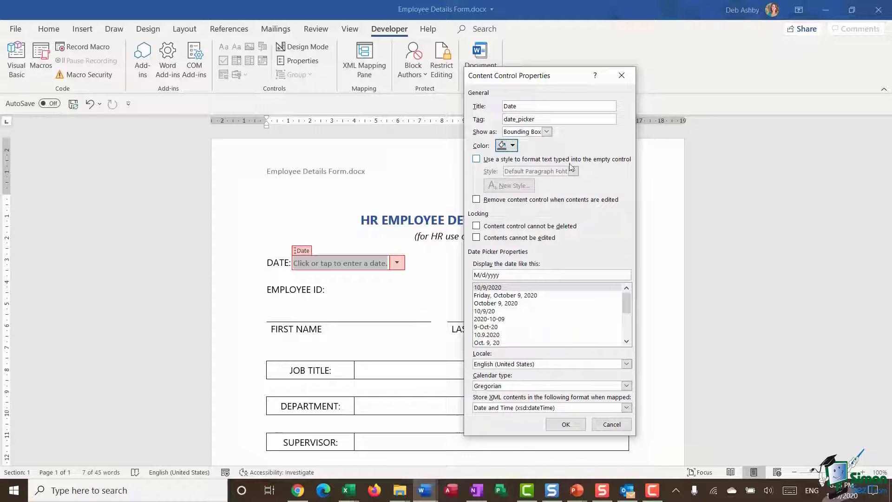
{"action": "left_click", "coordinate": [476, 159]}
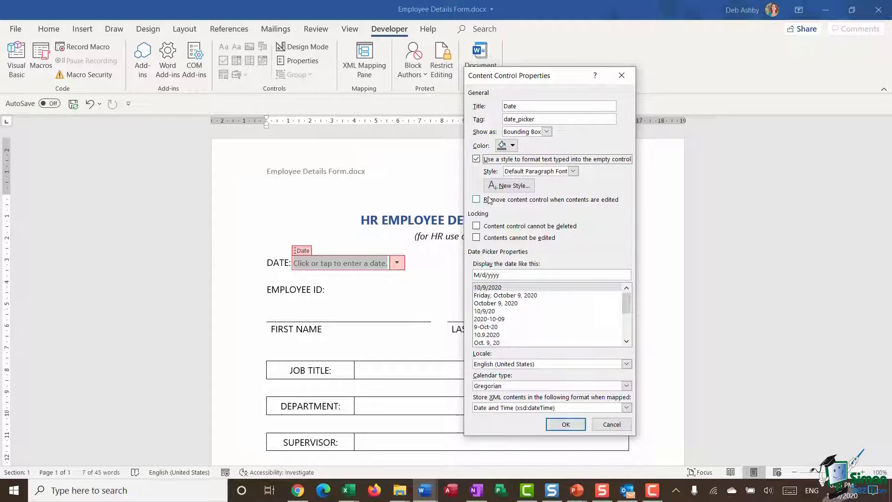
{"action": "left_click", "coordinate": [571, 172]}
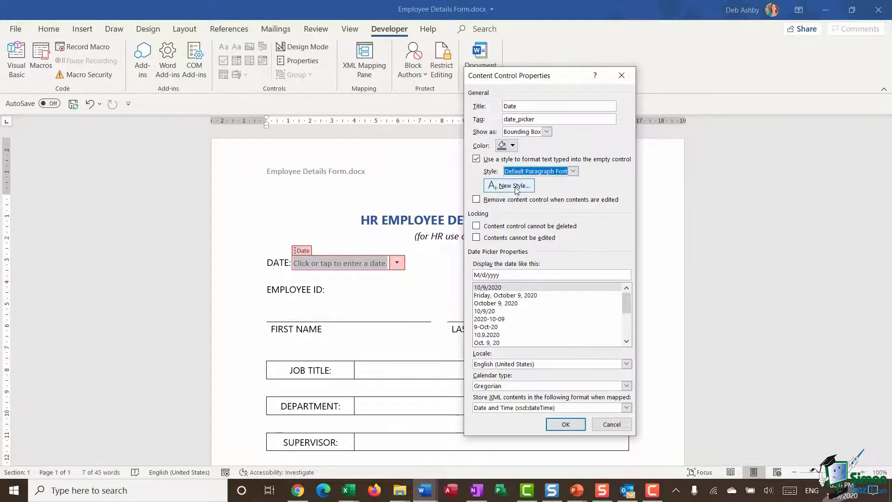
{"action": "left_click", "coordinate": [509, 185]}
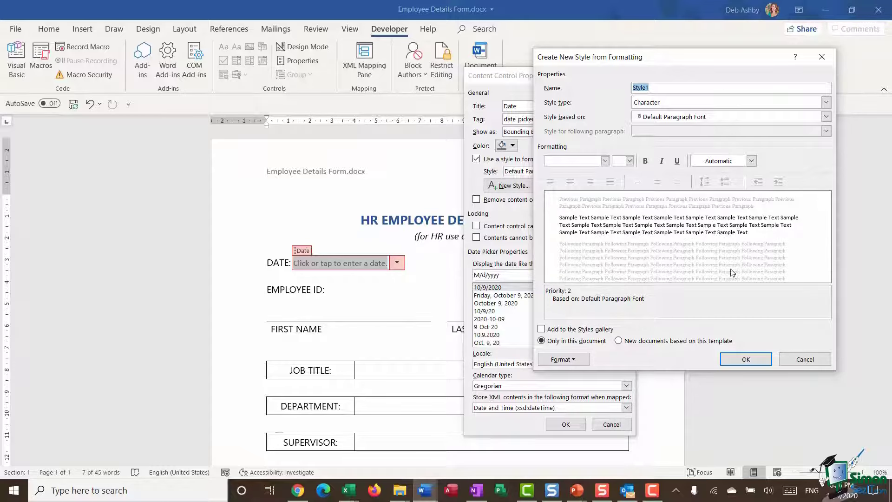
{"action": "left_click", "coordinate": [795, 363]}
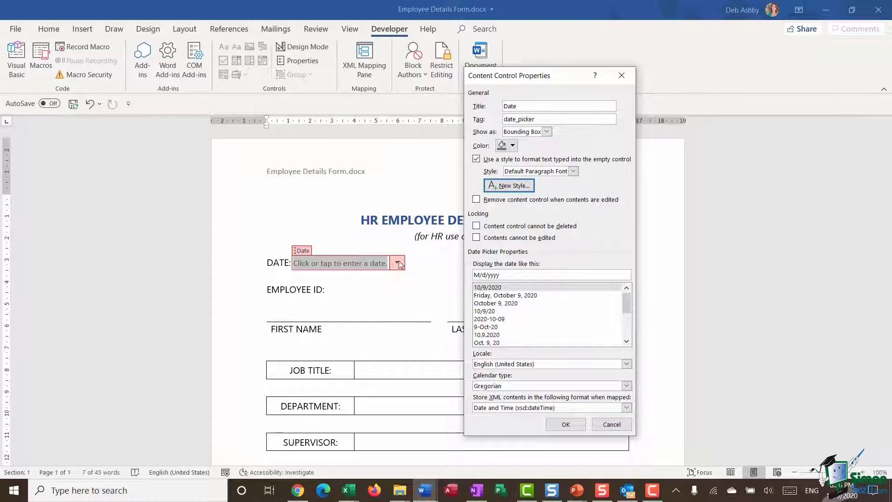
{"action": "left_click", "coordinate": [476, 158]}
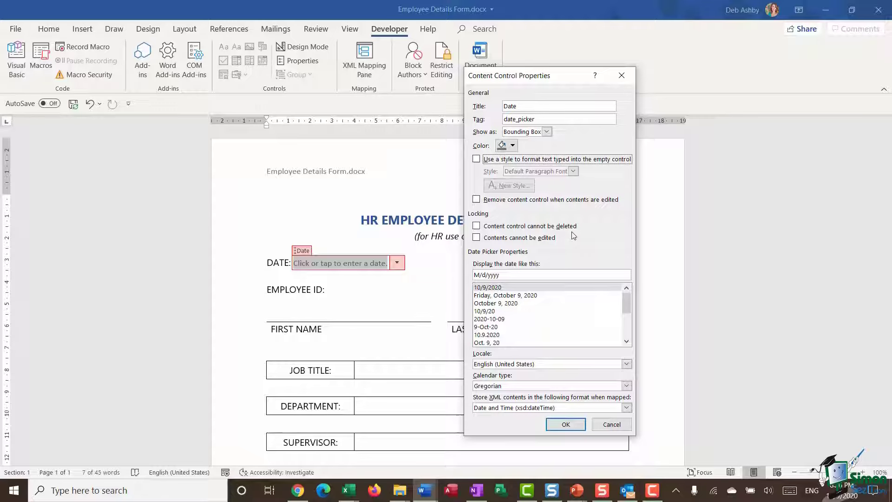
- Lock the date picker against deletion and use the 10/9/2020 date format
{"action": "left_click", "coordinate": [476, 226]}
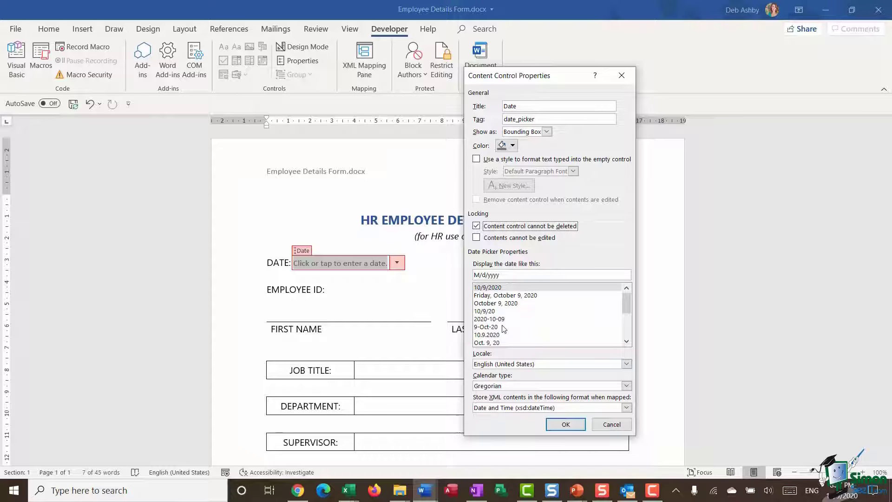
{"action": "left_click", "coordinate": [492, 289]}
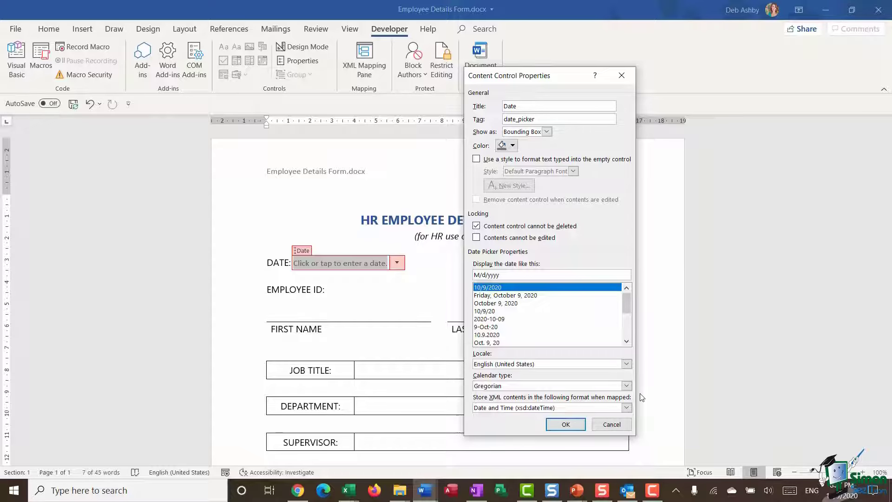
{"action": "left_click", "coordinate": [565, 424]}
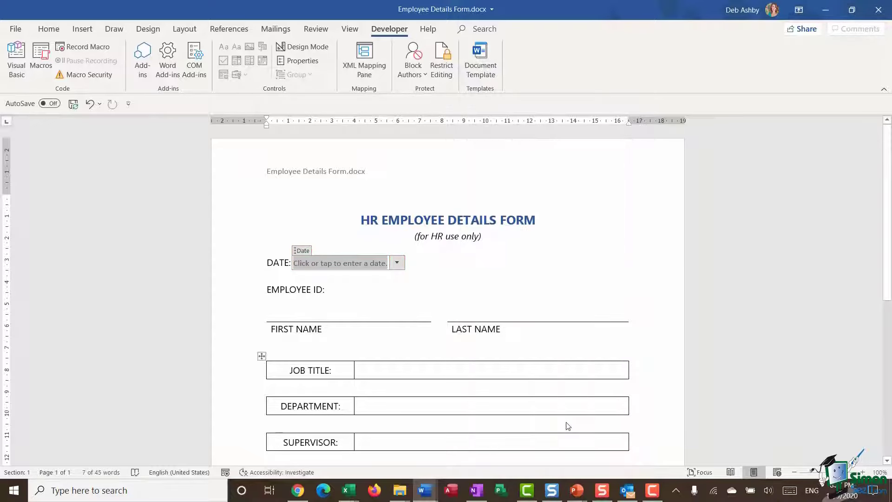
- Replace the date picker's placeholder with 'Please enter todays date' using Design Mode
{"action": "left_click", "coordinate": [490, 287]}
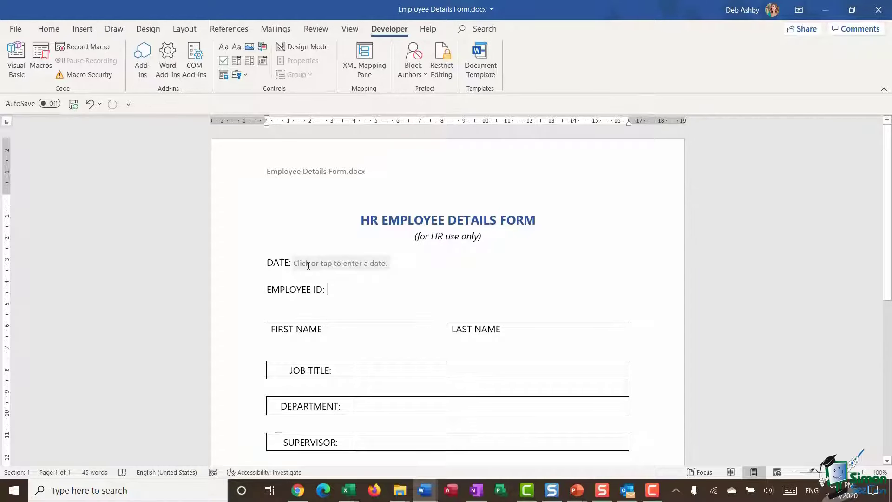
{"action": "left_click", "coordinate": [336, 261]}
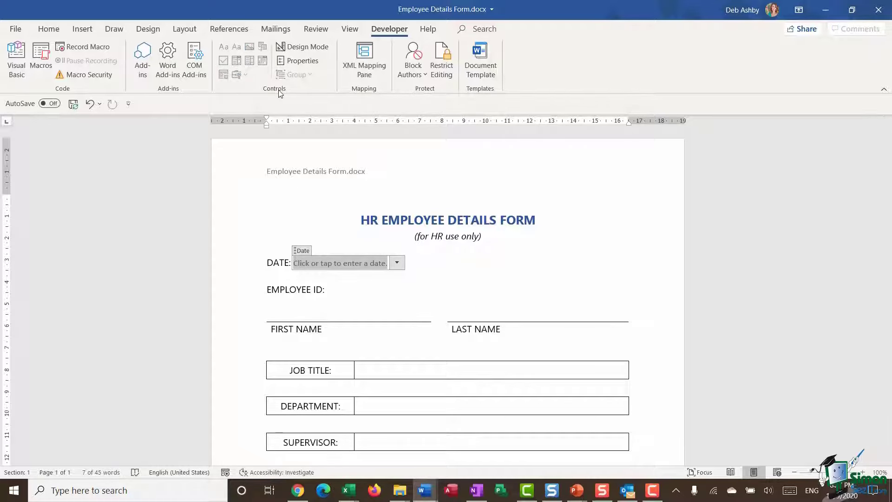
{"action": "left_click", "coordinate": [301, 46]}
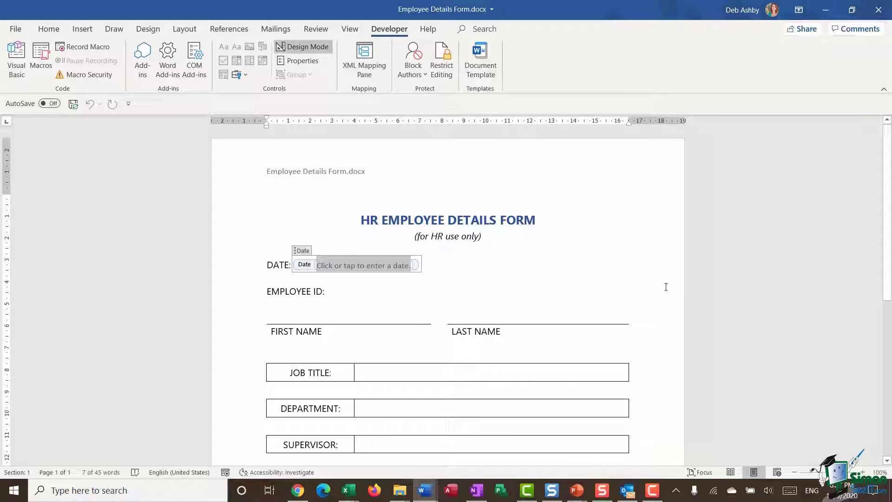
{"action": "type", "text": "Please enter todays date"}
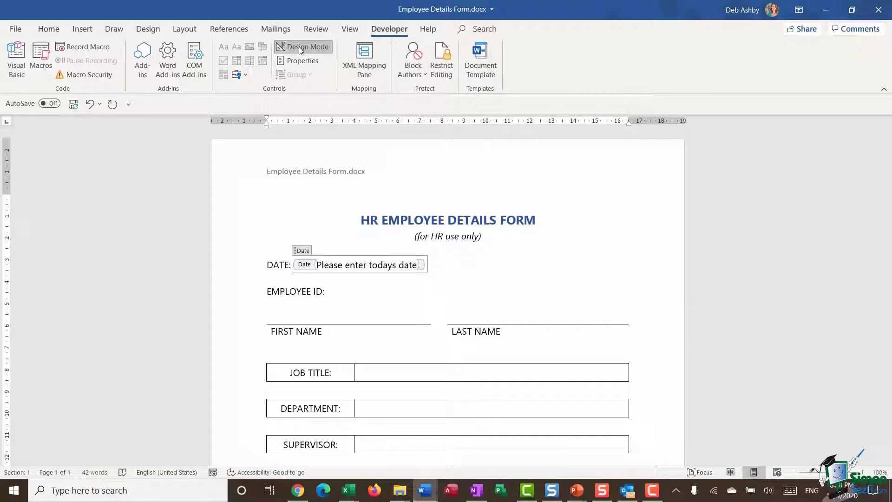
{"action": "left_click", "coordinate": [299, 47]}
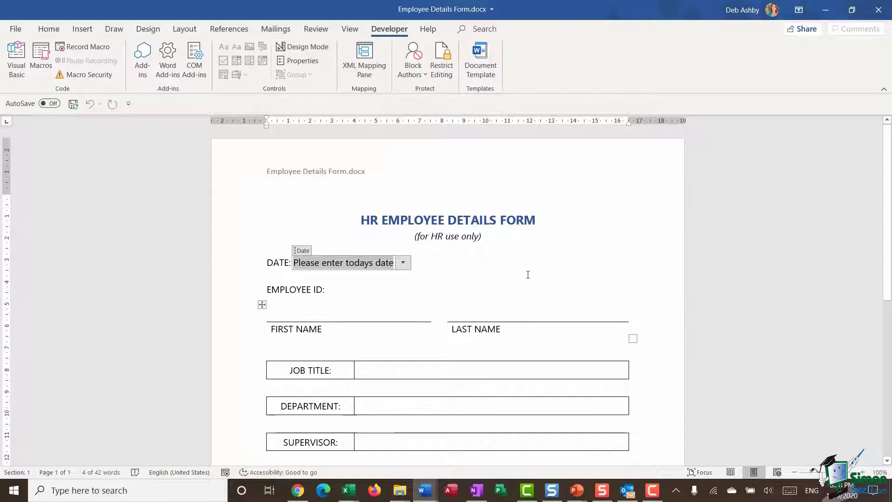
{"action": "left_click", "coordinate": [624, 279]}
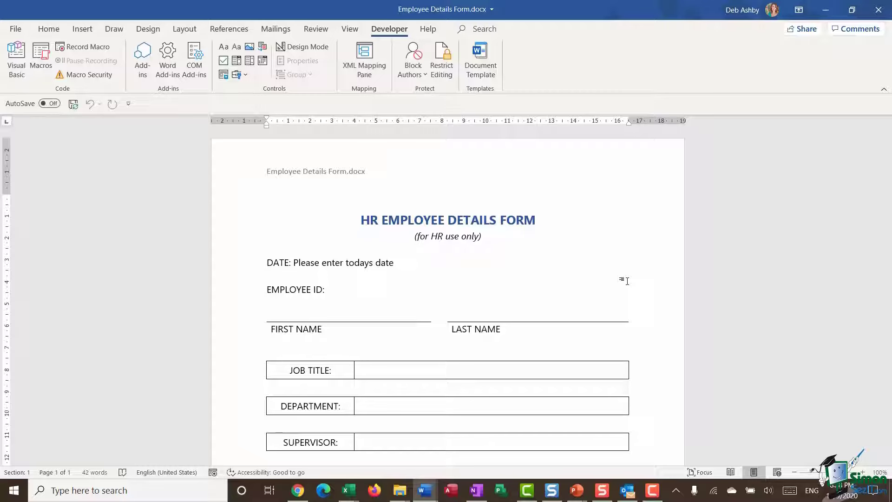
{"action": "left_click", "coordinate": [311, 265]}
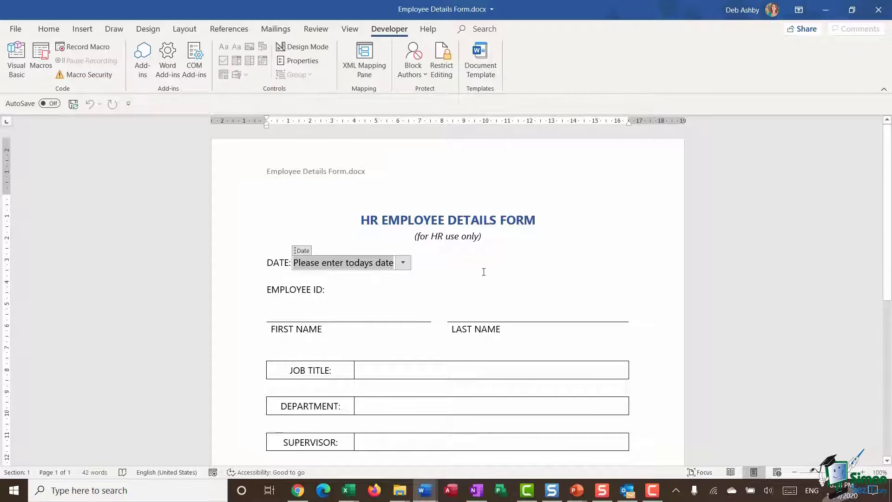
{"action": "left_click", "coordinate": [506, 248]}
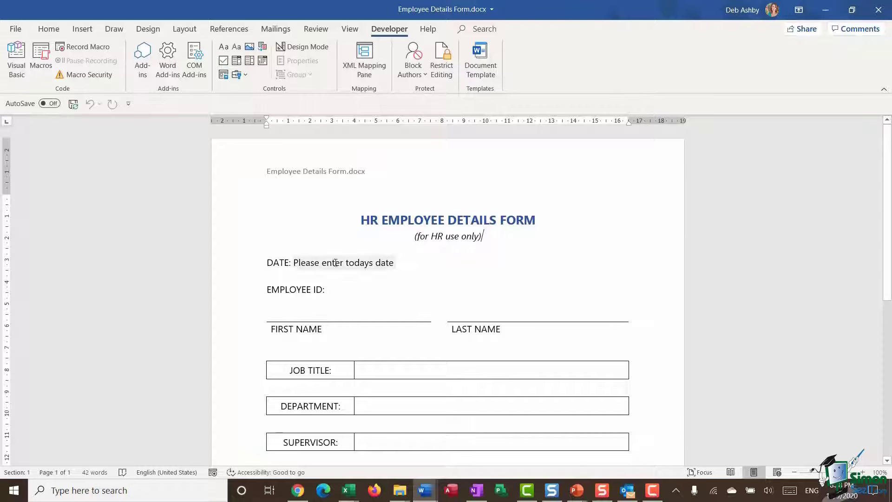
{"action": "left_click", "coordinate": [358, 263]}
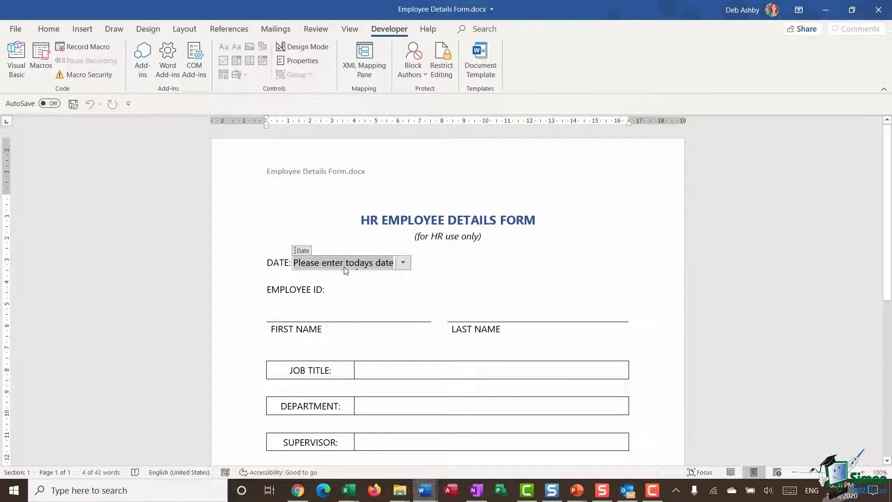
- Colour the 'Please enter todays date' prompt light grey with the Home font colour
{"action": "left_click", "coordinate": [53, 30]}
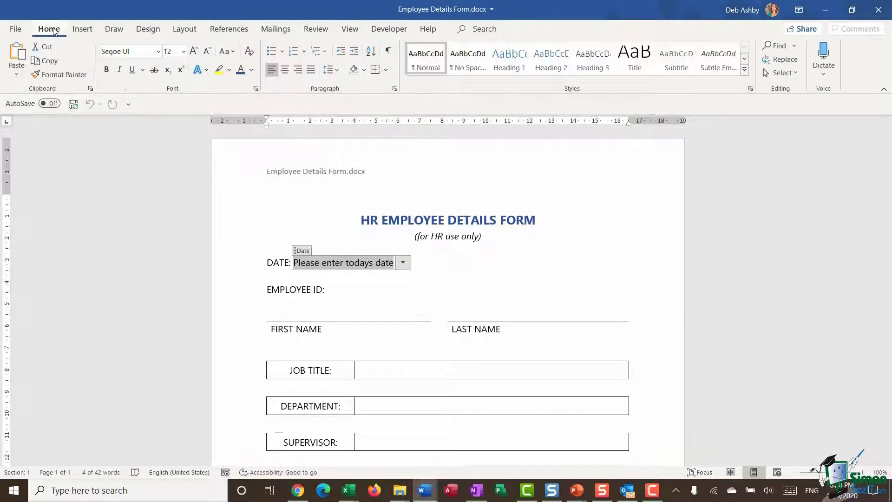
{"action": "left_click", "coordinate": [252, 71]}
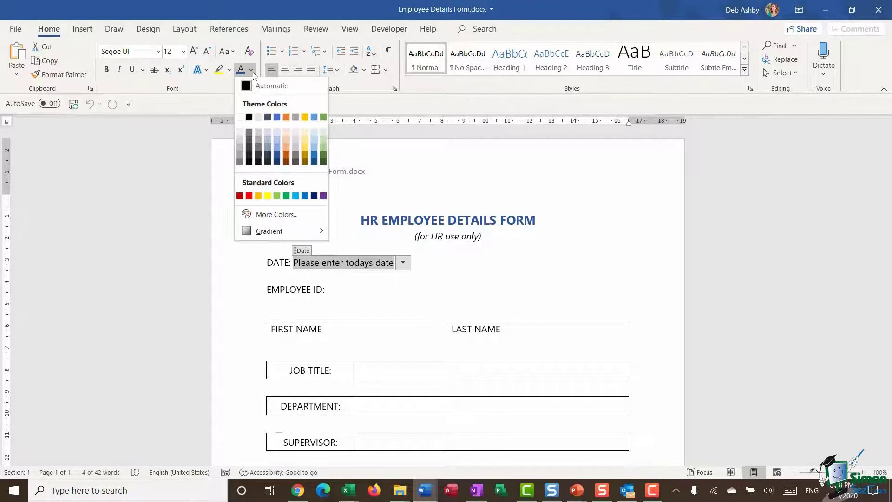
{"action": "left_click", "coordinate": [258, 145]}
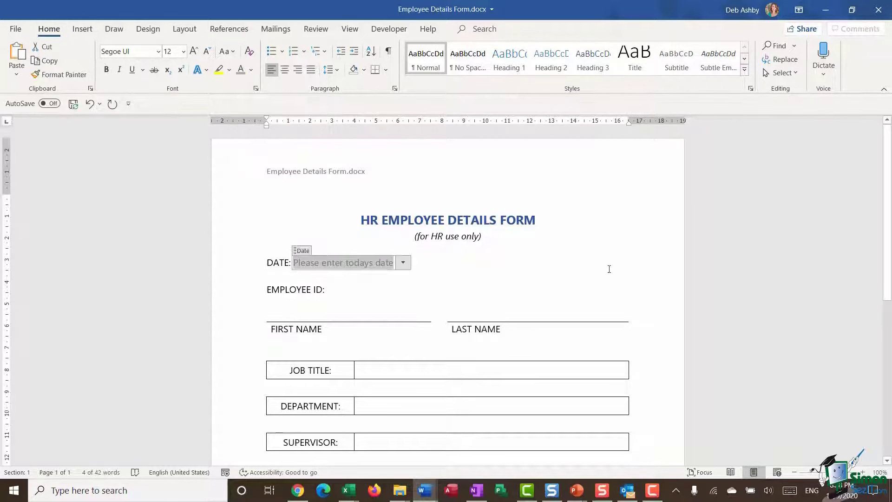
{"action": "left_click", "coordinate": [338, 290]}
{"action": "scroll", "coordinate": [338, 207], "scroll_direction": "down", "scroll_amount": 2}
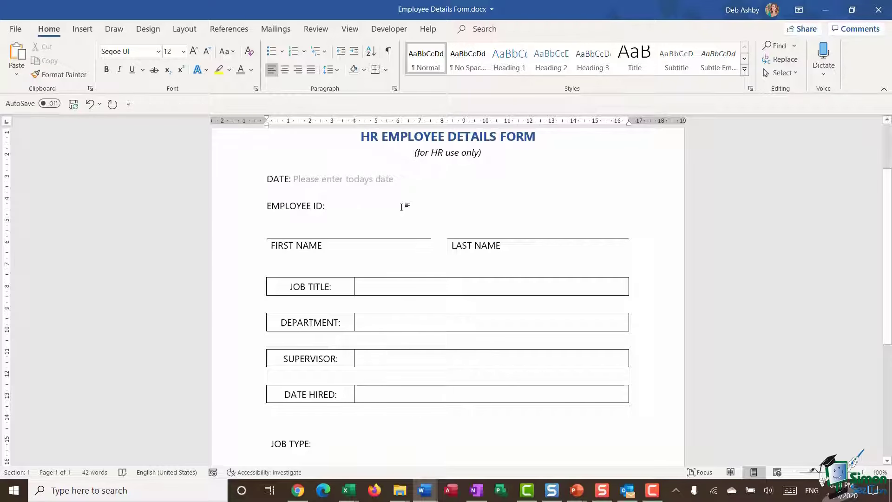
{"action": "left_click", "coordinate": [389, 31]}
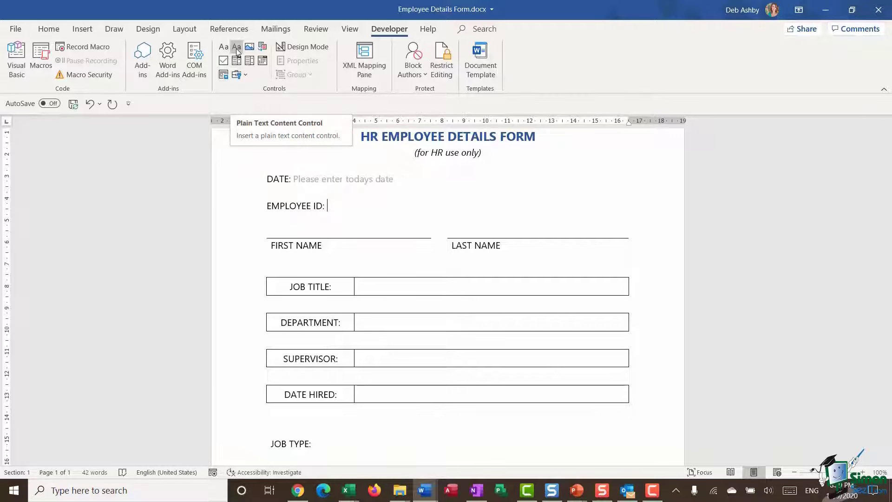
- Insert a plain text control after EMPLOYEE ID: titled 'Employee ID' with tag 'emp_id'
{"action": "left_click", "coordinate": [236, 47]}
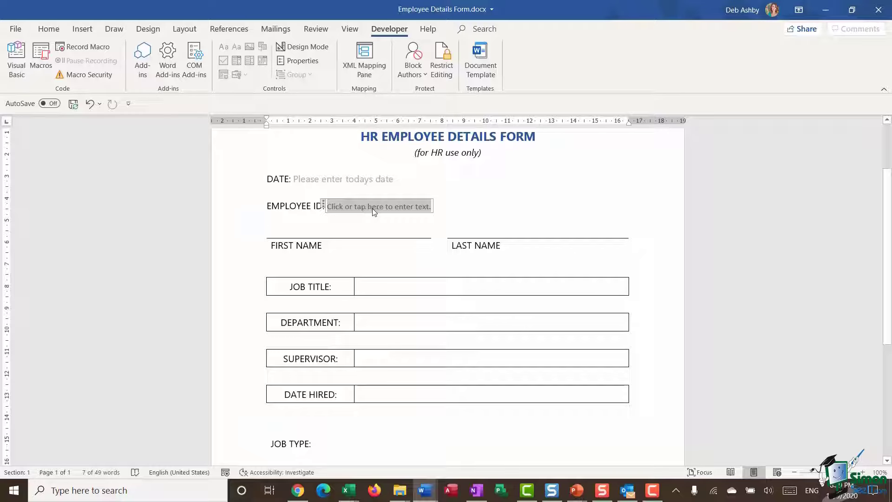
{"action": "left_click", "coordinate": [308, 61]}
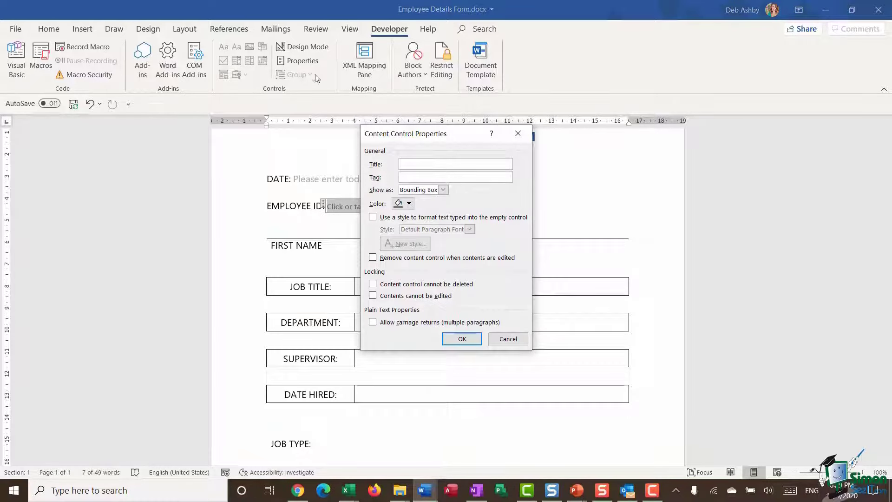
{"action": "left_click_drag", "start_coordinate": [430, 142], "coordinate": [542, 136]}
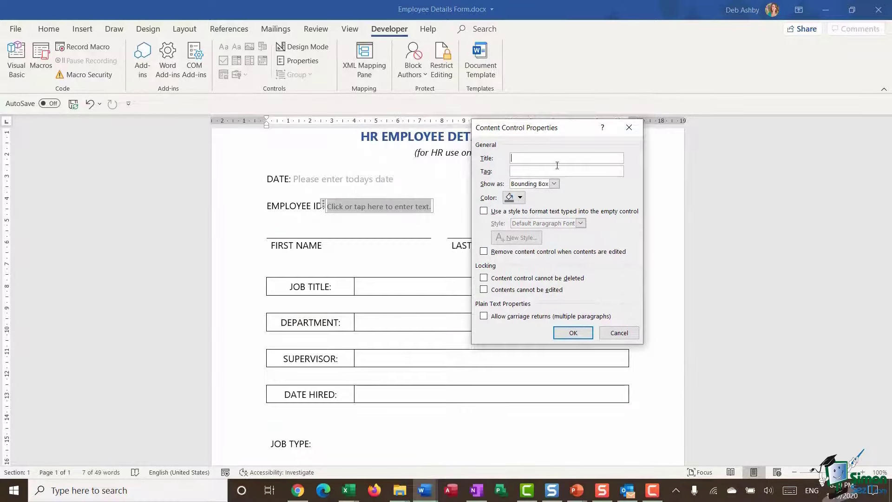
{"action": "left_click", "coordinate": [520, 159]}
{"action": "type", "text": "Employee ID"}
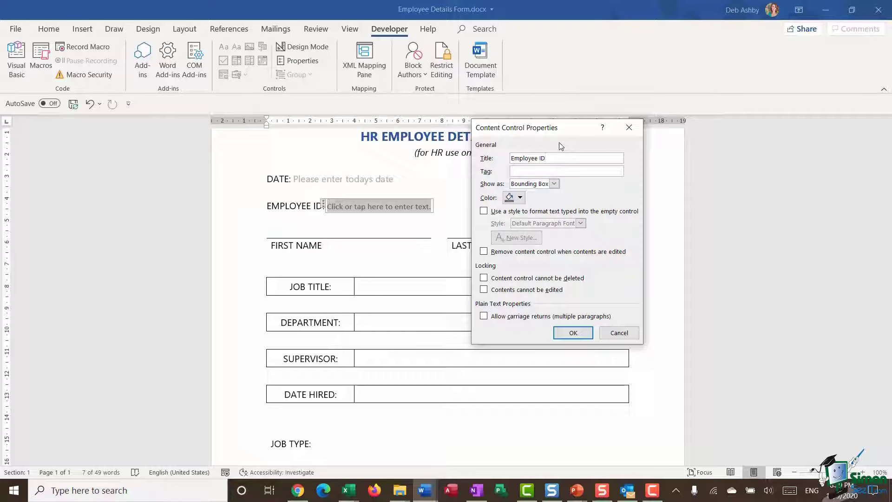
{"action": "key", "text": "Tab"}
{"action": "type", "text": "emp_id"}
{"action": "left_click", "coordinate": [572, 332]}
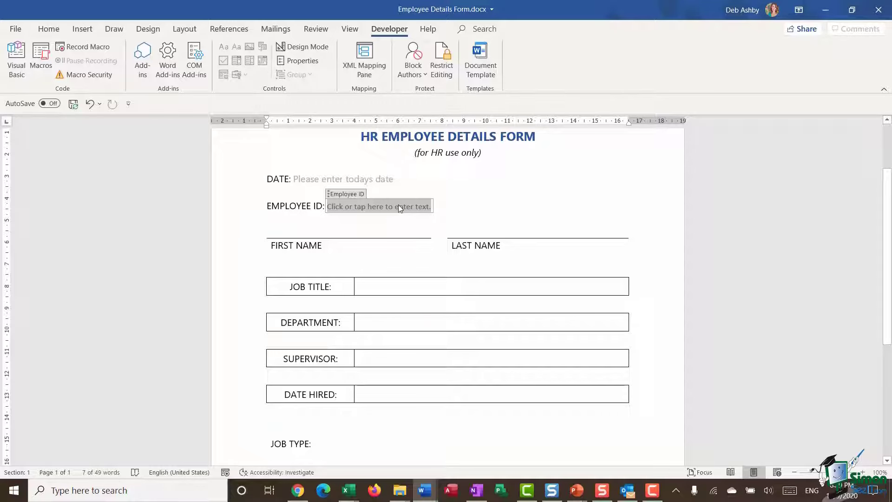
{"action": "left_click", "coordinate": [300, 46]}
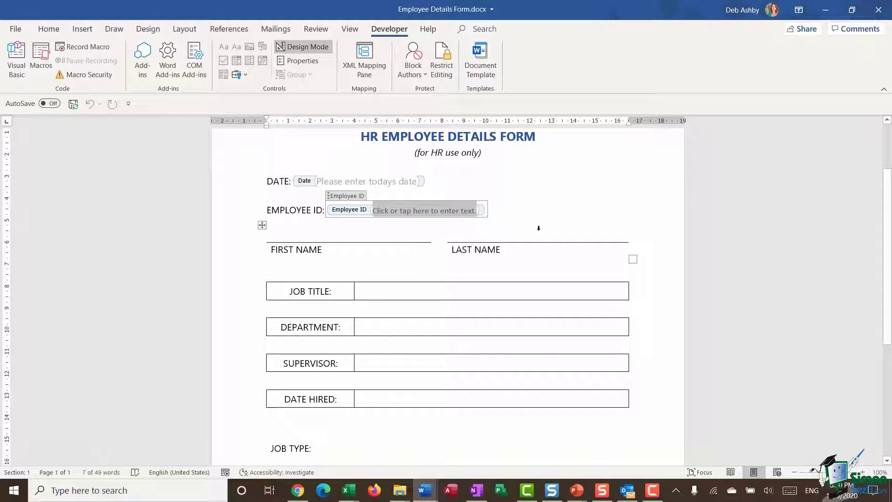
- Set the Employee ID placeholder to 'Please enter the employee ID with (#)' and colour it grey
{"action": "type", "text": "Plea"}
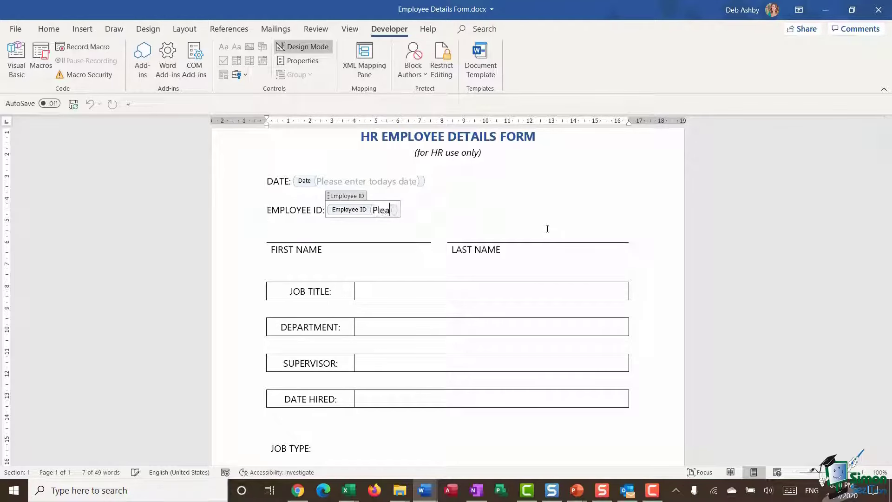
{"action": "type", "text": "se enter the em"}
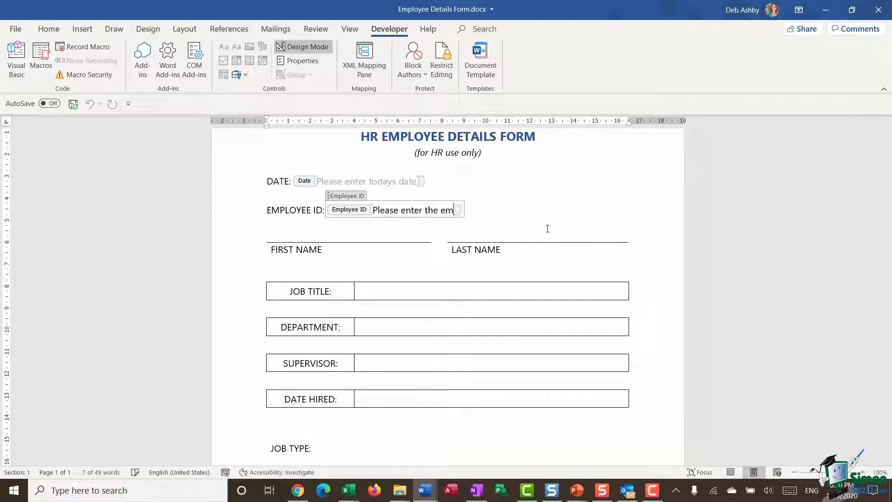
{"action": "type", "text": "plo"}
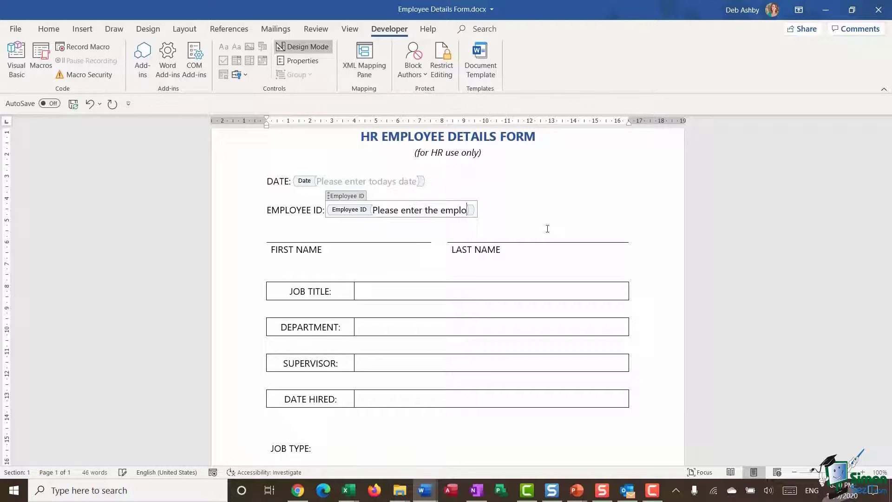
{"action": "type", "text": "yee ID with"}
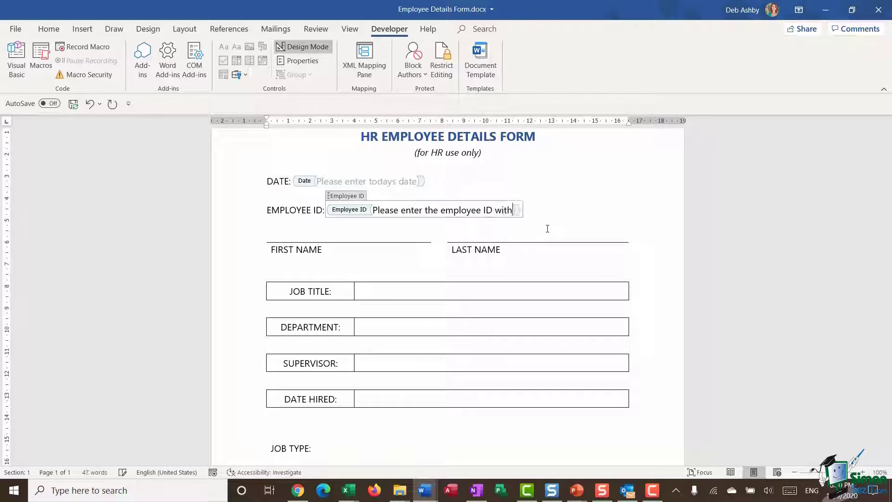
{"action": "type", "text": " (#)"}
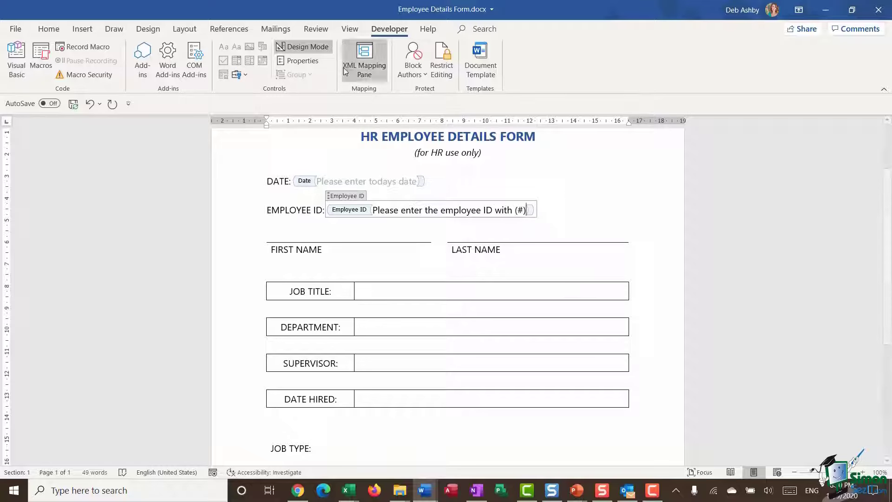
{"action": "left_click", "coordinate": [308, 43]}
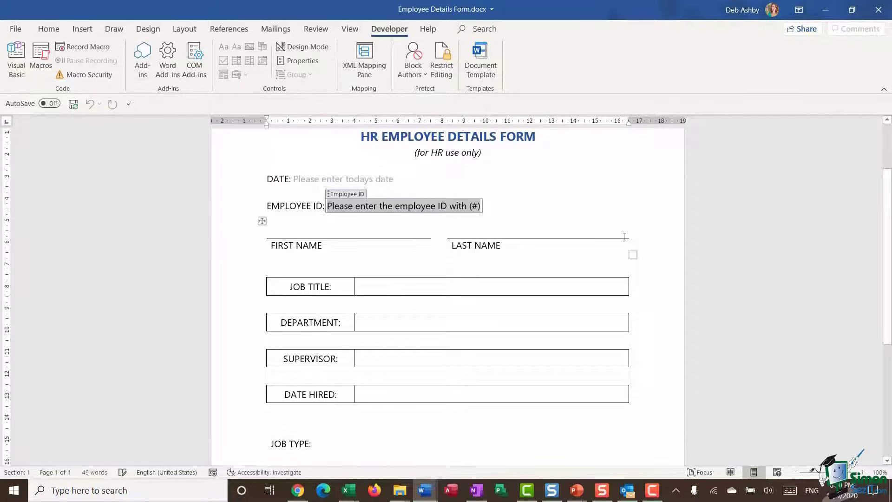
{"action": "left_click", "coordinate": [50, 29]}
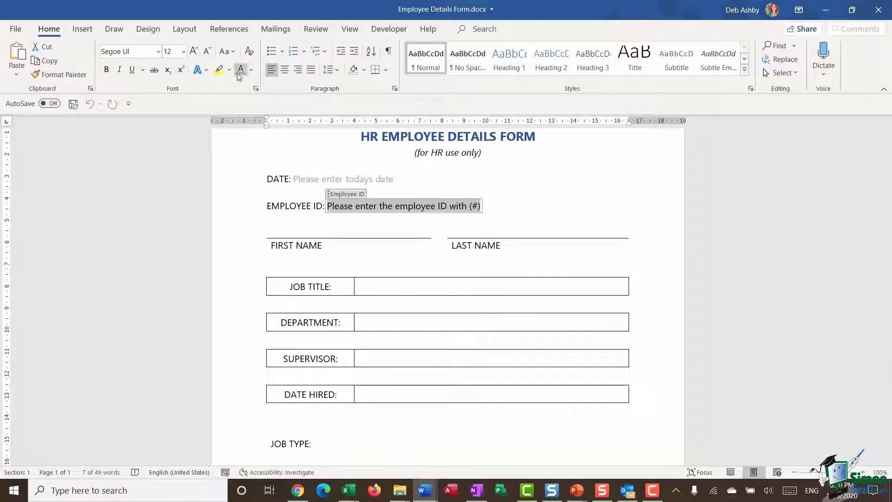
{"action": "left_click", "coordinate": [557, 211]}
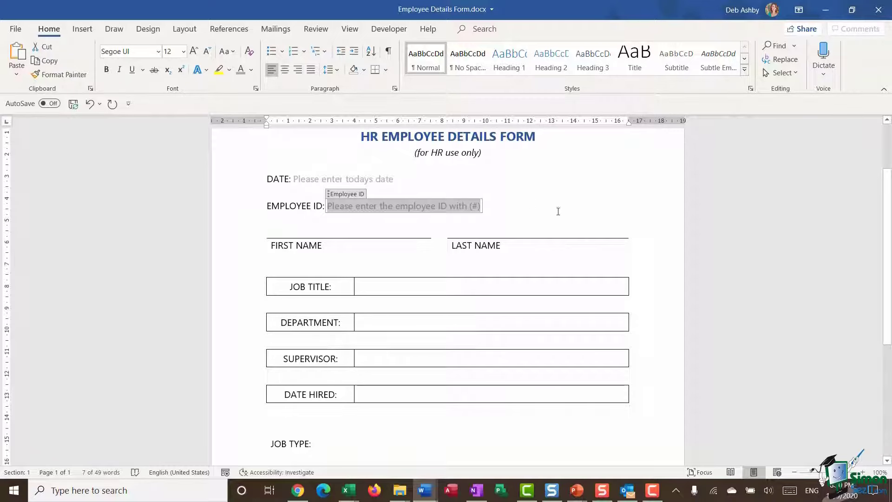
{"action": "left_click", "coordinate": [663, 302]}
{"action": "scroll", "coordinate": [659, 331], "scroll_direction": "up", "scroll_amount": 3}
{"action": "scroll", "coordinate": [659, 331], "scroll_direction": "down", "scroll_amount": 3}
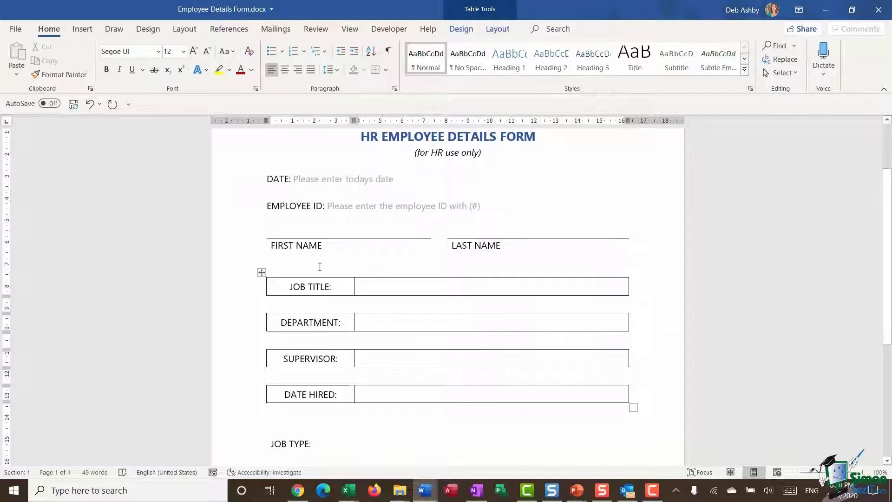
{"action": "left_click", "coordinate": [273, 232]}
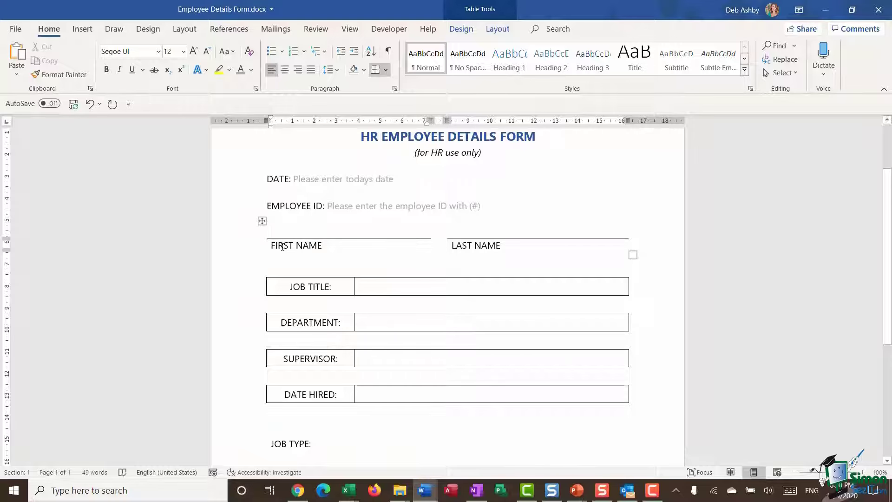
- Insert a plain text control in the First Name cell titled 'First Name', tagged 'first_name'
{"action": "left_click", "coordinate": [390, 29]}
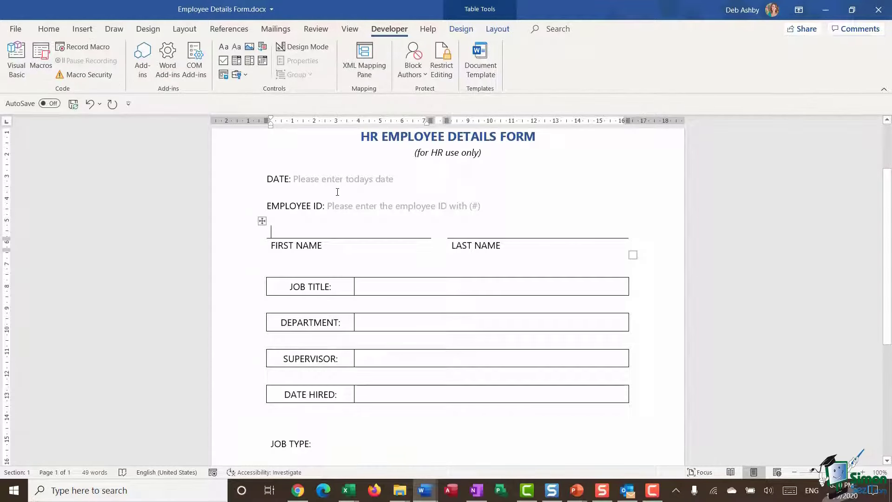
{"action": "left_click", "coordinate": [236, 48]}
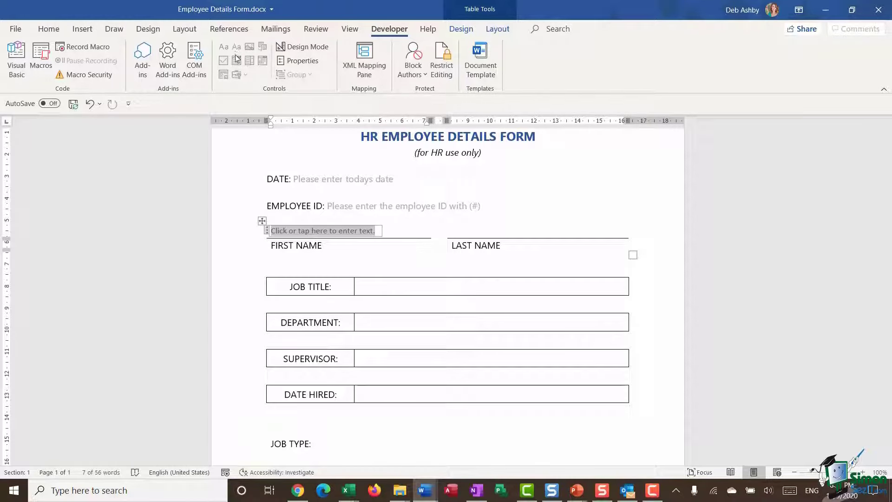
{"action": "left_click", "coordinate": [300, 61]}
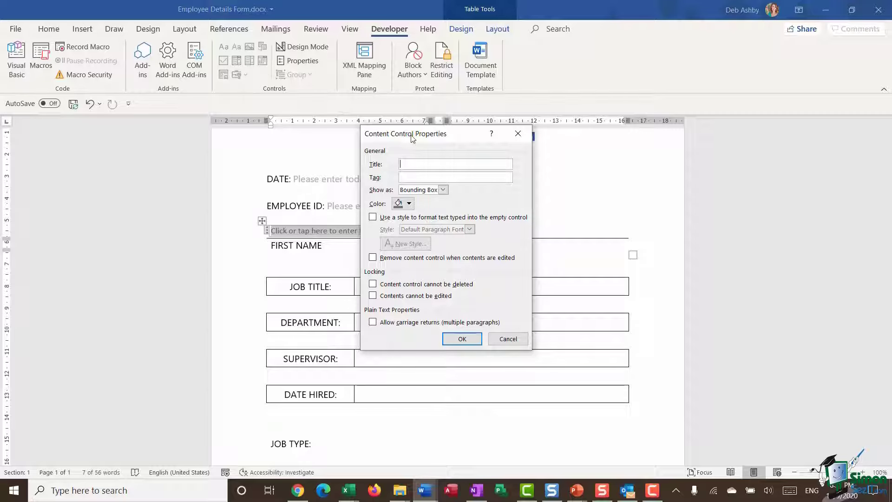
{"action": "left_click_drag", "start_coordinate": [412, 135], "coordinate": [498, 127]}
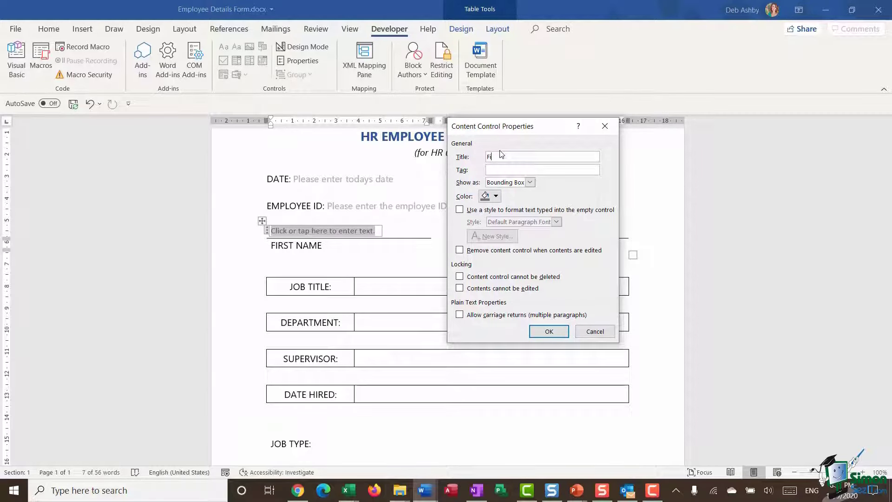
{"action": "type", "text": "First Nam"}
{"action": "type", "text": "first"}
{"action": "type", "text": "_name"}
{"action": "left_click", "coordinate": [549, 331]}
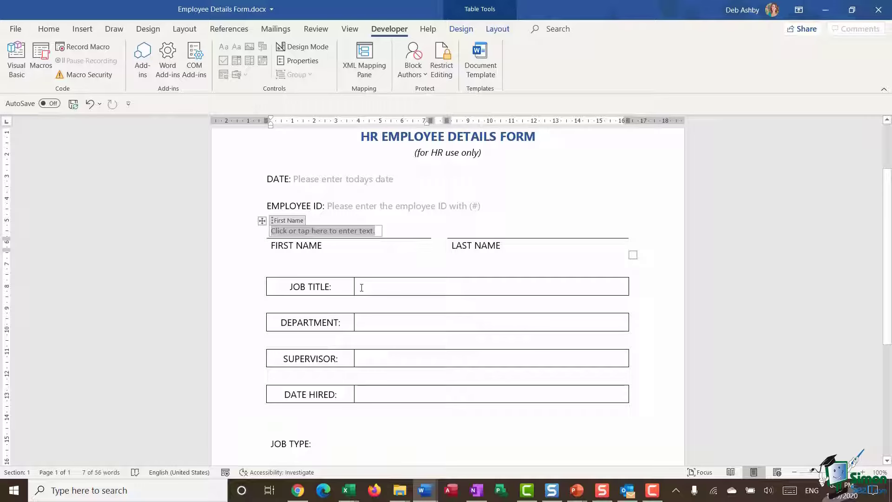
- Change its placeholder to 'Enter First Name' and colour the prompt grey
{"action": "left_click", "coordinate": [313, 46]}
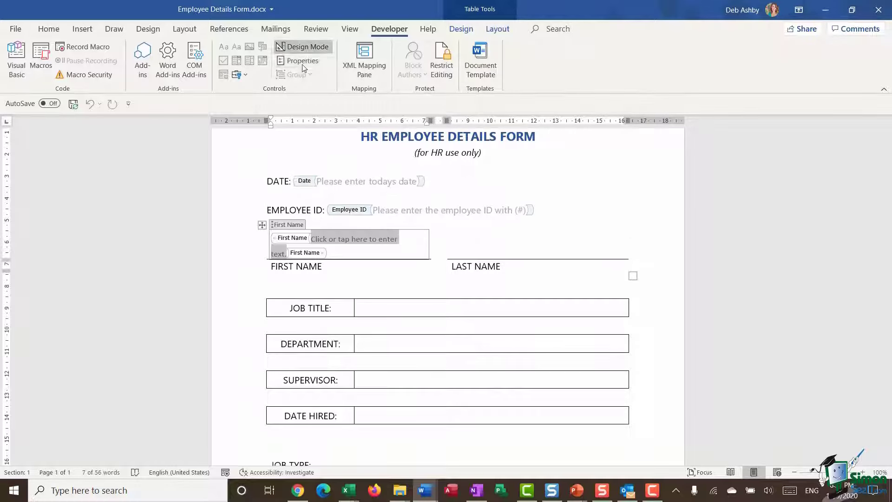
{"action": "type", "text": "Ent"}
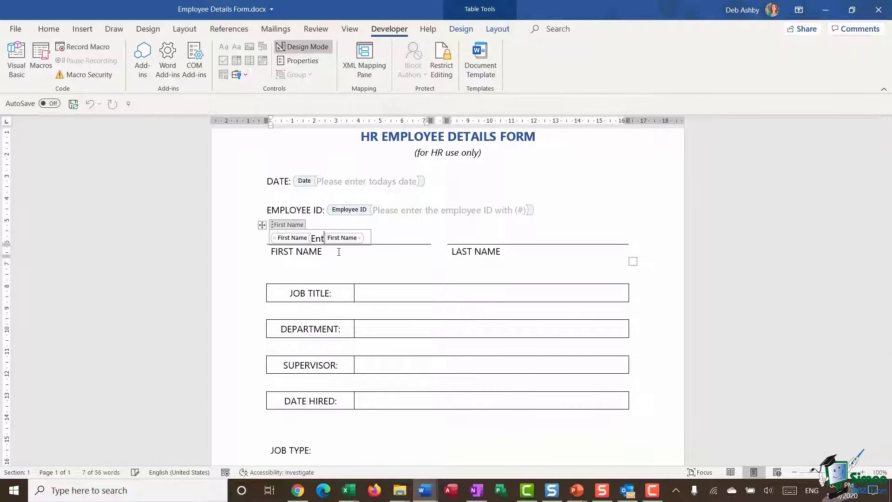
{"action": "type", "text": "er First Name"}
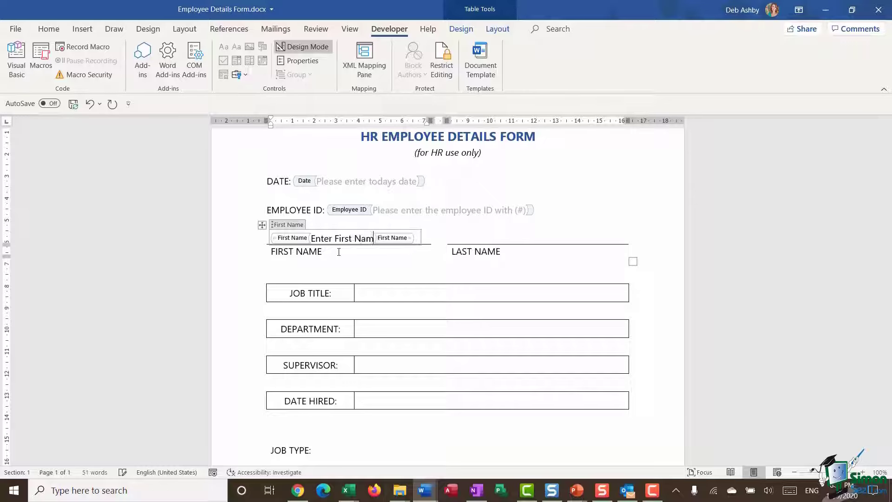
{"action": "left_click", "coordinate": [314, 45]}
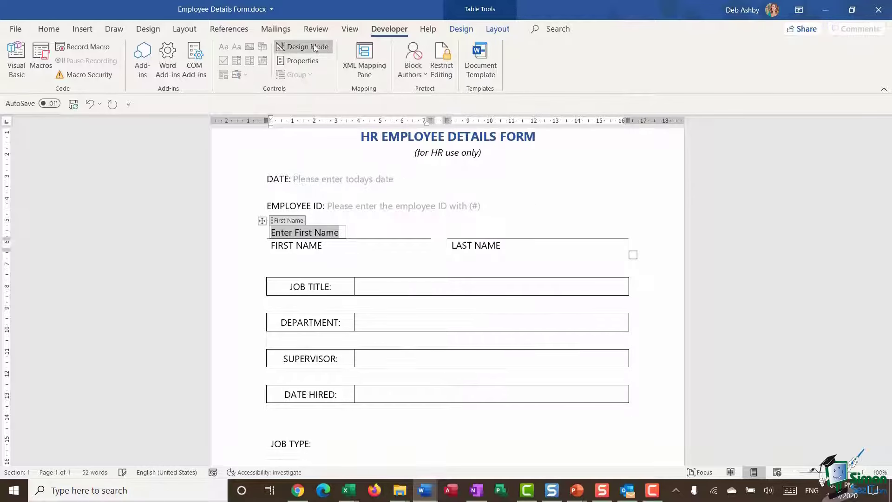
{"action": "left_click", "coordinate": [48, 29]}
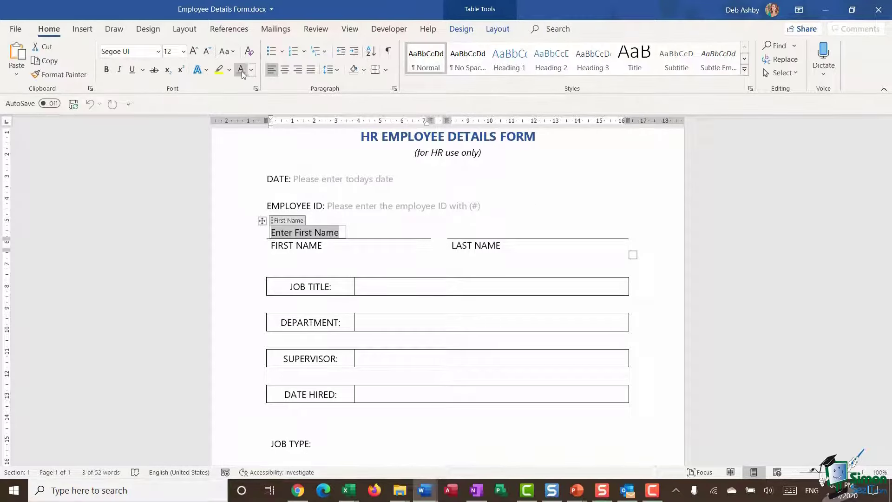
{"action": "left_click", "coordinate": [631, 199]}
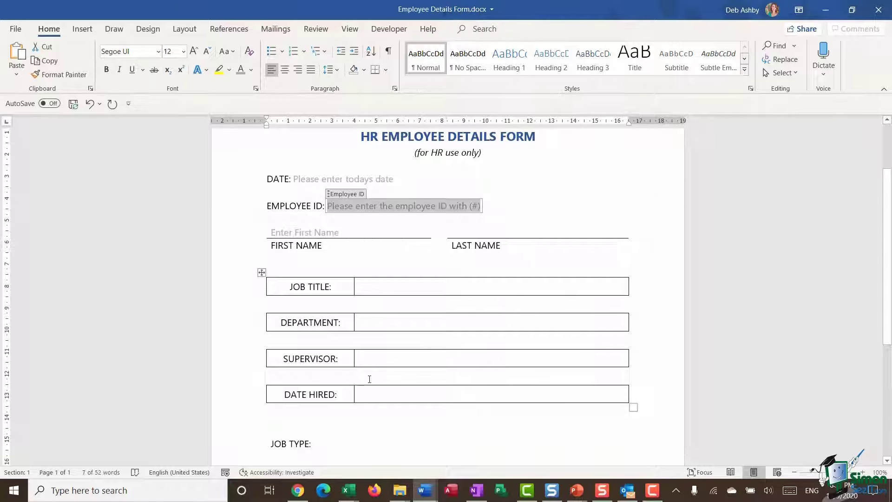
{"action": "left_click", "coordinate": [462, 232]}
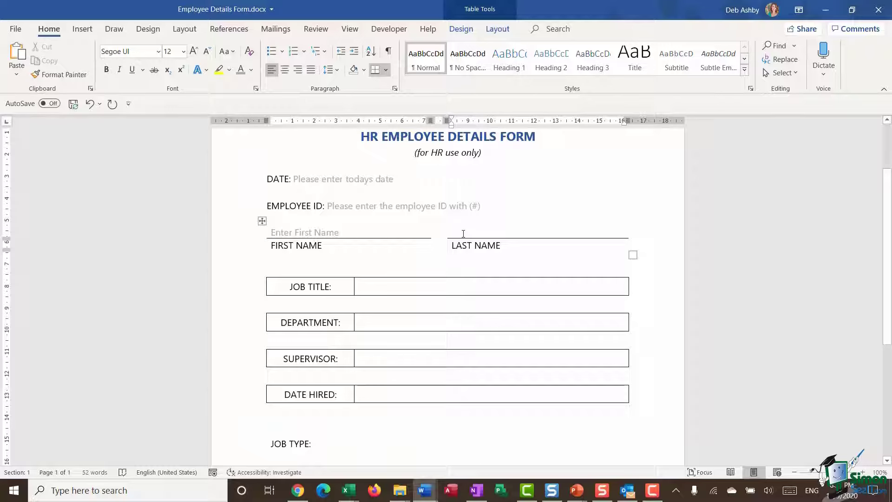
- Insert a legacy text form field in the LAST NAME cell
{"action": "left_click", "coordinate": [387, 31]}
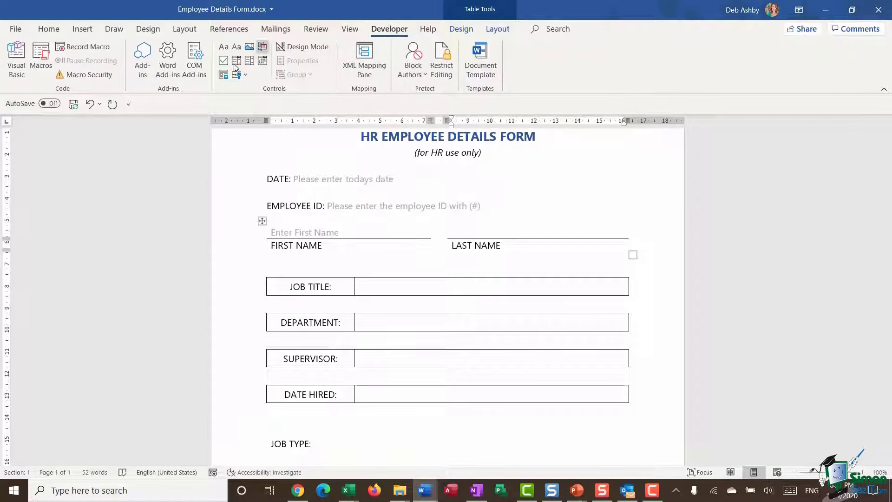
{"action": "left_click", "coordinate": [245, 75]}
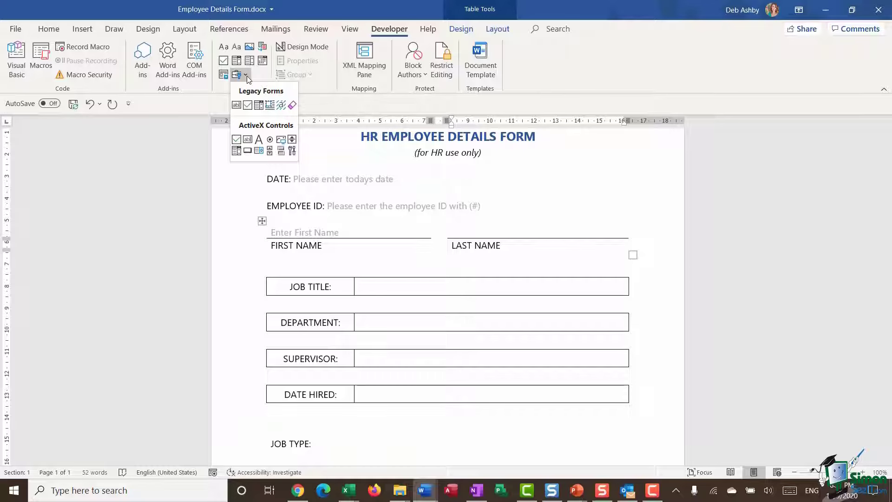
{"action": "left_click", "coordinate": [237, 106]}
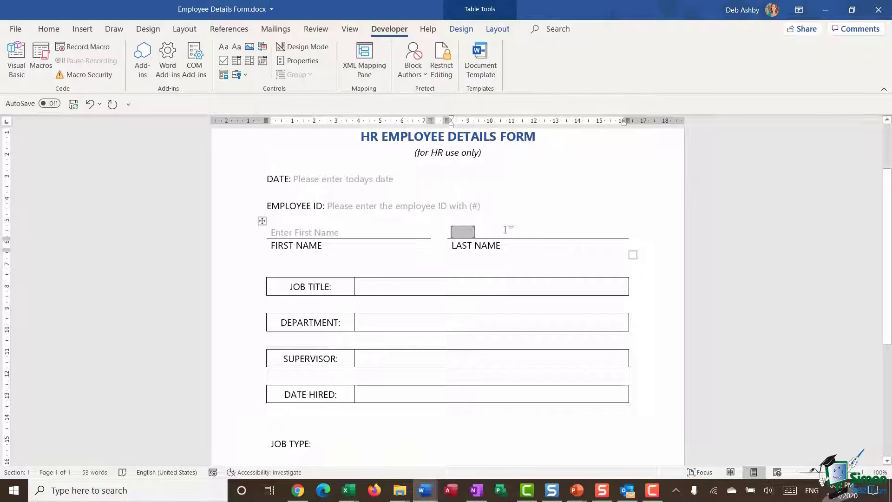
- Switch form field shading back on and open the Last Name field's options
{"action": "left_click", "coordinate": [245, 75]}
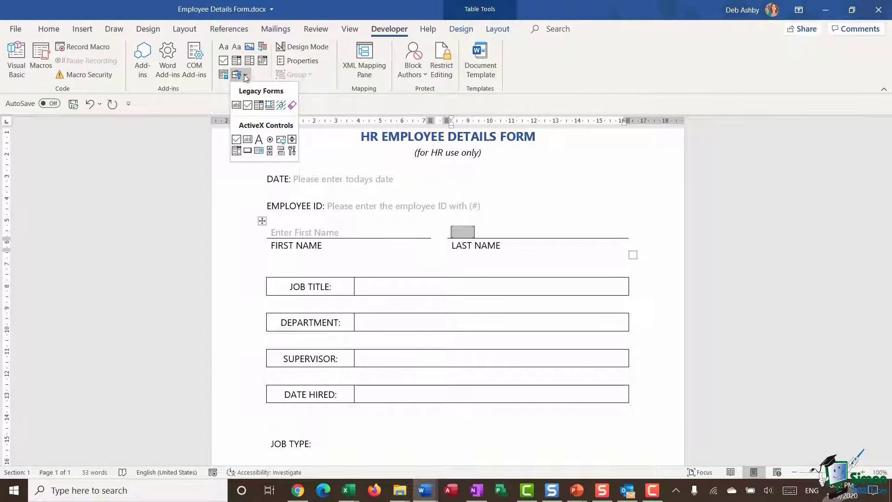
{"action": "left_click", "coordinate": [280, 106]}
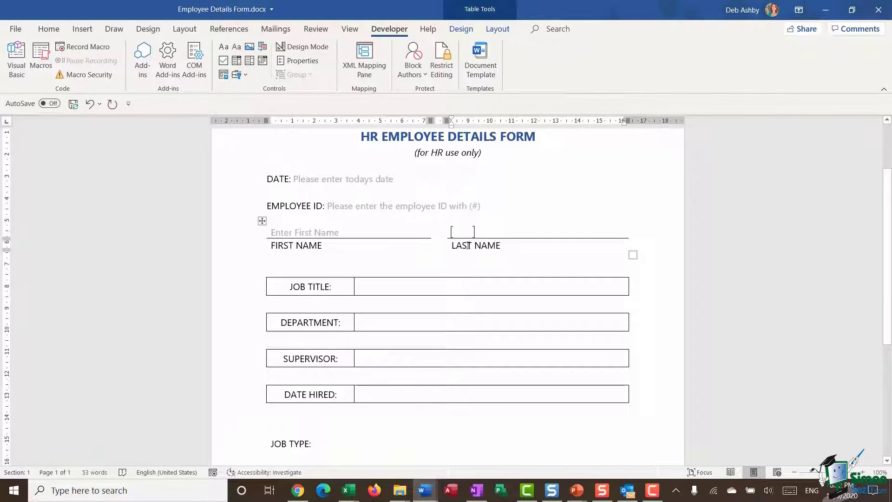
{"action": "left_click", "coordinate": [245, 75]}
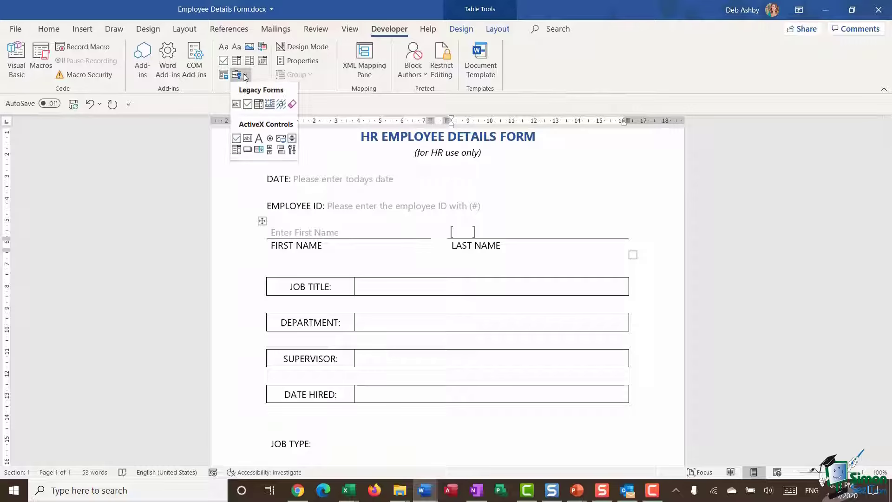
{"action": "left_click", "coordinate": [280, 107]}
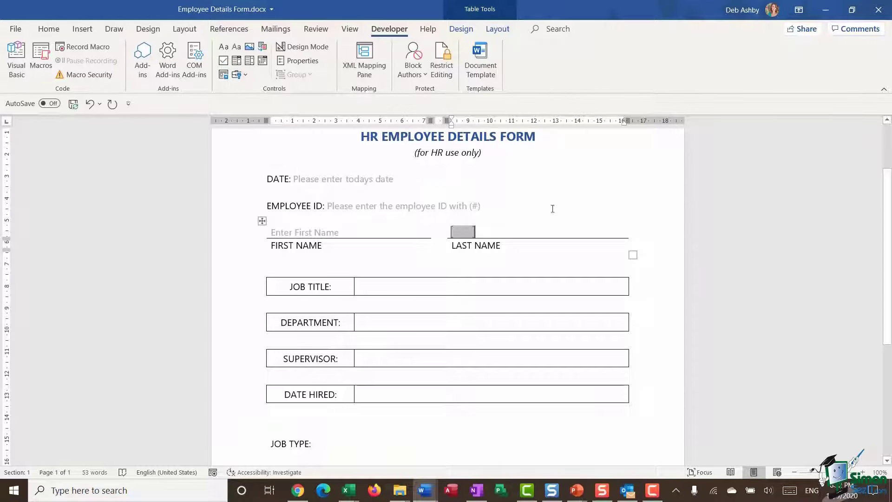
{"action": "left_click", "coordinate": [306, 63]}
{"action": "left_click_drag", "start_coordinate": [412, 135], "coordinate": [635, 96]}
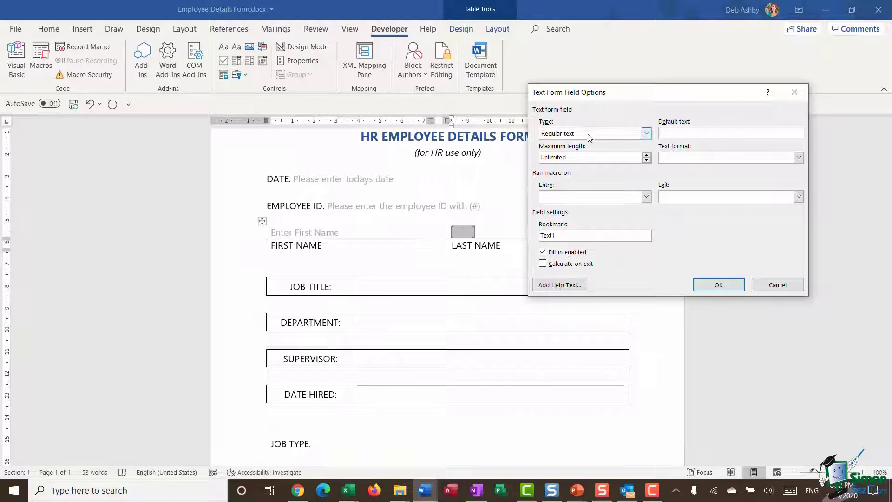
- Keep Regular text, default 'Enter Last Name', maximum length 15 and First capital format
{"action": "left_click", "coordinate": [632, 136]}
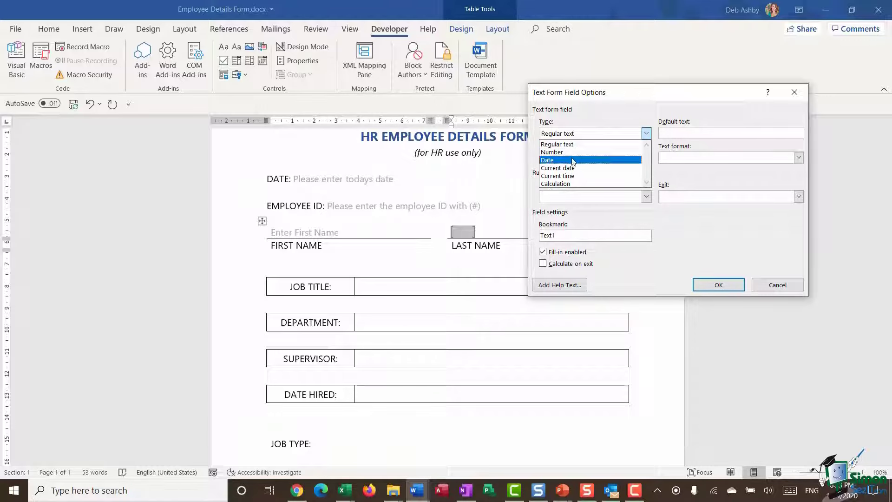
{"action": "left_click", "coordinate": [575, 144]}
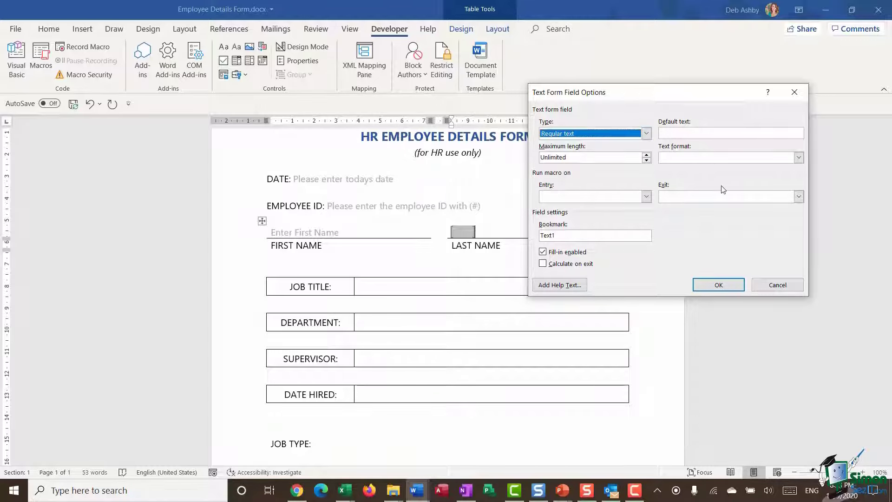
{"action": "left_click", "coordinate": [675, 133]}
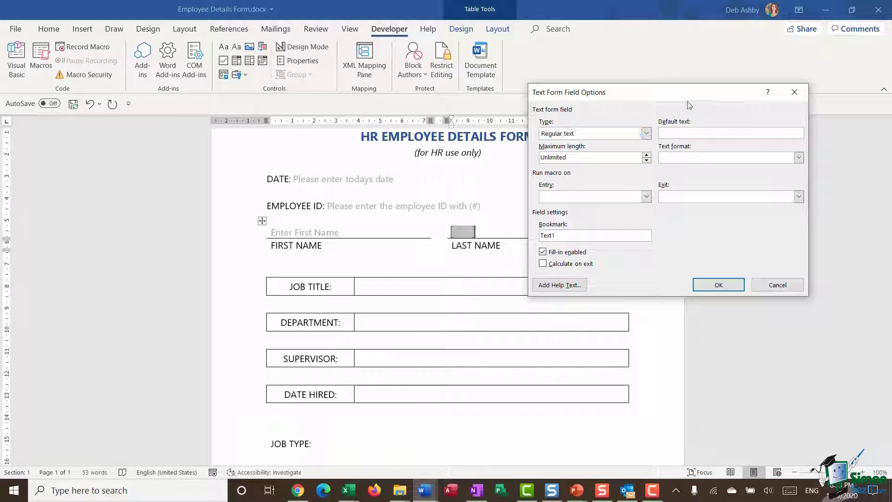
{"action": "type", "text": "Enter Last Name"}
{"action": "left_click", "coordinate": [646, 155]}
{"action": "left_click", "coordinate": [646, 155]}
{"action": "left_click", "coordinate": [646, 155]}
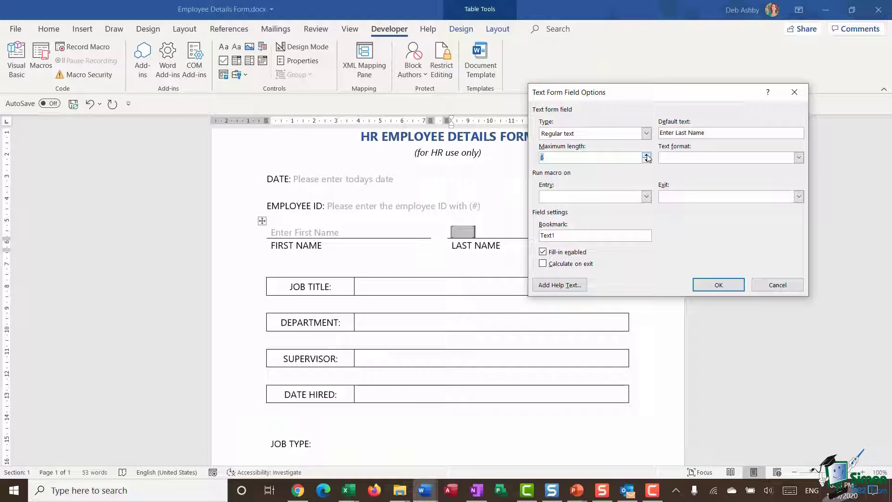
{"action": "left_click", "coordinate": [646, 155]}
{"action": "left_click", "coordinate": [646, 156]}
{"action": "left_click", "coordinate": [646, 155]}
{"action": "key", "text": "Tab"}
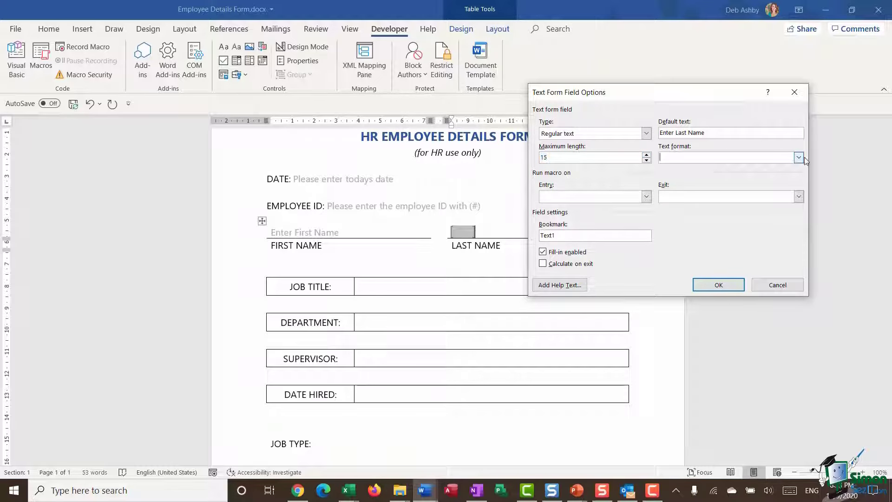
{"action": "left_click", "coordinate": [798, 159]}
{"action": "left_click", "coordinate": [799, 159]}
{"action": "left_click", "coordinate": [798, 159]}
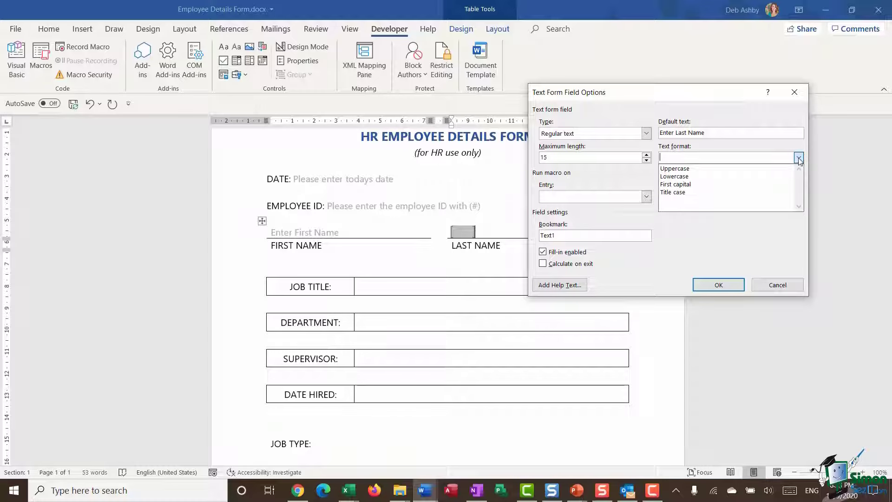
{"action": "left_click", "coordinate": [683, 185]}
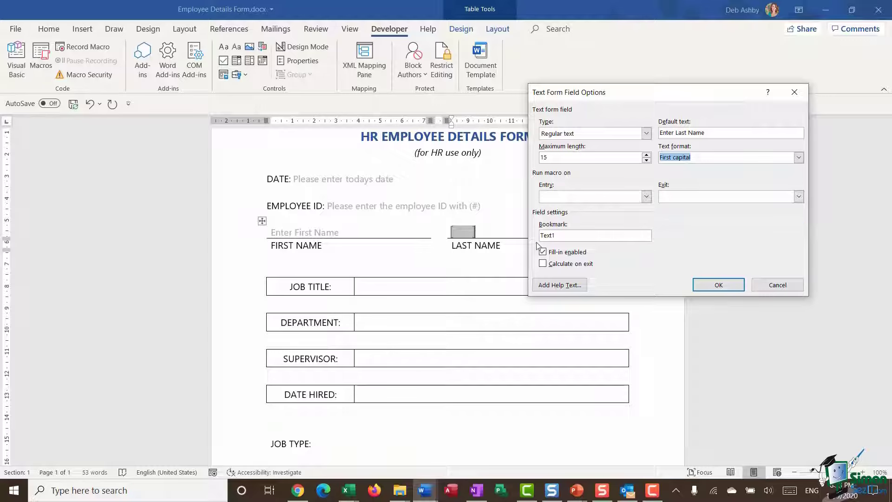
- Rename the field's bookmark from Text1 to LastName
{"action": "left_click", "coordinate": [558, 236]}
{"action": "double_click", "coordinate": [567, 235]}
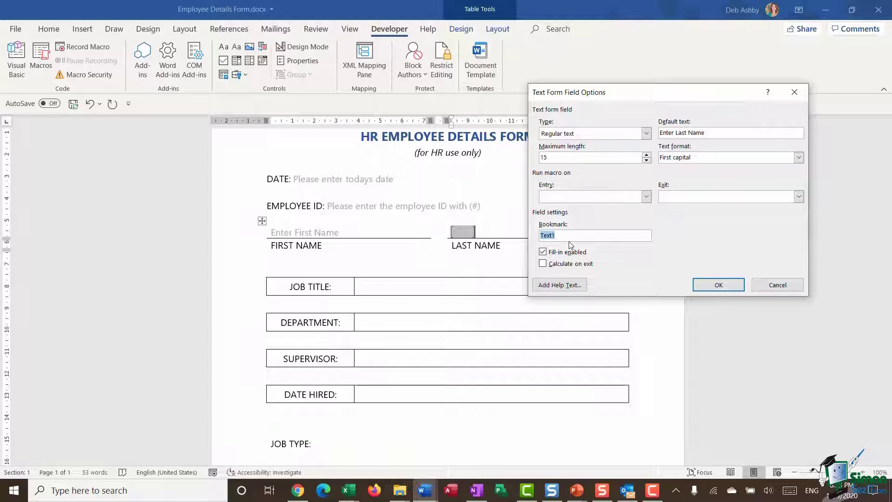
{"action": "type", "text": "LastName"}
{"action": "left_click", "coordinate": [565, 285]}
{"action": "left_click_drag", "start_coordinate": [451, 205], "coordinate": [633, 218]}
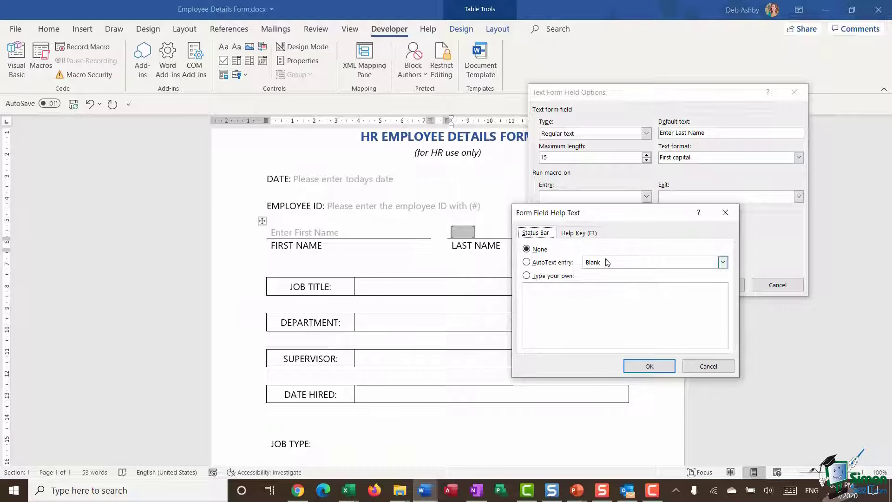
- Set custom status bar help to 'Enter in to this field your last name'
{"action": "left_click", "coordinate": [585, 238]}
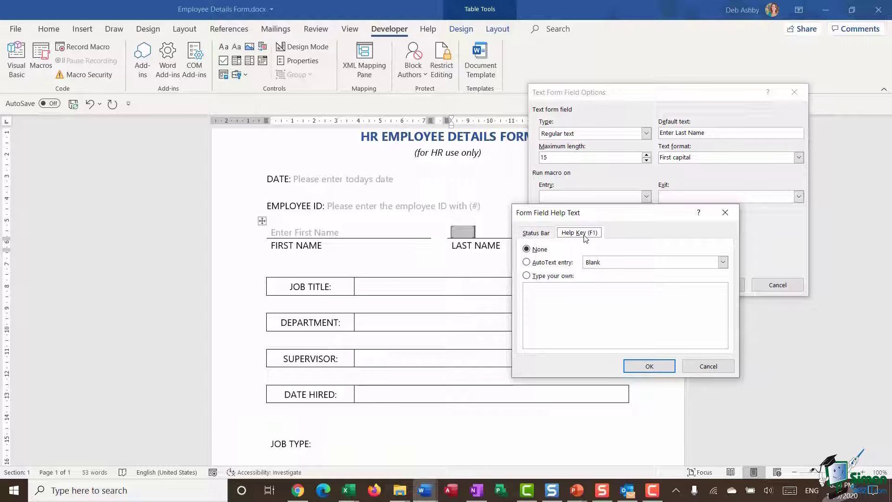
{"action": "left_click", "coordinate": [535, 236]}
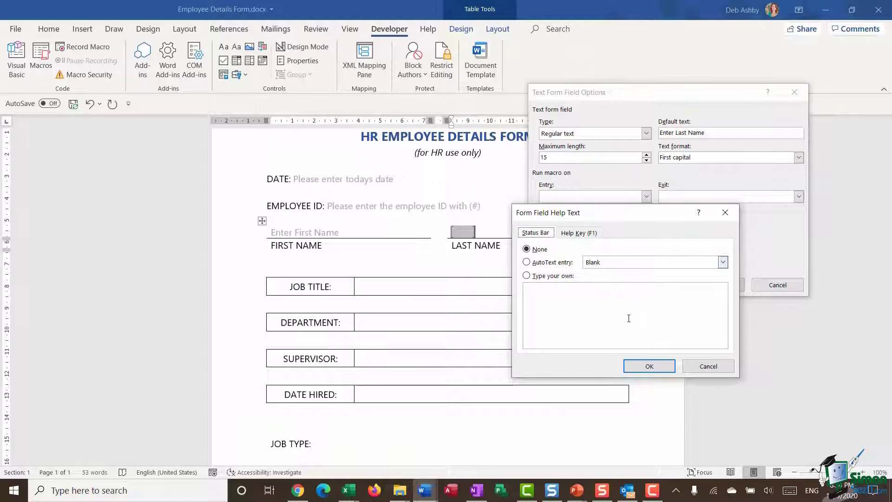
{"action": "left_click", "coordinate": [526, 275]}
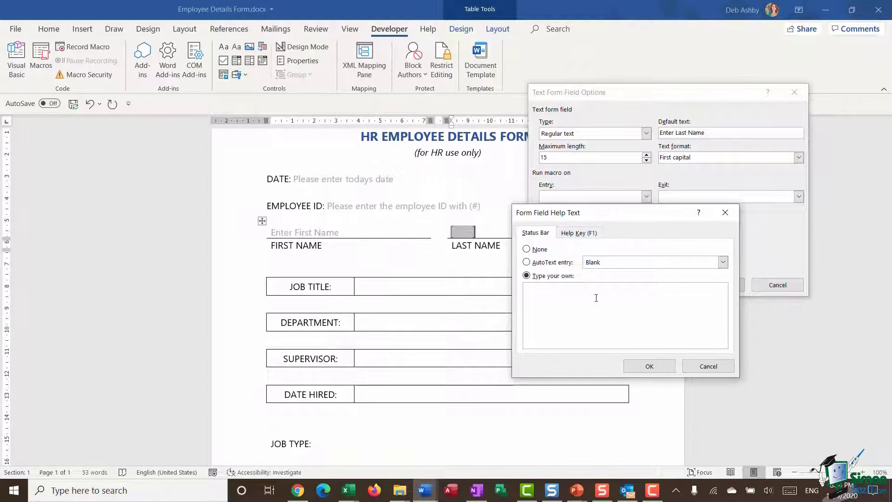
{"action": "type", "text": "Enter in to this field your last name"}
{"action": "left_click_drag", "start_coordinate": [635, 286], "coordinate": [476, 286]}
{"action": "key", "text": "ctrl+c"}
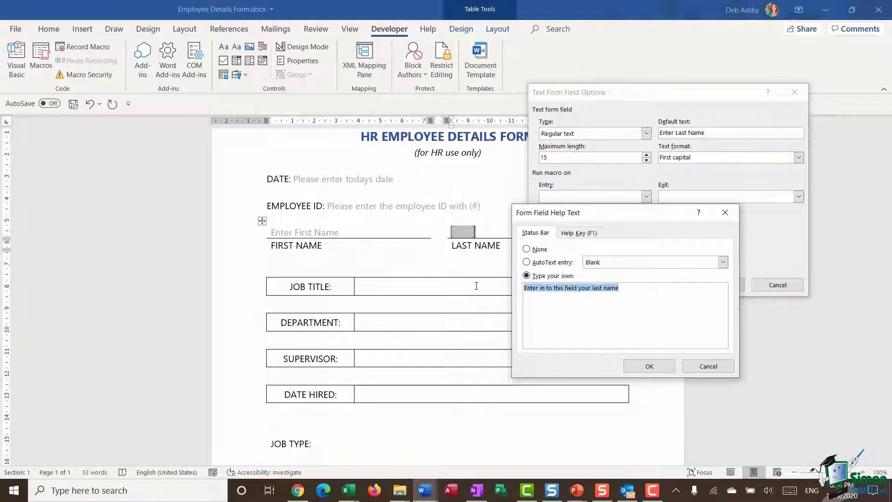
- Paste the same sentence as the F1 help-key text and confirm both dialogs
{"action": "left_click", "coordinate": [577, 234]}
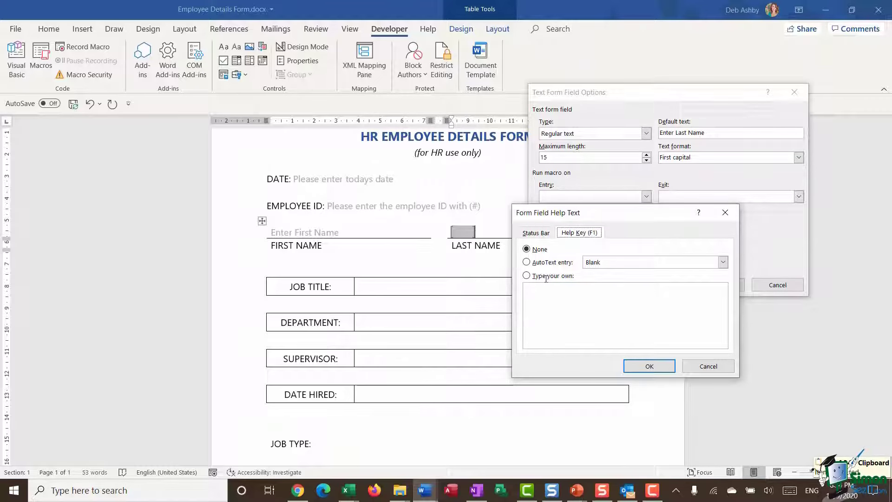
{"action": "left_click", "coordinate": [527, 276]}
{"action": "left_click", "coordinate": [534, 284]}
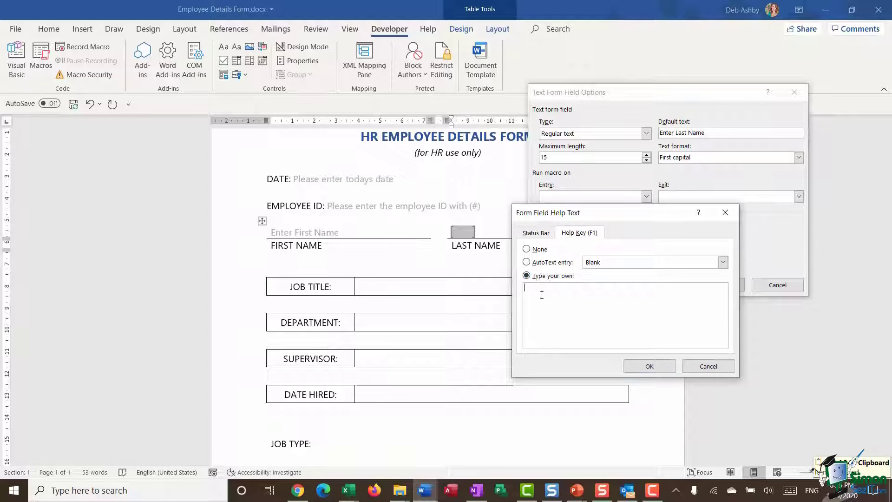
{"action": "key", "text": "ctrl+v"}
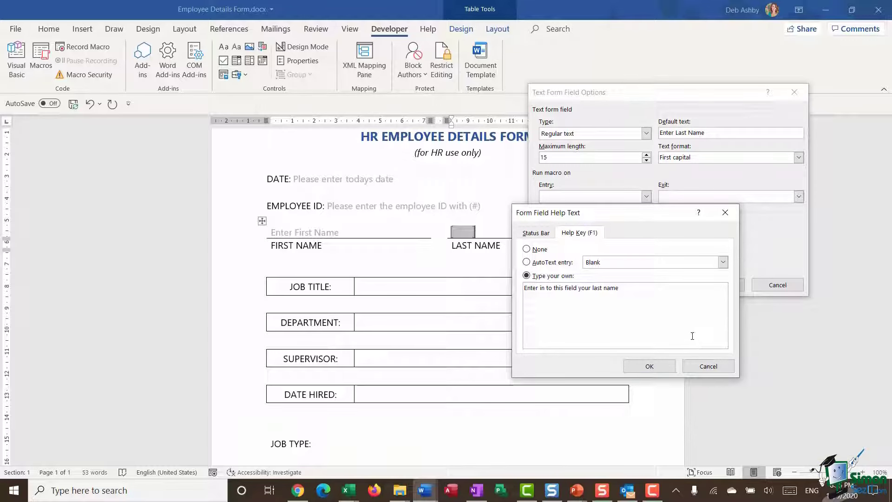
{"action": "left_click", "coordinate": [649, 366]}
{"action": "left_click", "coordinate": [715, 285]}
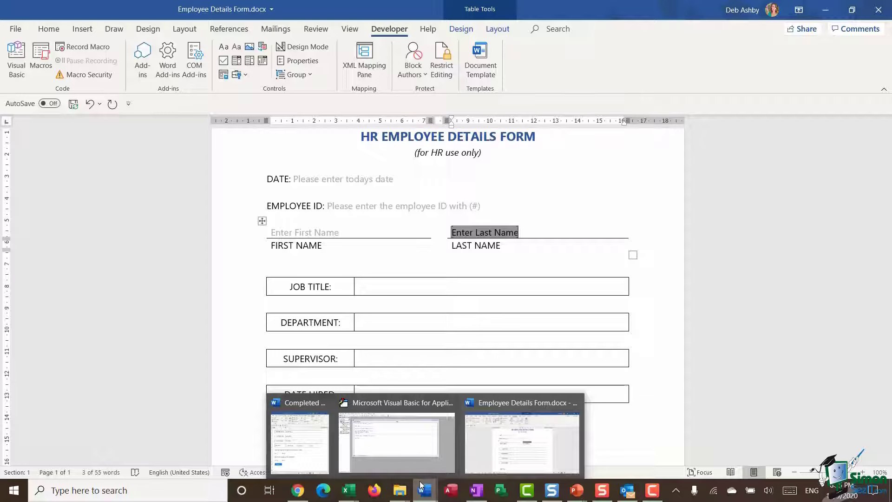
{"action": "left_click", "coordinate": [483, 235]}
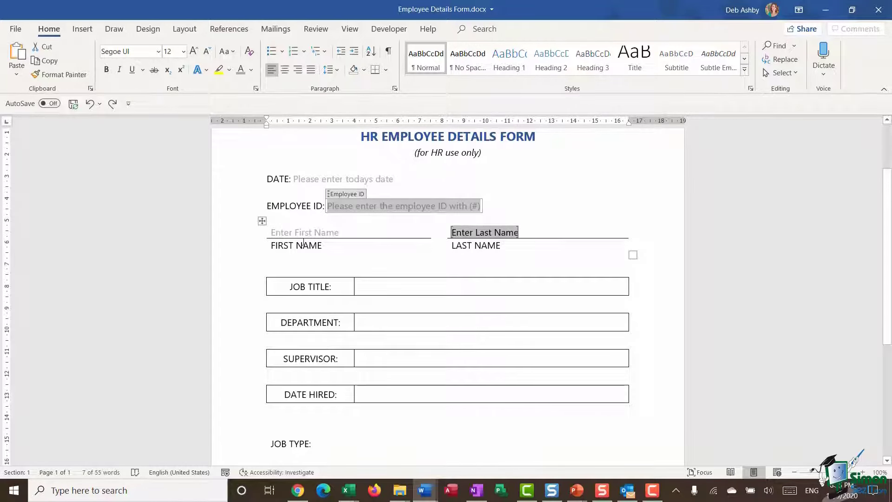
- Colour the 'Enter Last Name' placeholder grey to match the other form prompts
{"action": "left_click", "coordinate": [476, 233]}
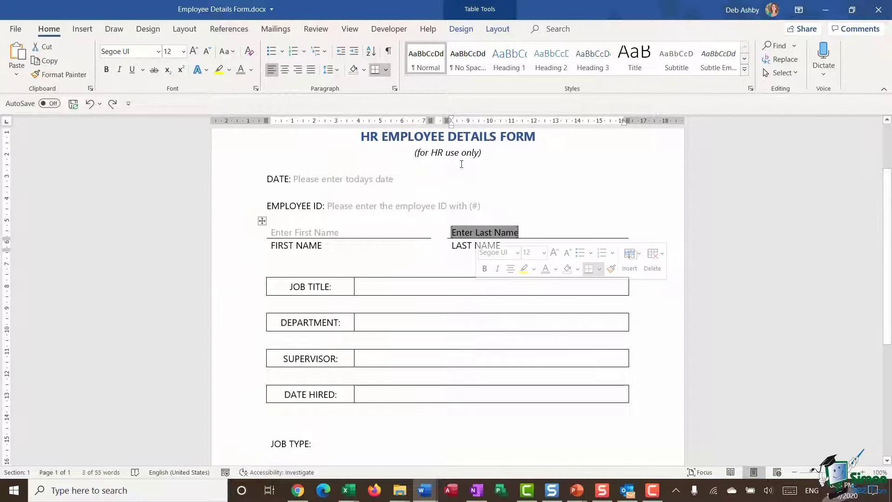
{"action": "left_click", "coordinate": [389, 30]}
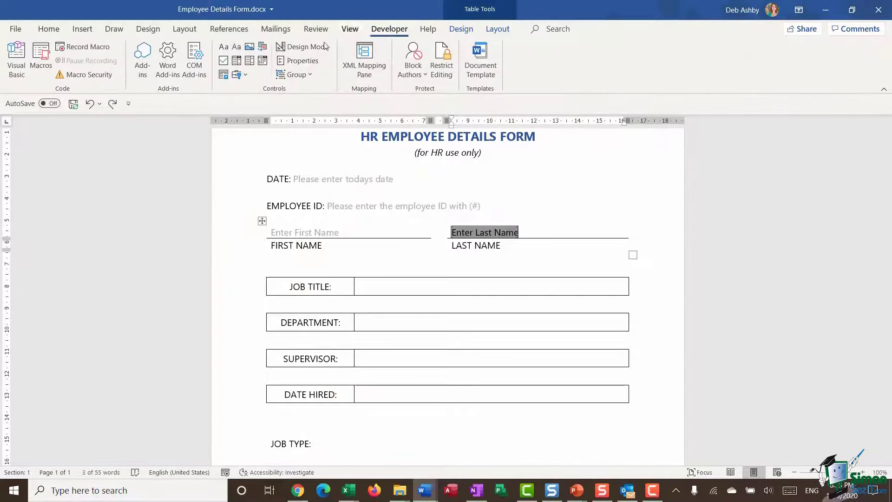
{"action": "left_click", "coordinate": [247, 76]}
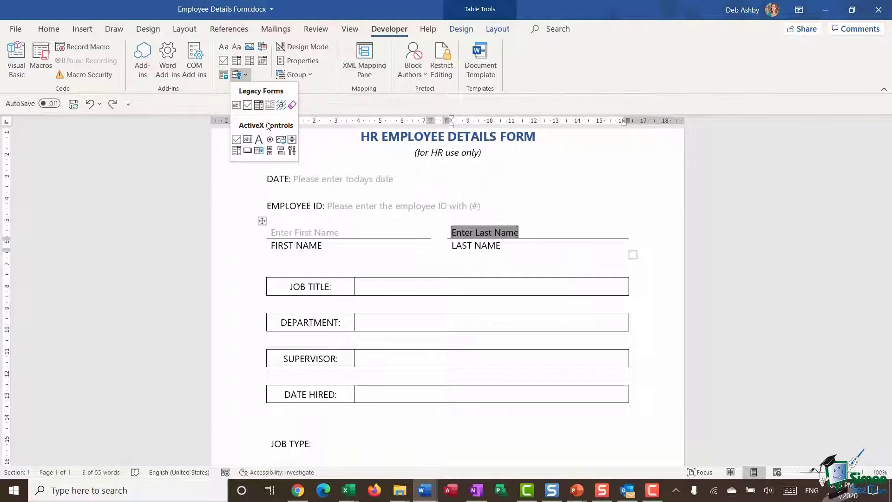
{"action": "key", "text": "Escape"}
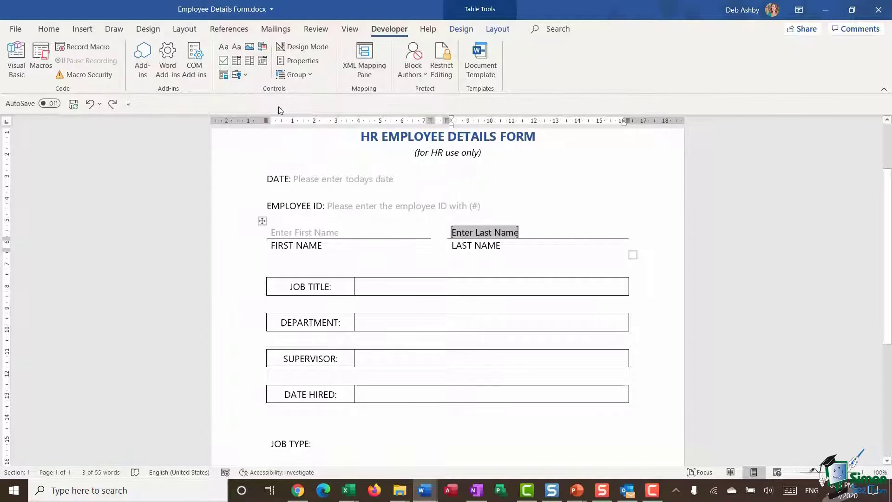
{"action": "left_click", "coordinate": [49, 30]}
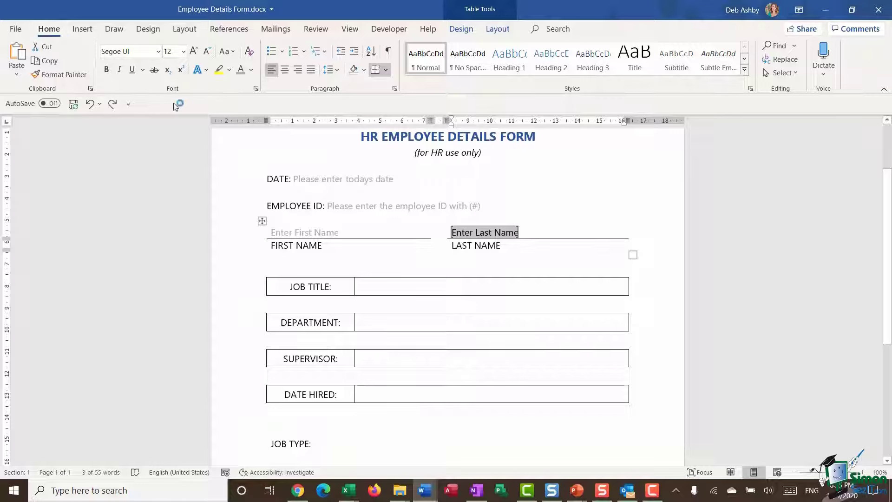
{"action": "left_click", "coordinate": [242, 70]}
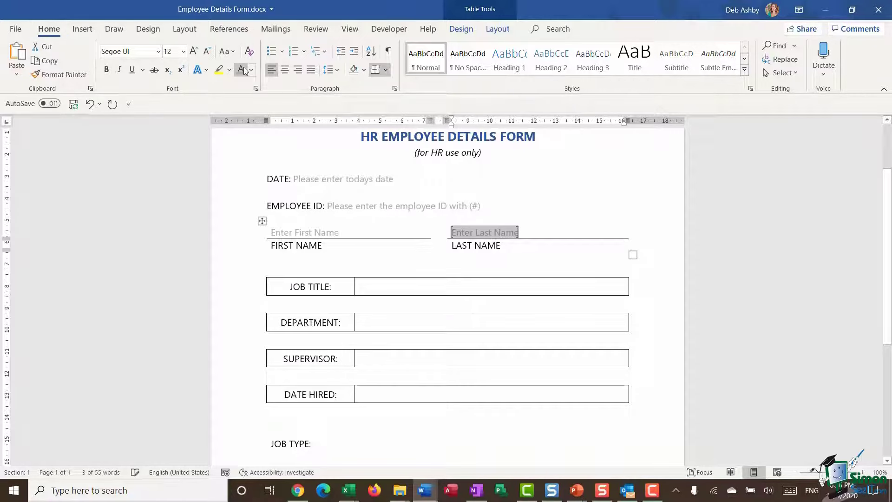
{"action": "key", "text": "Up"}
{"action": "key", "text": "Up"}
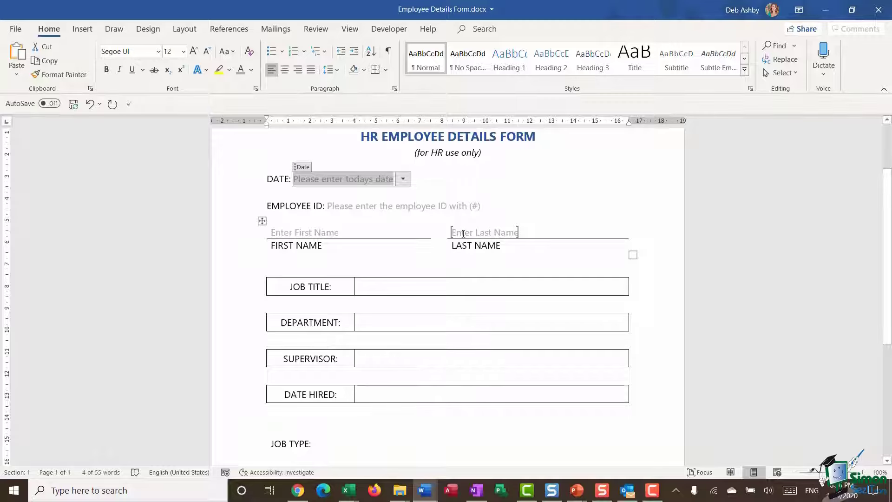
{"action": "left_click", "coordinate": [479, 232]}
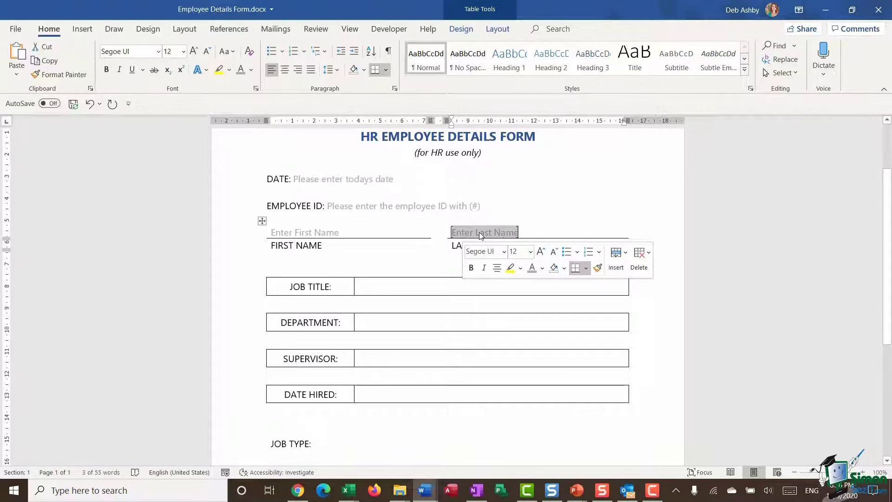
{"action": "left_click", "coordinate": [574, 193]}
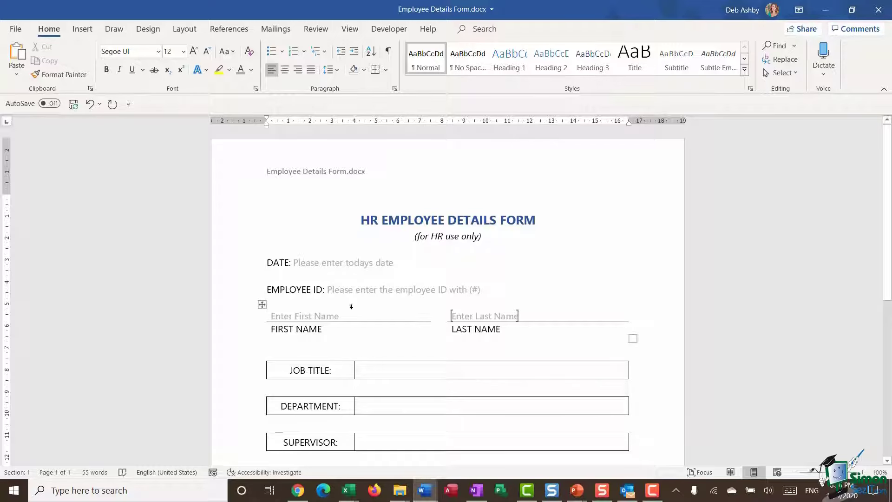
- Scroll down to the form table and put the cursor in the empty Job Title answer cell
{"action": "scroll", "coordinate": [602, 236], "scroll_direction": "down", "scroll_amount": 5}
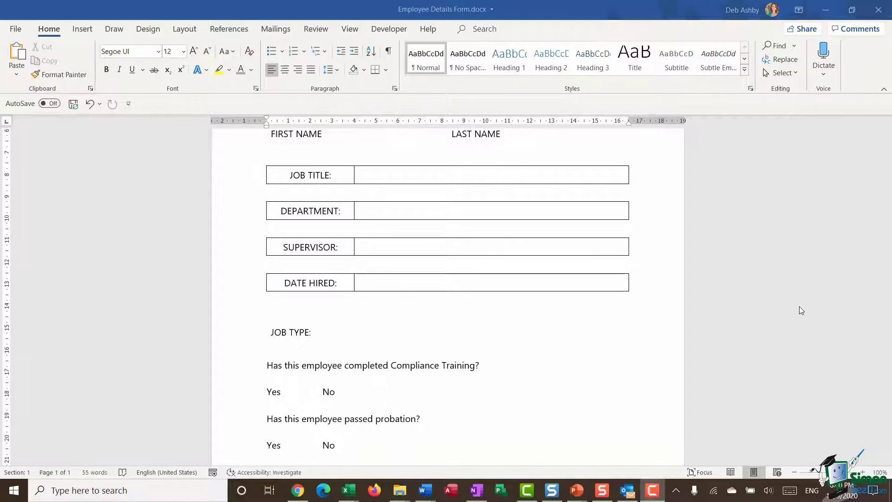
{"action": "scroll", "coordinate": [601, 269], "scroll_direction": "up", "scroll_amount": 4}
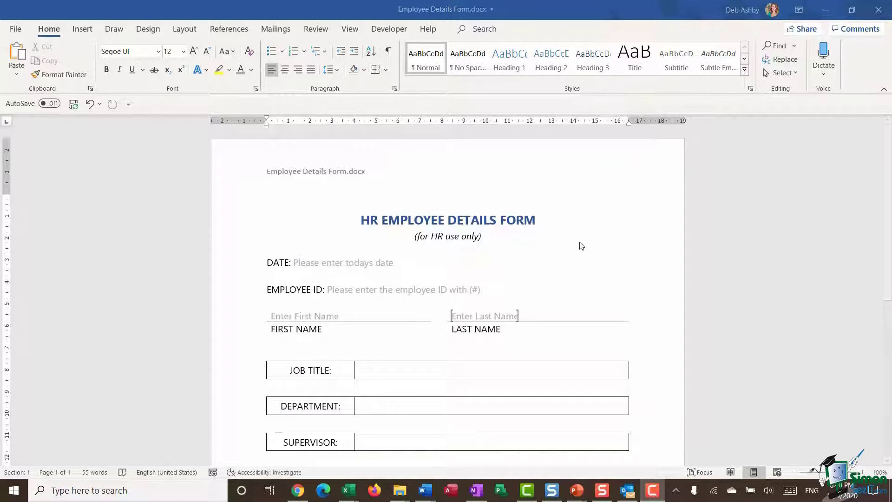
{"action": "scroll", "coordinate": [585, 237], "scroll_direction": "down", "scroll_amount": 2}
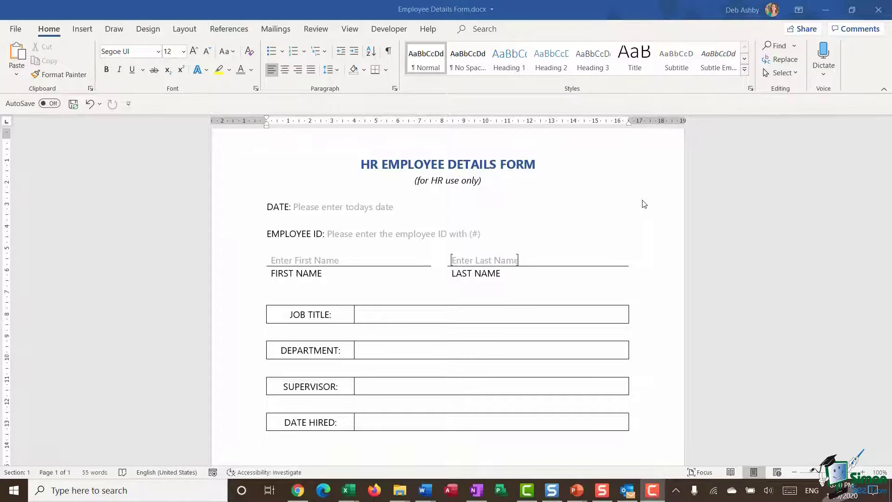
{"action": "scroll", "coordinate": [644, 205], "scroll_direction": "down", "scroll_amount": 2}
{"action": "scroll", "coordinate": [644, 205], "scroll_direction": "up", "scroll_amount": 1}
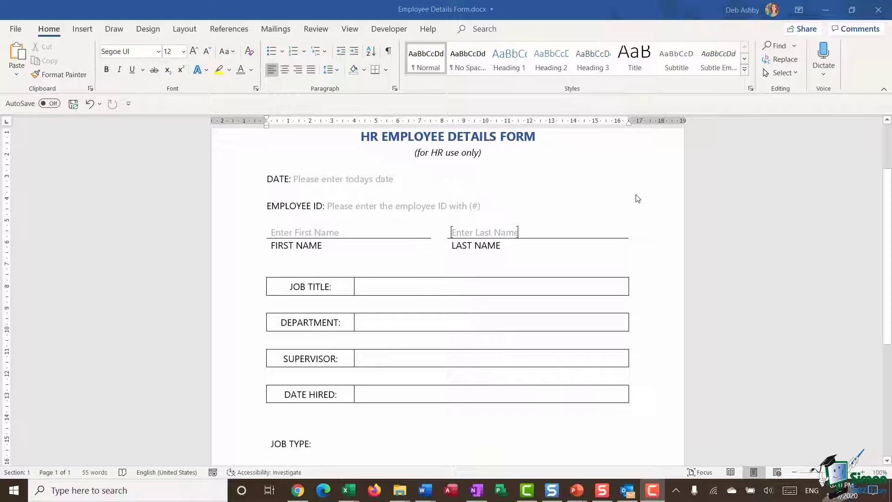
{"action": "scroll", "coordinate": [638, 198], "scroll_direction": "down", "scroll_amount": 3}
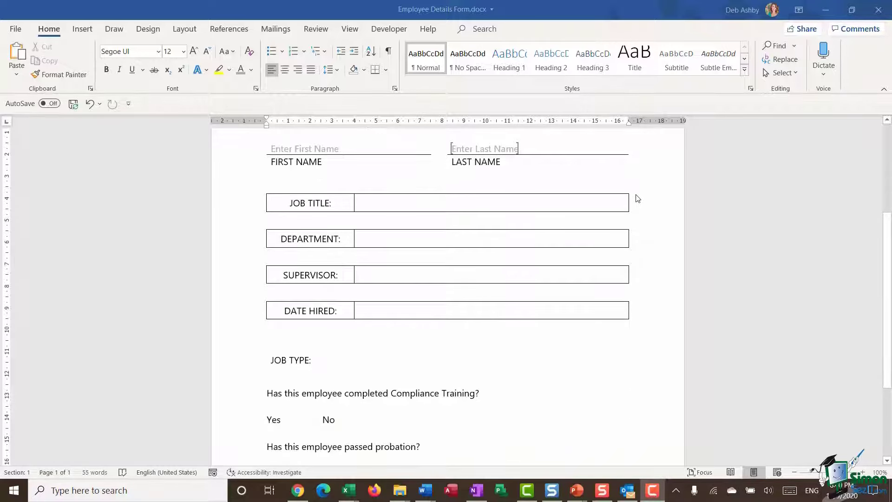
{"action": "left_click", "coordinate": [370, 207]}
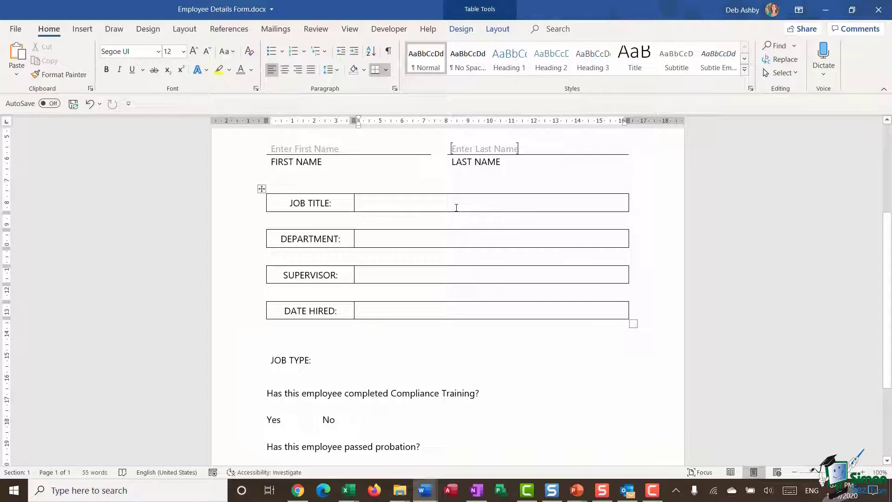
- Insert a drop-down list control in the Job Title cell, check its items, and open its Properties
{"action": "left_click", "coordinate": [392, 30]}
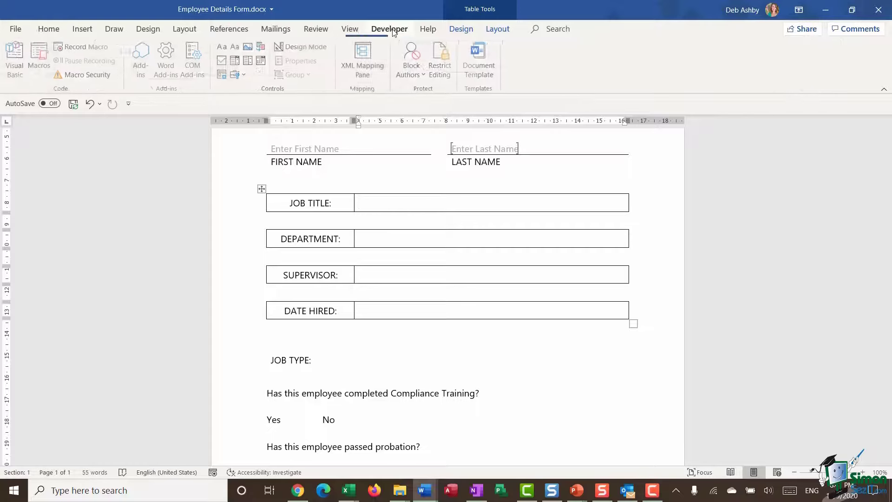
{"action": "left_click", "coordinate": [250, 63]}
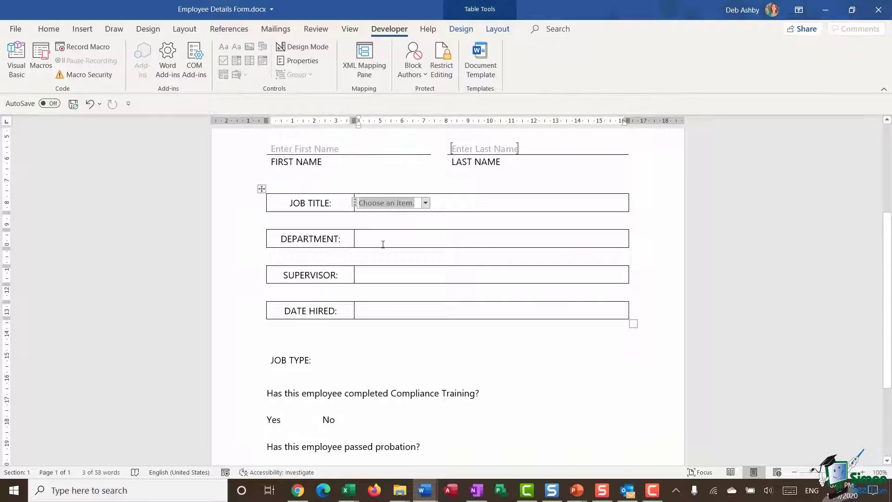
{"action": "left_click", "coordinate": [428, 206]}
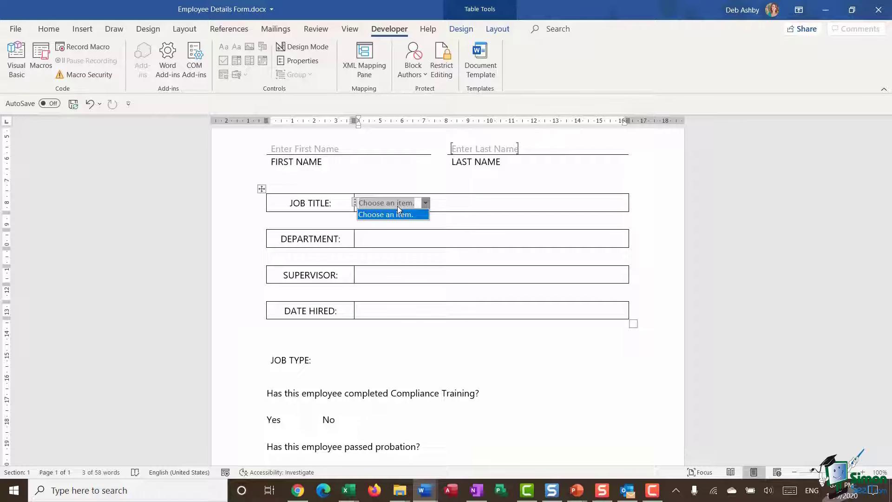
{"action": "left_click", "coordinate": [306, 61]}
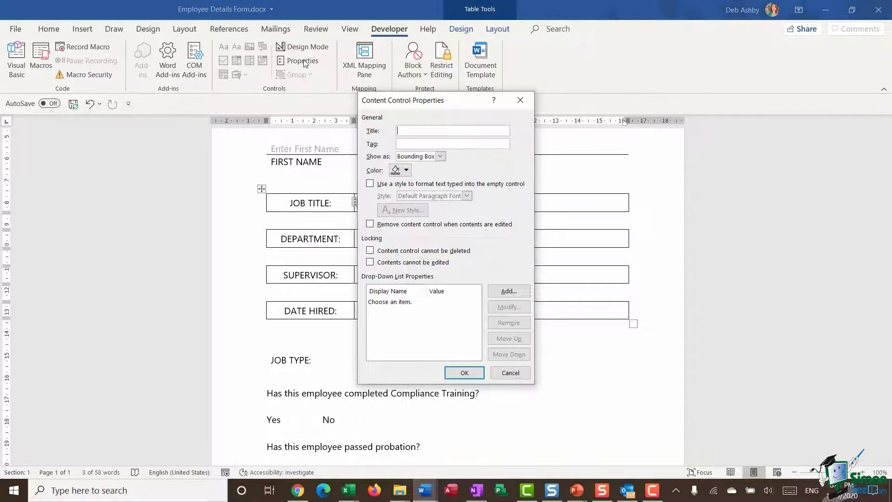
- Title the drop-down 'Job Title' with tag job_title and add Marketing Assistant and Sales Manager choices
{"action": "left_click_drag", "start_coordinate": [466, 103], "coordinate": [605, 103]}
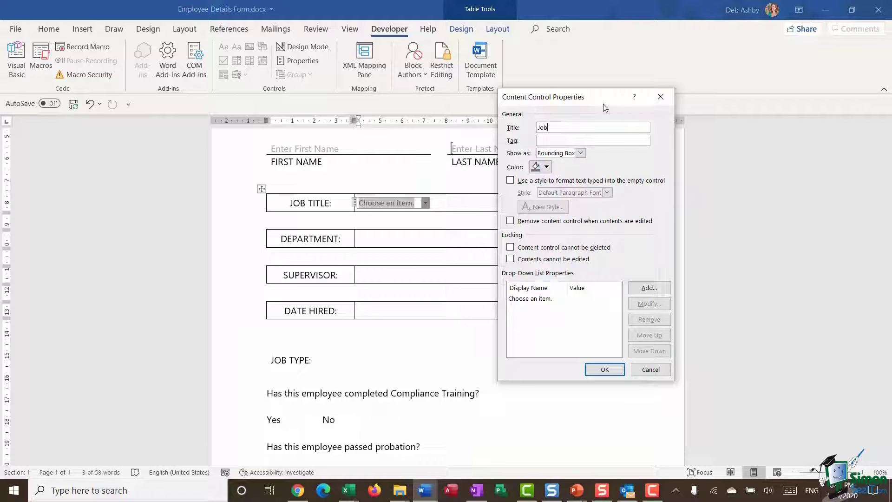
{"action": "type", "text": "job_title"}
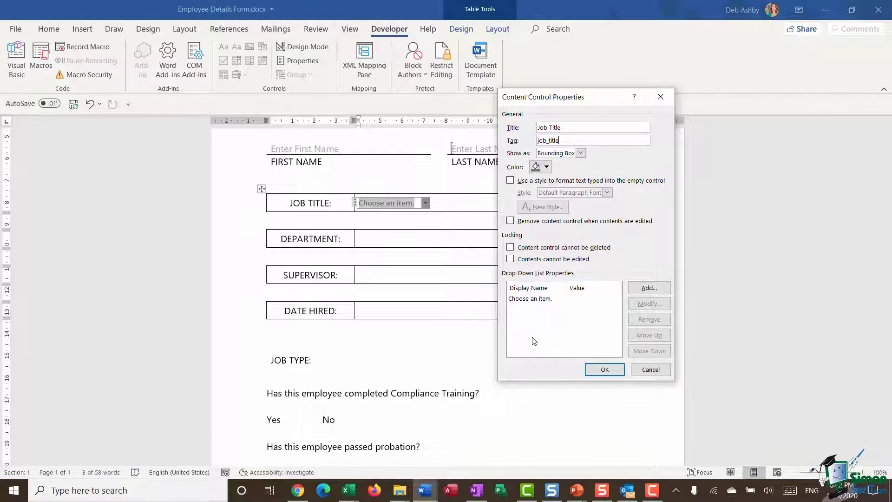
{"action": "left_click", "coordinate": [648, 288]}
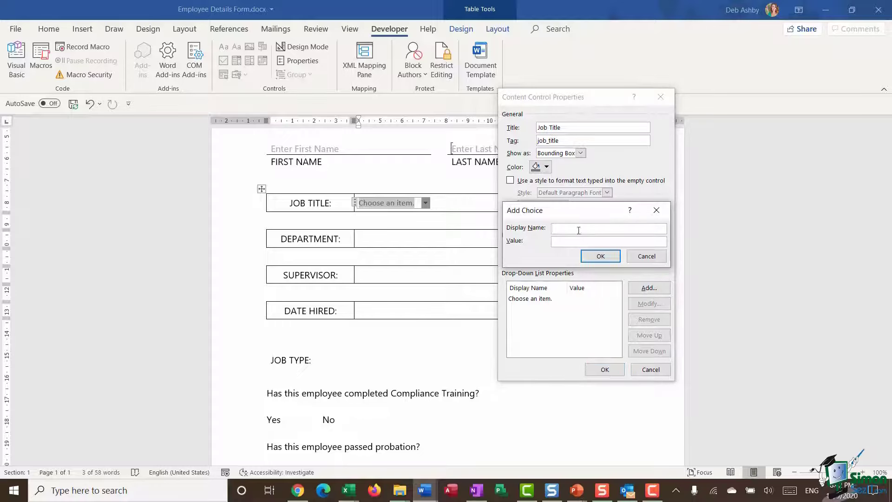
{"action": "type", "text": "Marketing Assistant"}
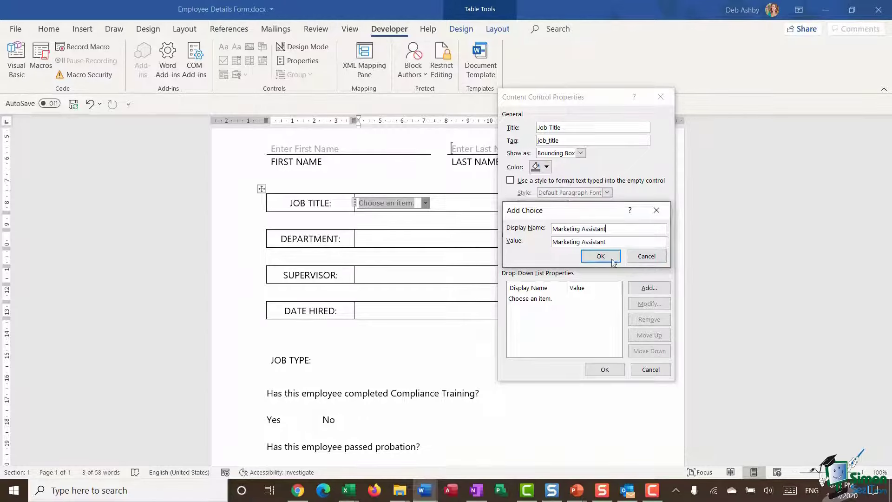
{"action": "left_click", "coordinate": [600, 257]}
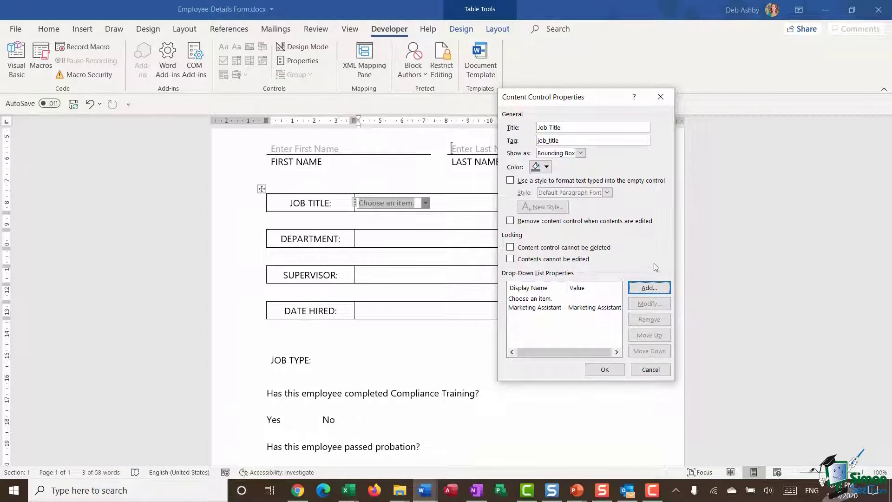
{"action": "left_click", "coordinate": [649, 287]}
{"action": "type", "text": "Sales Manager"}
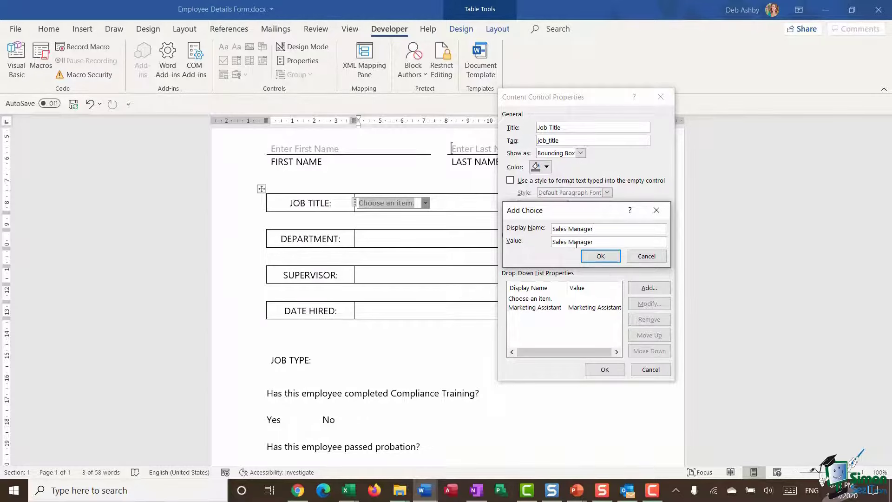
{"action": "key", "text": "Return"}
- Add HR Assistant and Credit Controller as further Job Title choices
{"action": "left_click", "coordinate": [644, 291]}
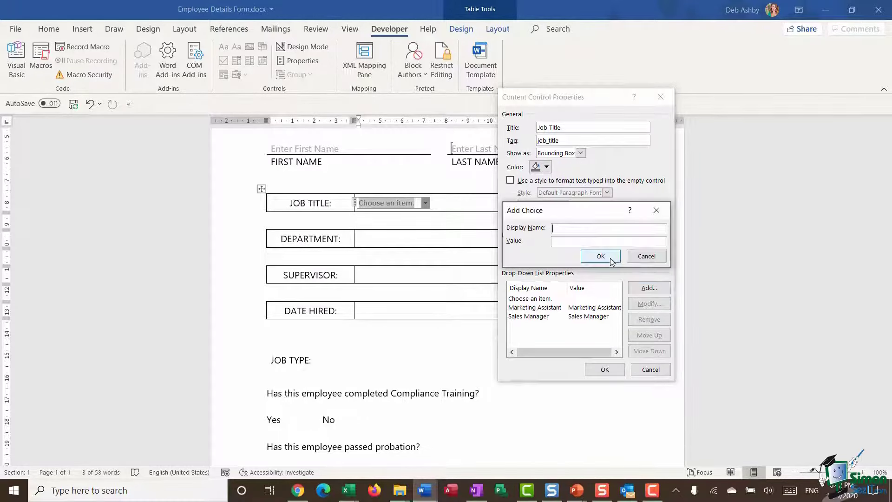
{"action": "type", "text": "Hu"}
{"action": "type", "text": " Assistant"}
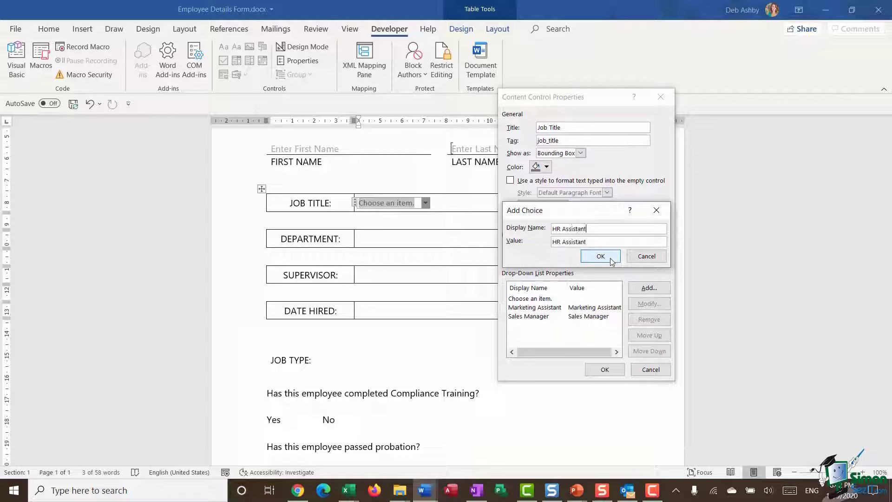
{"action": "left_click", "coordinate": [611, 260]}
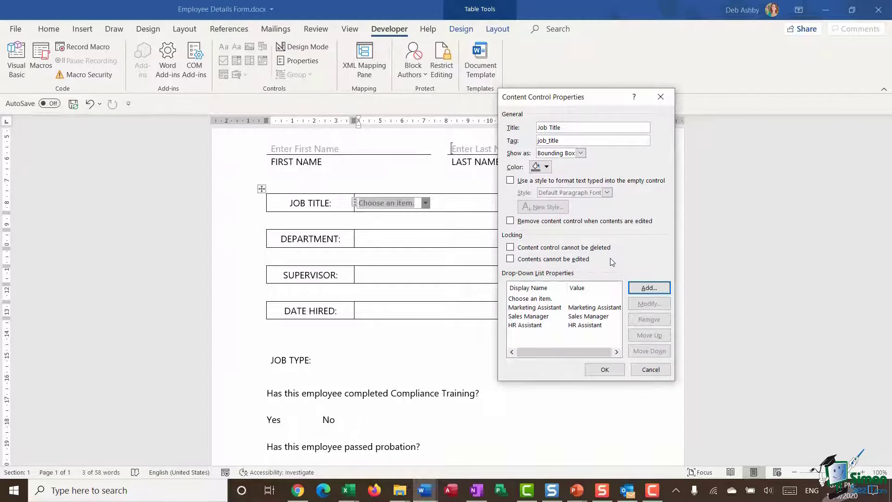
{"action": "left_click", "coordinate": [649, 288]}
{"action": "type", "text": "Credit Controller"}
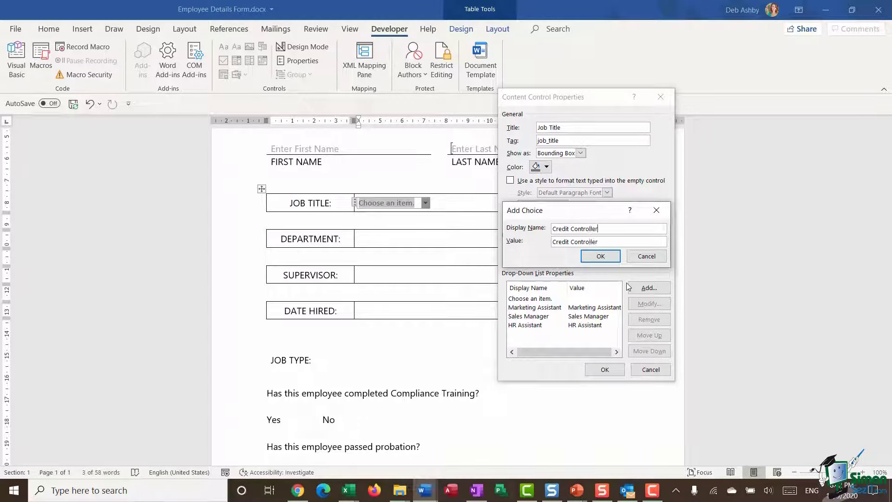
{"action": "key", "text": "Return"}
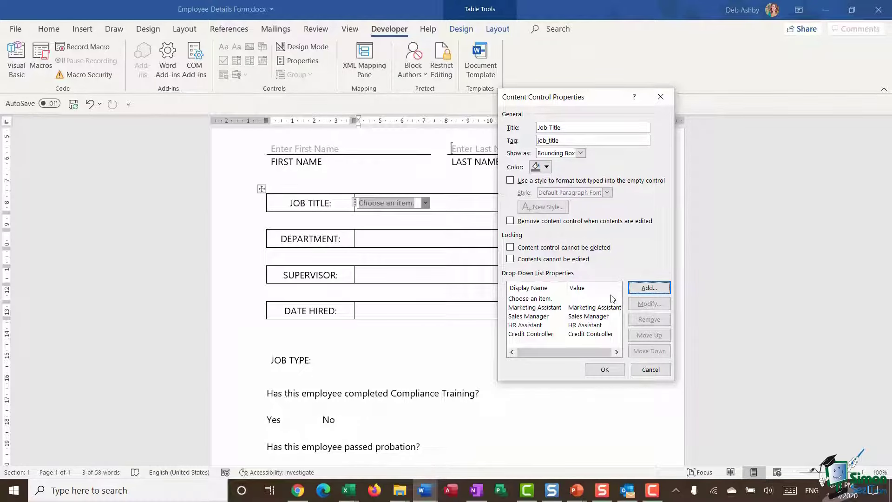
{"action": "left_click", "coordinate": [540, 320]}
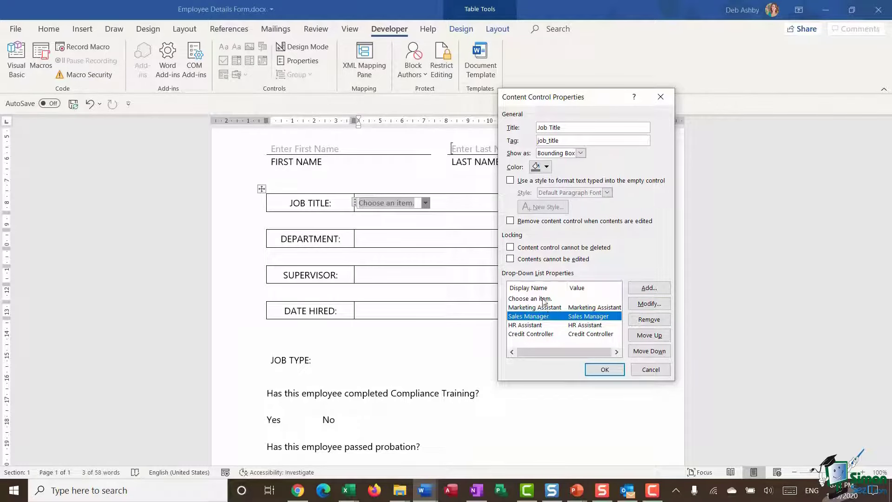
- Move Sales Manager below HR Assistant in the choice list and apply the drop-down settings
{"action": "left_click", "coordinate": [650, 336]}
{"action": "left_click", "coordinate": [650, 335]}
{"action": "left_click", "coordinate": [649, 351]}
{"action": "left_click", "coordinate": [649, 351]}
{"action": "left_click", "coordinate": [649, 351]}
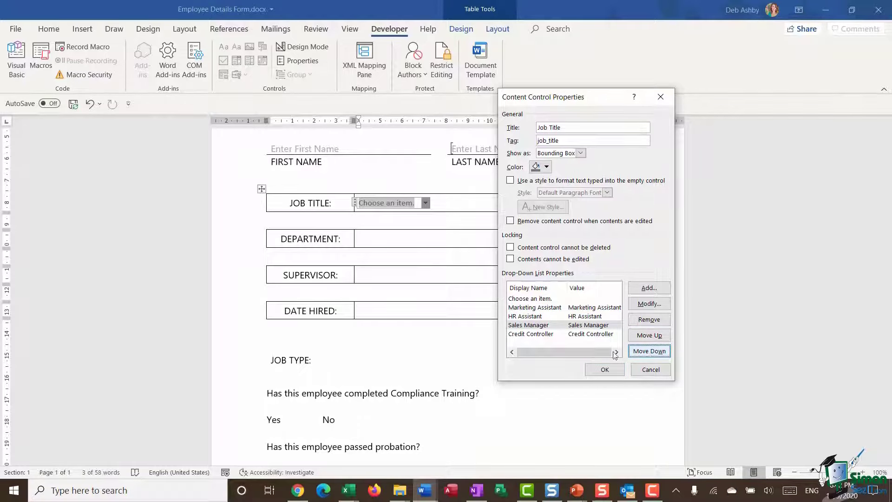
{"action": "left_click", "coordinate": [553, 307]}
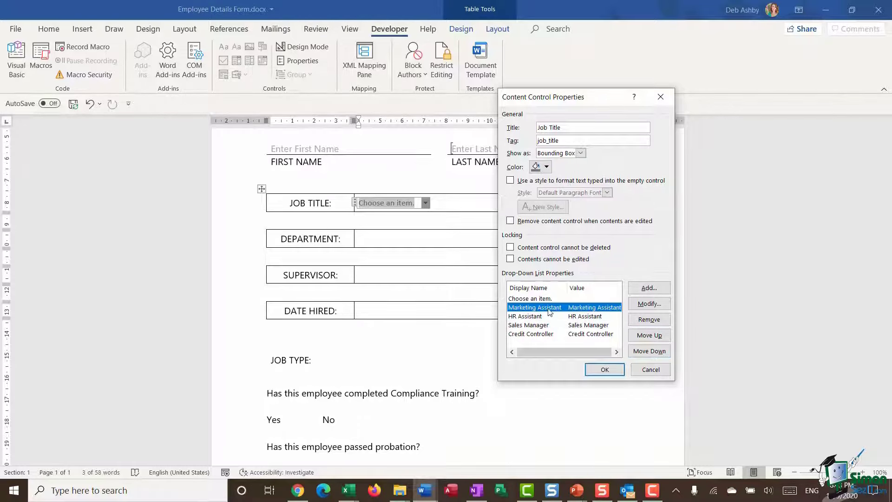
{"action": "left_click", "coordinate": [649, 303]}
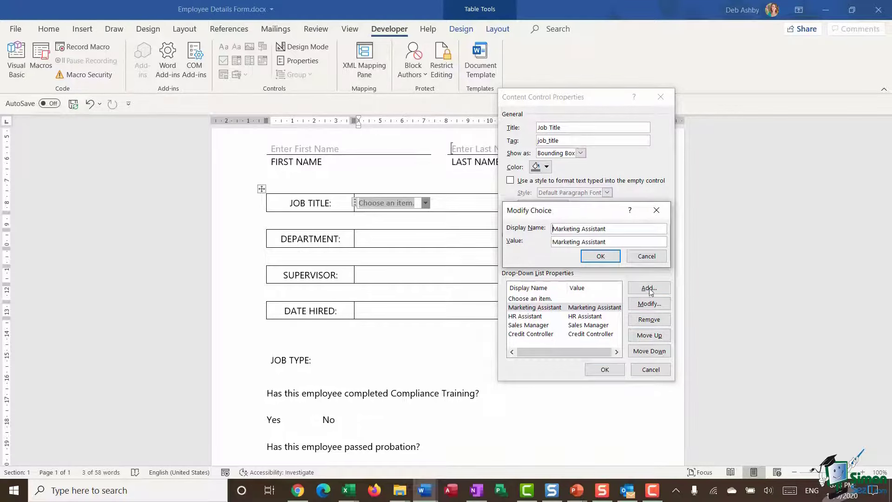
{"action": "left_click", "coordinate": [647, 257]}
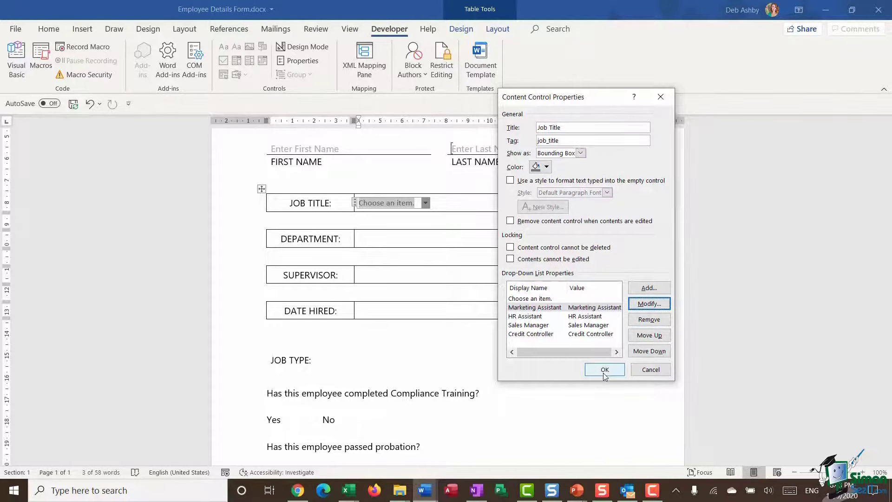
{"action": "left_click", "coordinate": [604, 370]}
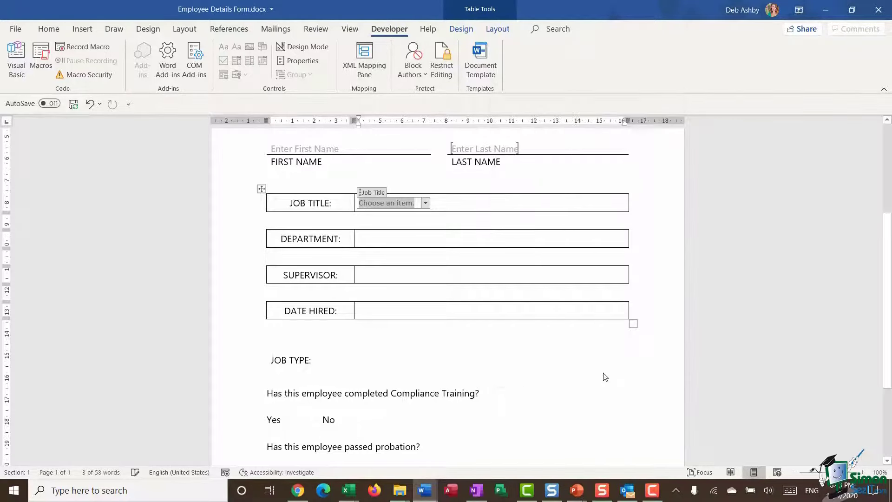
- Check the Job Title drop-down's choices, then switch on Design Mode
{"action": "left_click", "coordinate": [425, 203]}
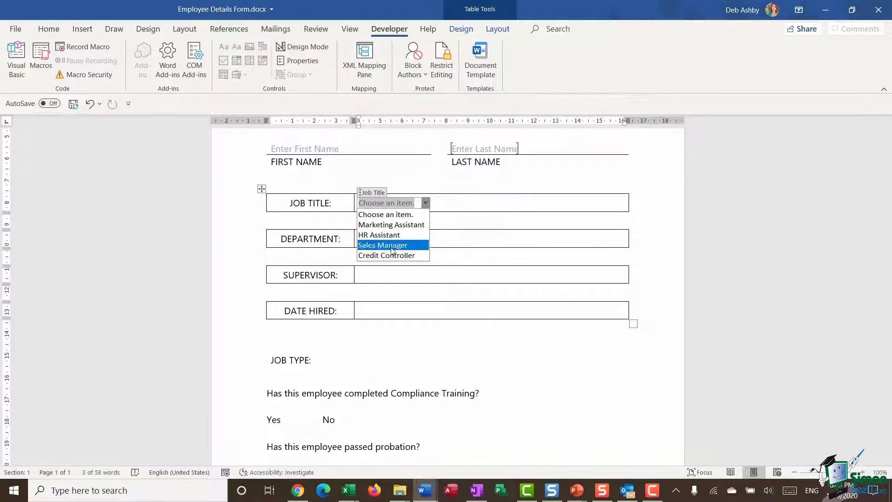
{"action": "key", "text": "Escape"}
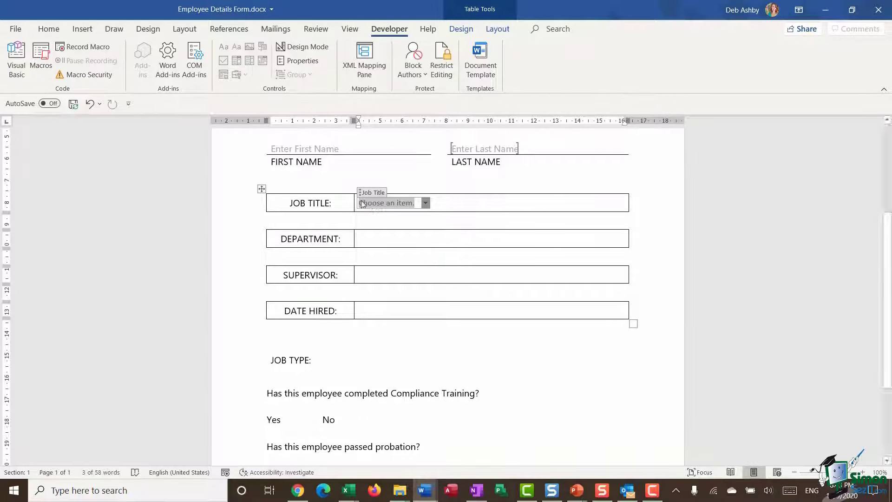
{"action": "left_click", "coordinate": [304, 47]}
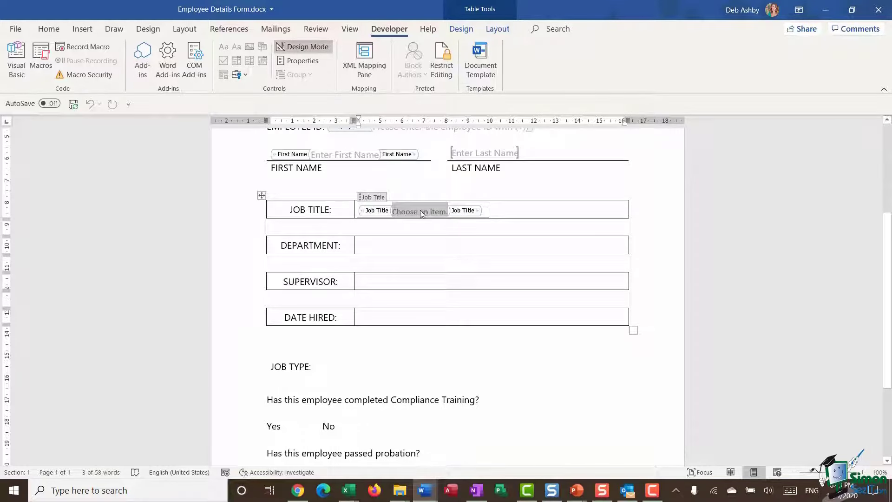
- Change the Job Title prompt to 'Please select a job title from the list' and leave Design Mode
{"action": "type", "text": "Pleas"}
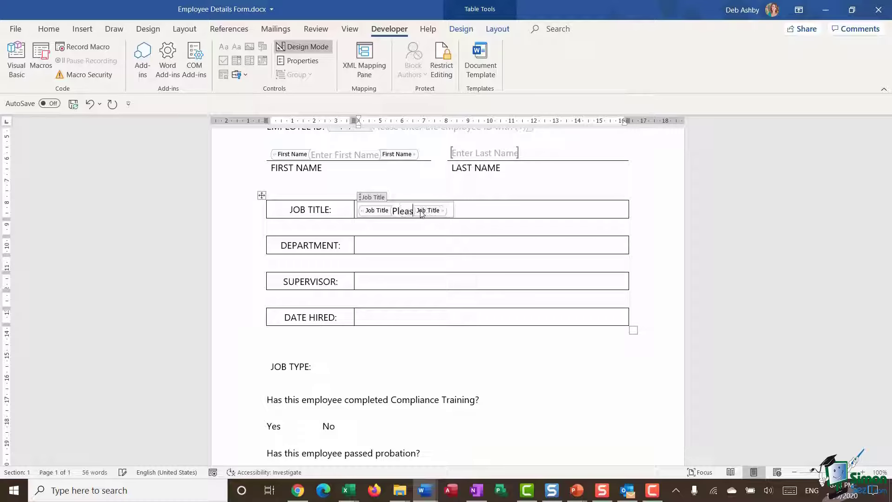
{"action": "type", "text": "e select a job title from the list"}
{"action": "left_click", "coordinate": [325, 47]}
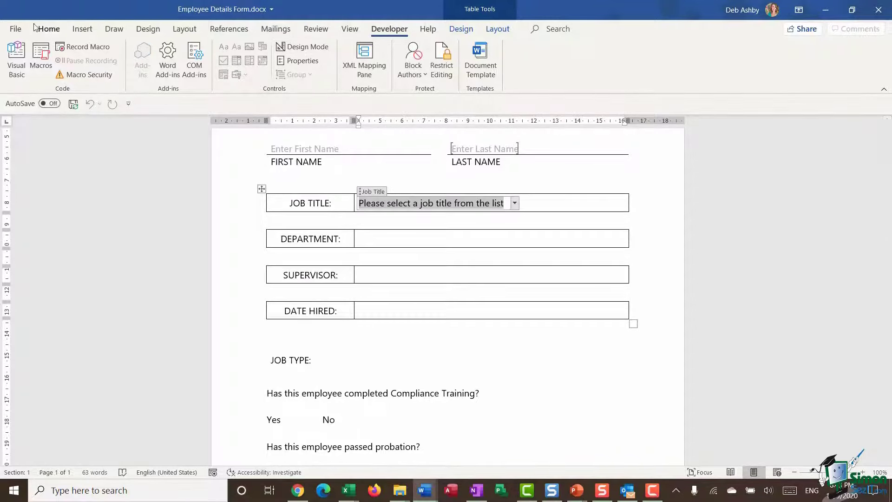
- Colour the Job Title prompt White, Background 1, Darker 35%, then move into the Department cell
{"action": "left_click", "coordinate": [48, 30]}
{"action": "left_click", "coordinate": [251, 69]}
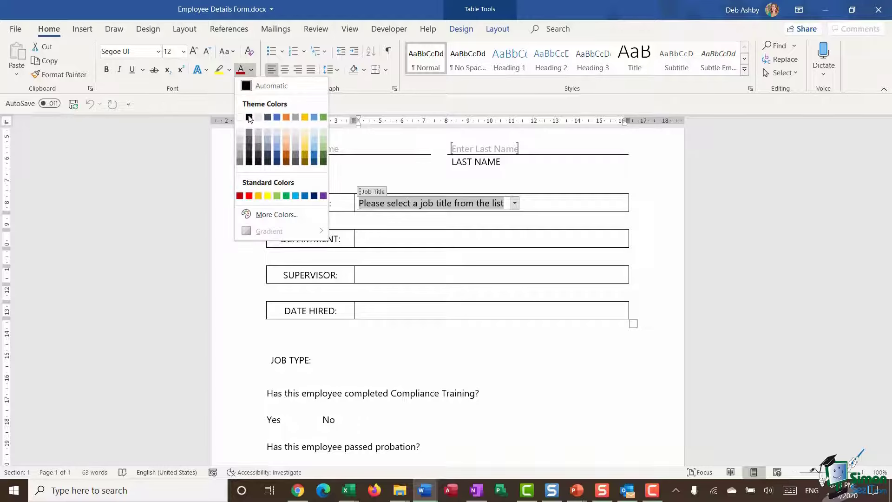
{"action": "left_click", "coordinate": [240, 155]}
{"action": "left_click", "coordinate": [652, 230]}
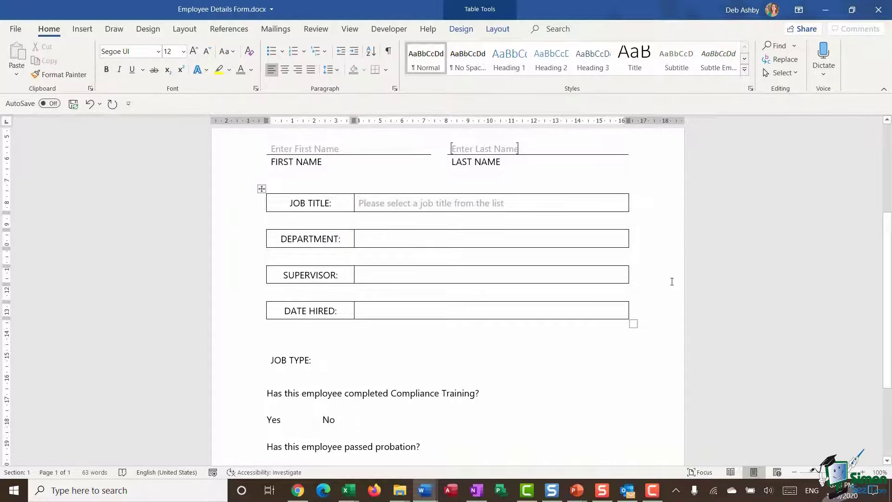
{"action": "left_click", "coordinate": [366, 239]}
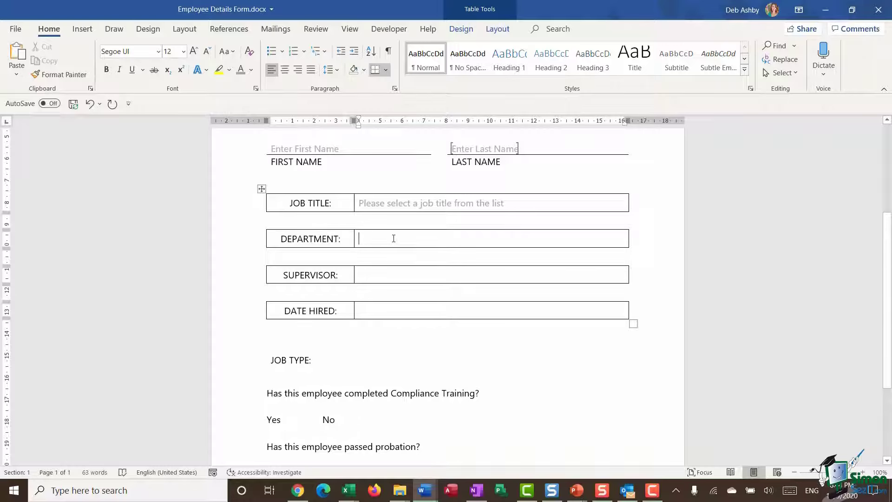
{"action": "left_click", "coordinate": [388, 29]}
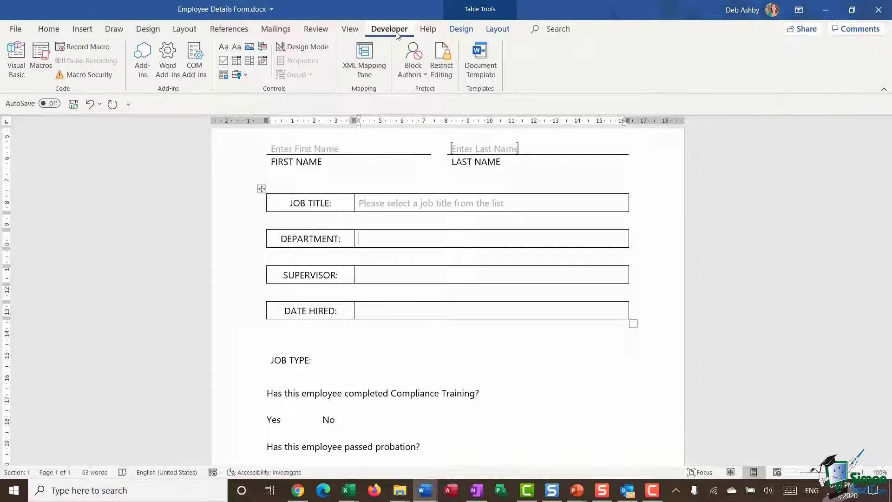
- Insert a drop-down in the Department cell titled 'Department' with tag dept
{"action": "left_click", "coordinate": [249, 61]}
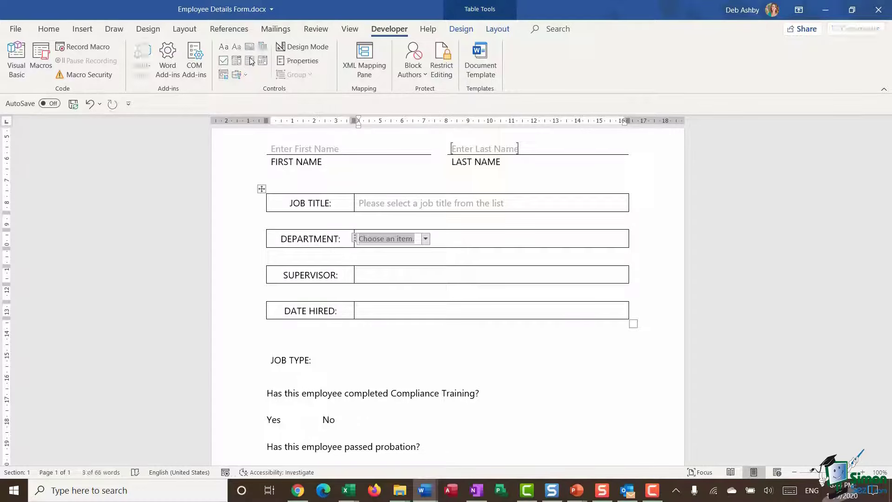
{"action": "left_click", "coordinate": [300, 61]}
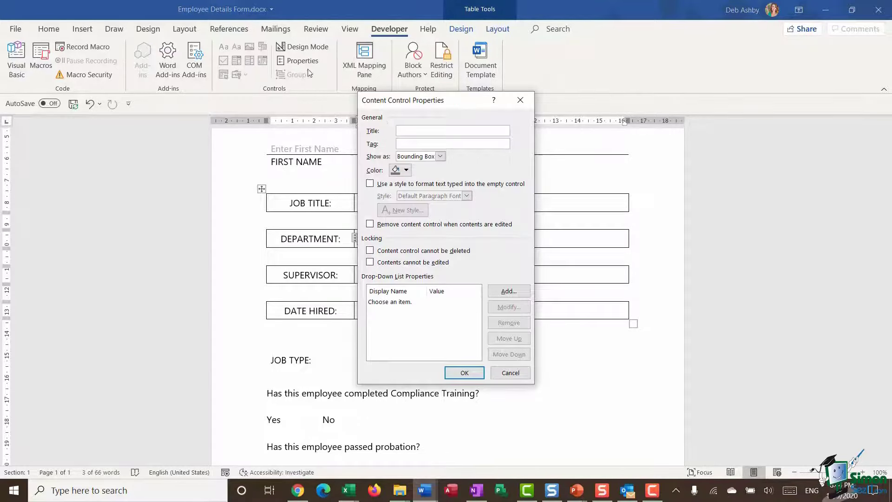
{"action": "left_click_drag", "start_coordinate": [417, 100], "coordinate": [577, 102]}
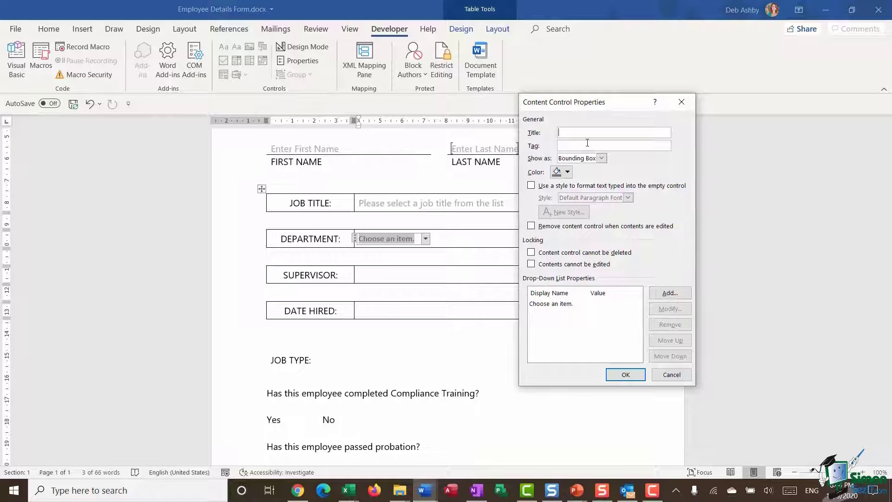
{"action": "type", "text": "Department"}
{"action": "left_click", "coordinate": [587, 143]}
{"action": "type", "text": "dept"}
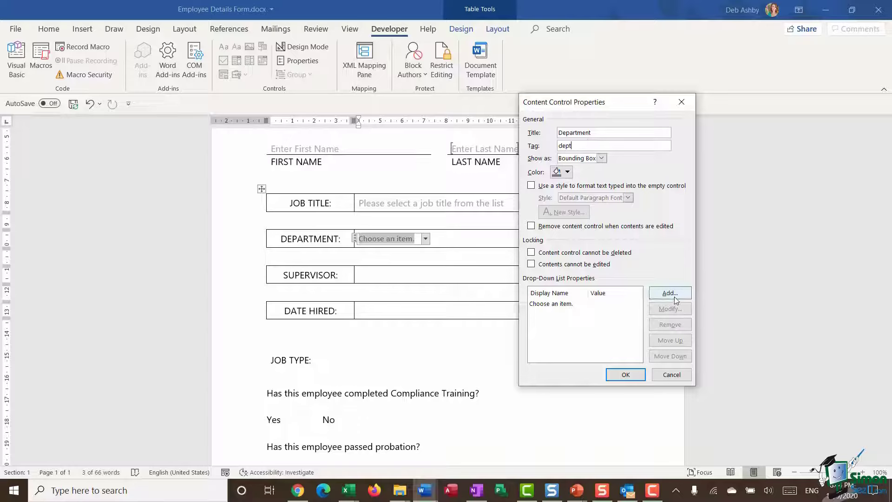
- Add Marketing, Sales, IT and Finance choices to the Department drop-down and apply the settings
{"action": "left_click", "coordinate": [670, 294]}
{"action": "type", "text": "Marketing"}
{"action": "key", "text": "Return"}
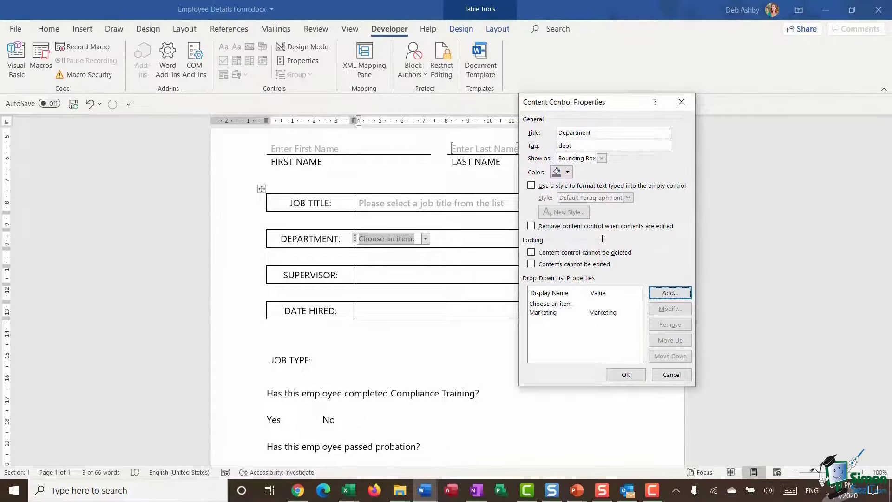
{"action": "left_click", "coordinate": [655, 290]}
{"action": "type", "text": "Sales"}
{"action": "left_click", "coordinate": [632, 260]}
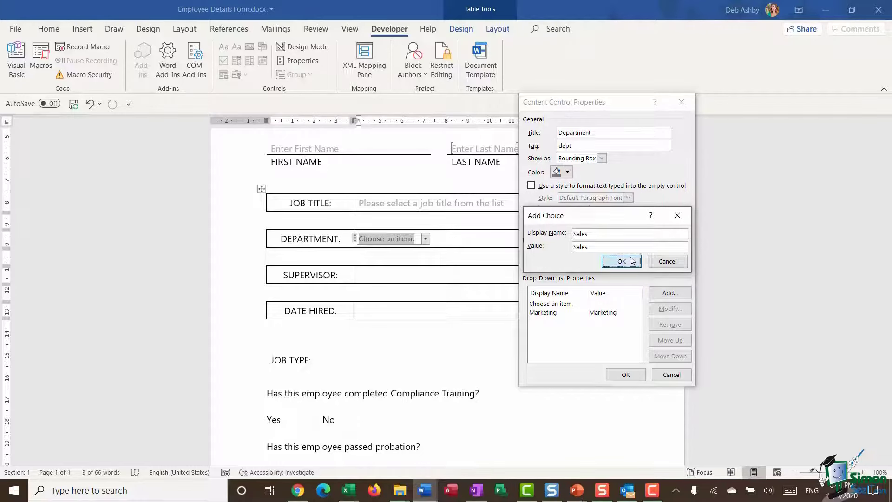
{"action": "left_click", "coordinate": [670, 293]}
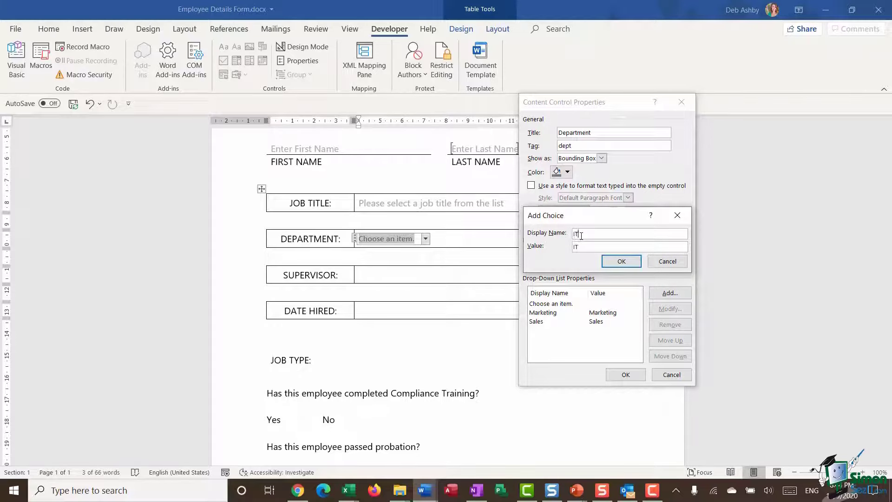
{"action": "key", "text": "Return"}
{"action": "left_click", "coordinate": [687, 292]}
{"action": "type", "text": "Finance"}
{"action": "key", "text": "Return"}
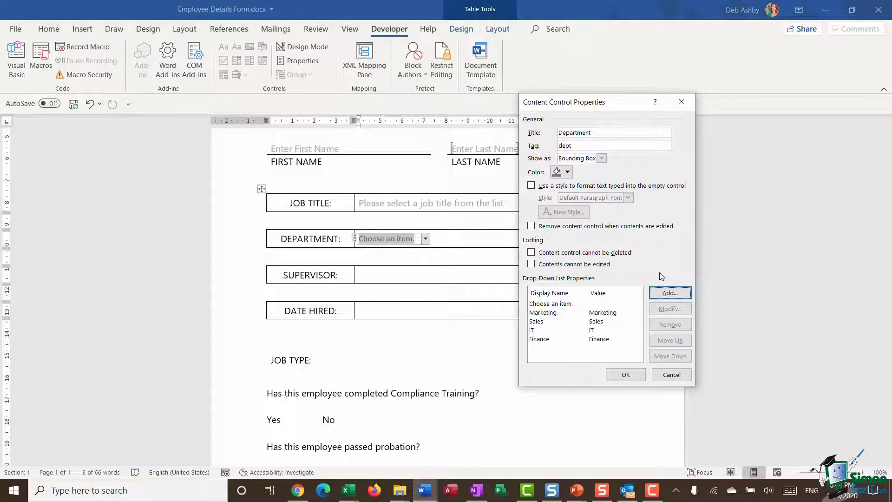
{"action": "left_click", "coordinate": [624, 376]}
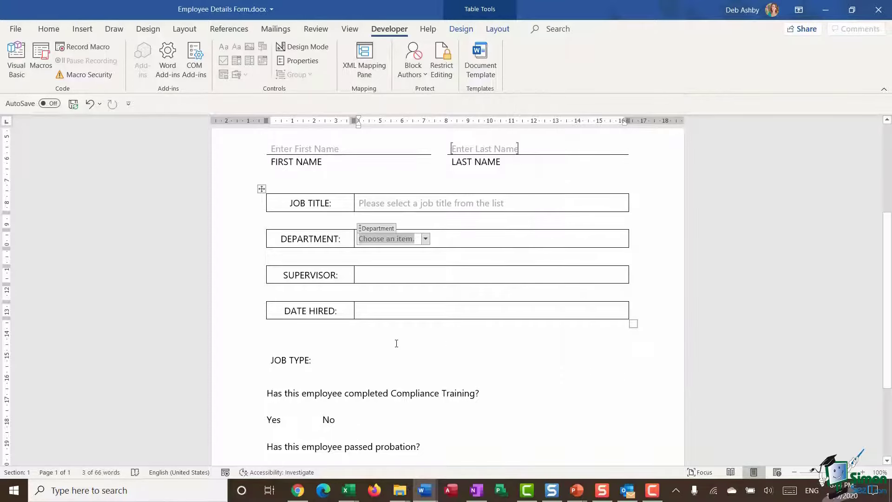
- Change the Department prompt to 'Please select a department from the list' in light grey
{"action": "left_click", "coordinate": [305, 46]}
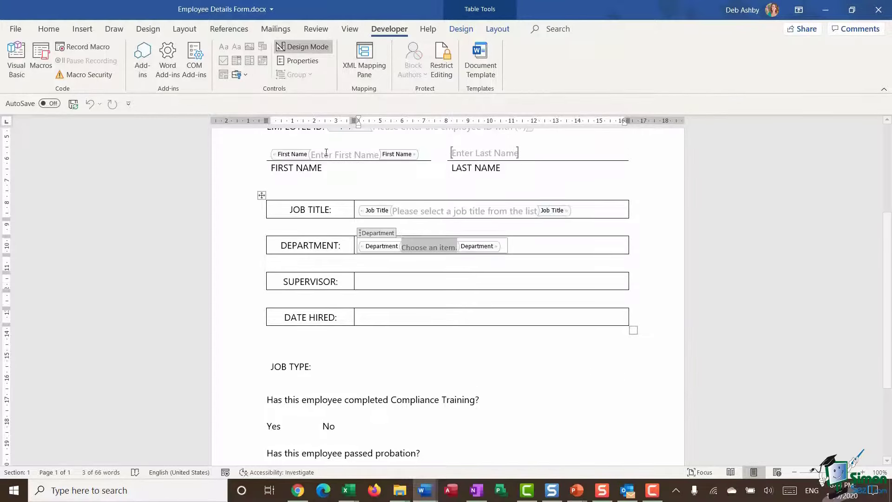
{"action": "type", "text": "Please se"}
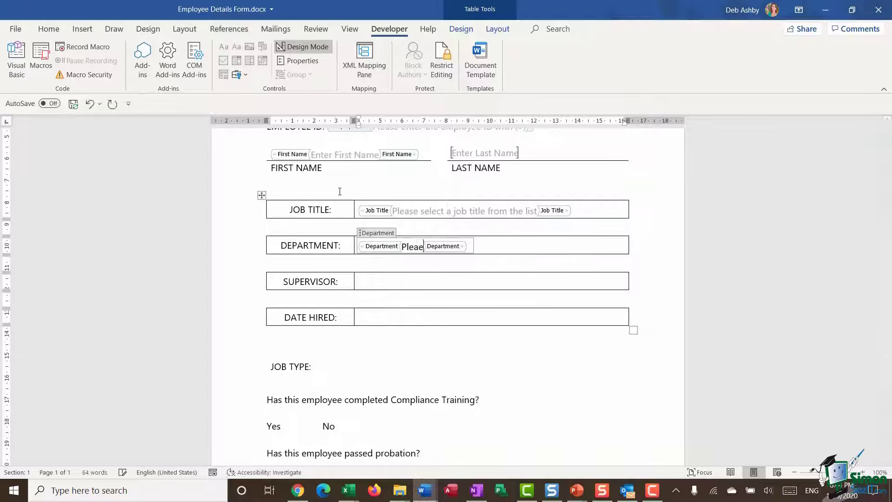
{"action": "type", "text": "lect a dde"}
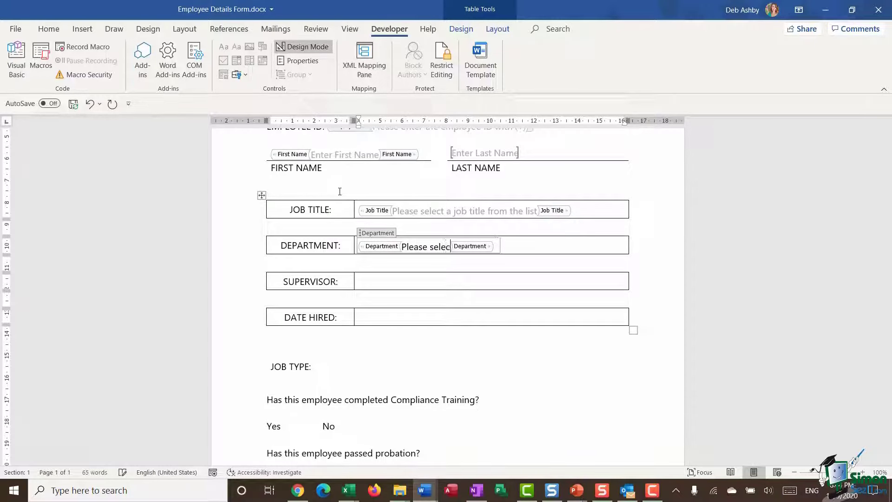
{"action": "key", "text": "BackSpace"}
{"action": "key", "text": "BackSpace"}
{"action": "type", "text": "epart"}
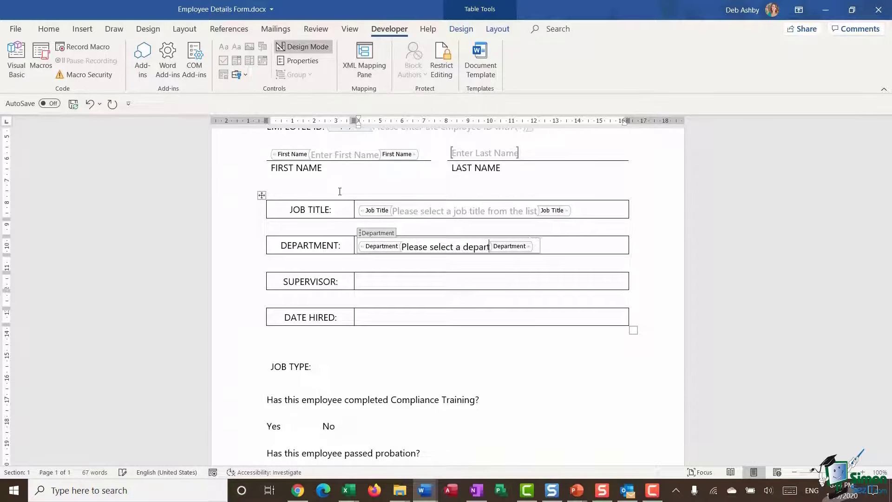
{"action": "type", "text": "ment from the list"}
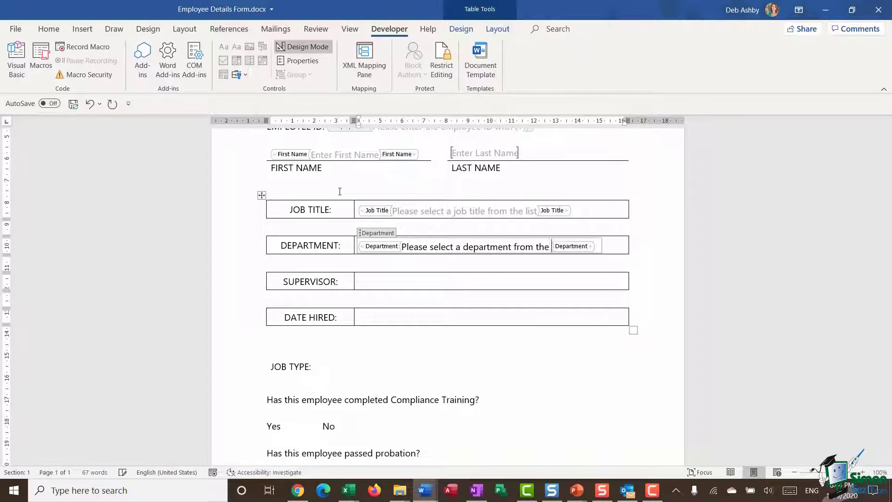
{"action": "left_click", "coordinate": [304, 46]}
{"action": "left_click", "coordinate": [49, 29]}
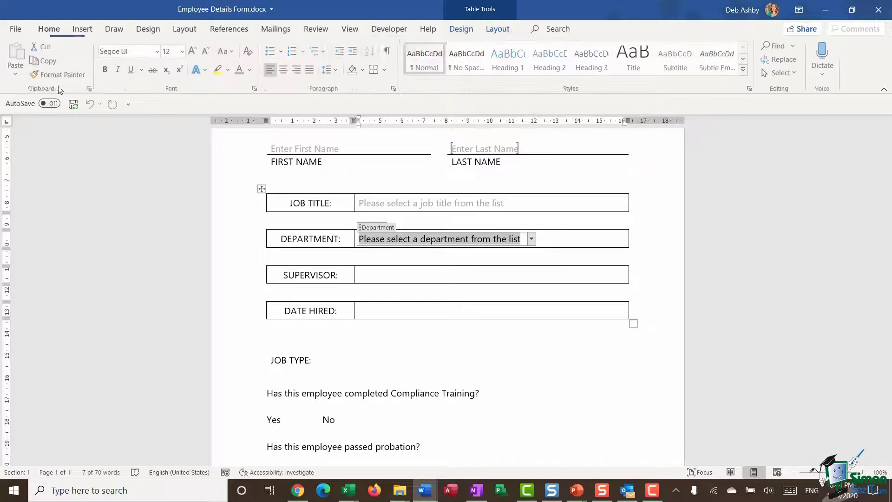
{"action": "left_click", "coordinate": [240, 71]}
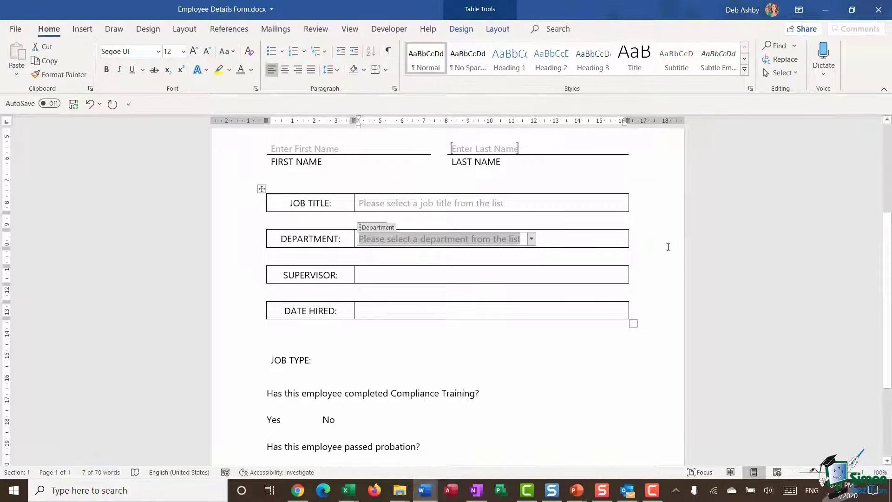
{"action": "left_click", "coordinate": [266, 405]}
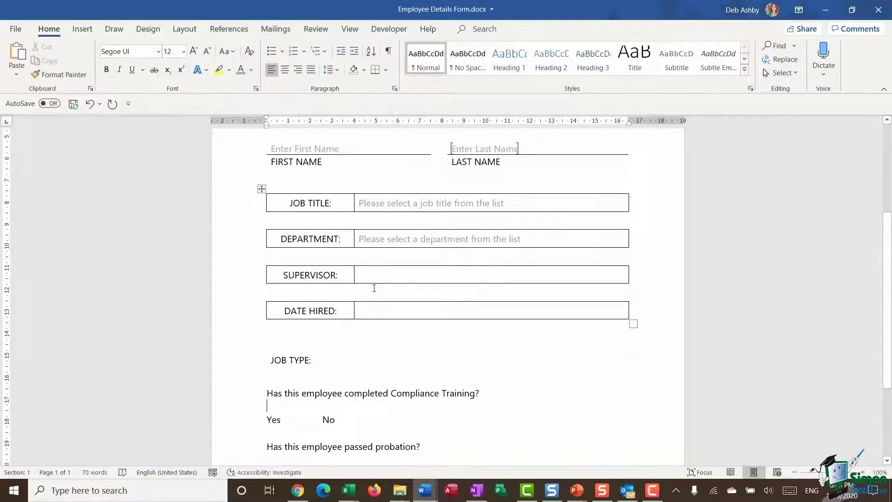
- Insert a drop-down in the Supervisor cell titled 'Supervisor'
{"action": "left_click", "coordinate": [365, 274]}
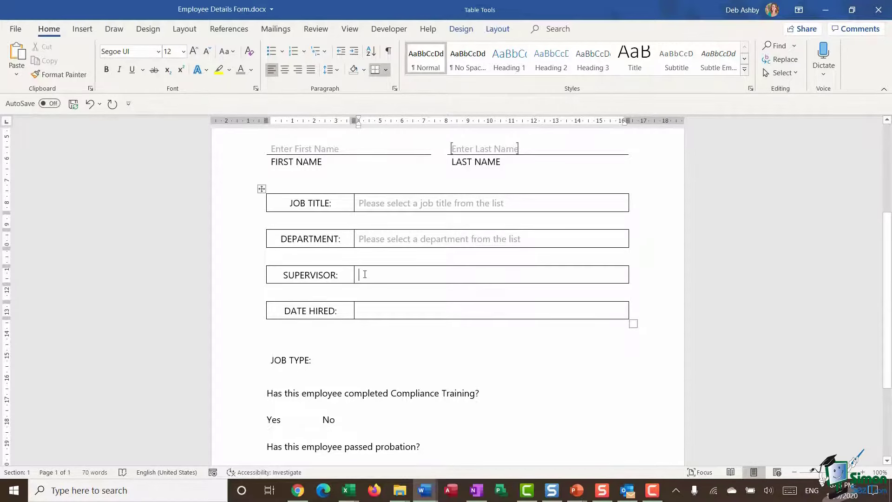
{"action": "left_click", "coordinate": [389, 28]}
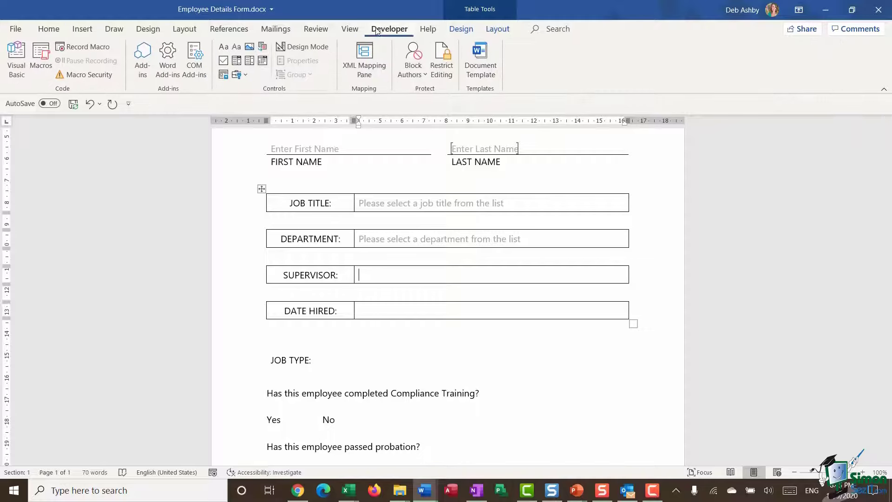
{"action": "left_click", "coordinate": [249, 60]}
{"action": "left_click", "coordinate": [298, 60]}
{"action": "type", "text": "Supervisor"}
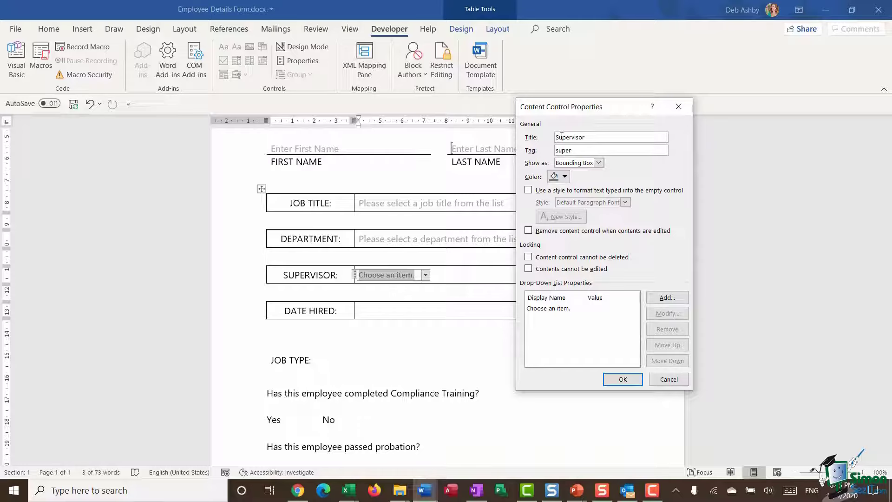
- Add three supervisor names as choices and apply the Supervisor drop-down settings
{"action": "left_click", "coordinate": [660, 296]}
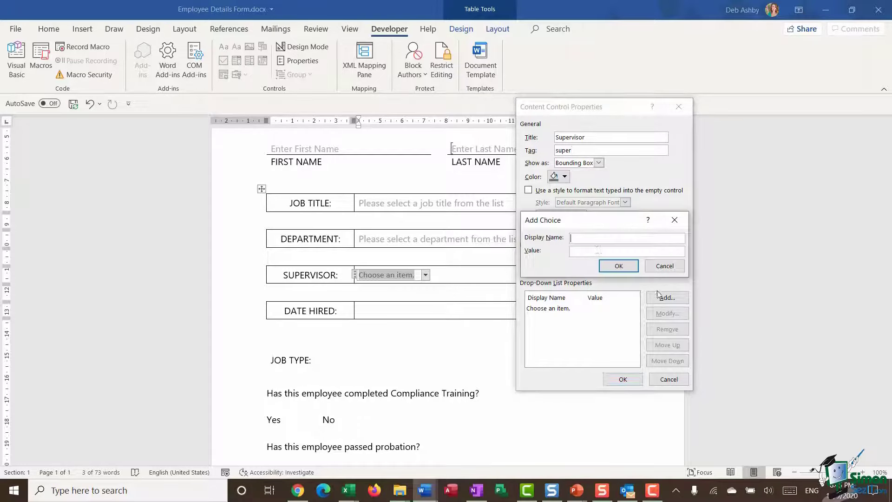
{"action": "type", "text": "John Do"}
{"action": "left_click", "coordinate": [606, 266]}
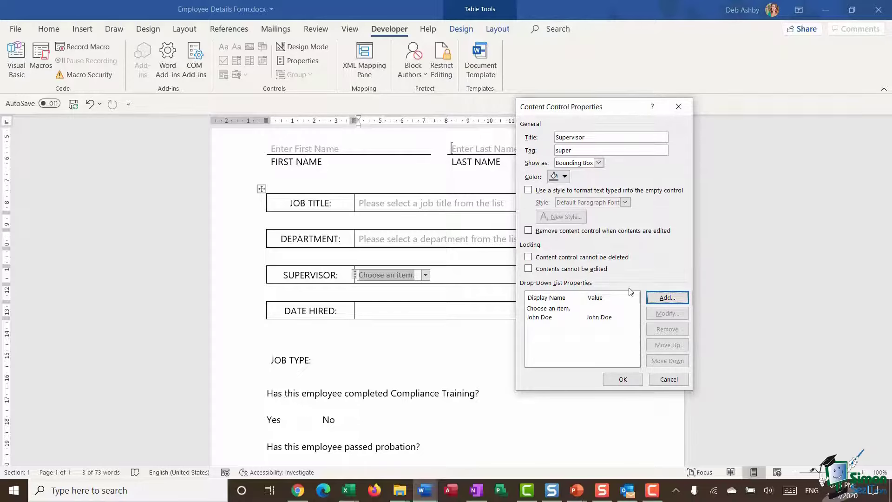
{"action": "left_click", "coordinate": [659, 298]}
{"action": "type", "text": "Jane Doe"}
{"action": "key", "text": "Return"}
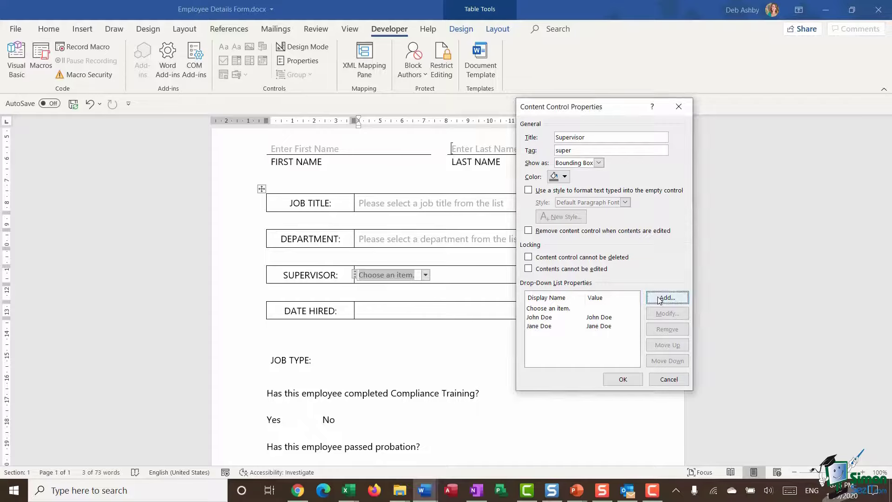
{"action": "left_click", "coordinate": [659, 298]}
{"action": "key", "text": "Return"}
{"action": "left_click", "coordinate": [623, 380]}
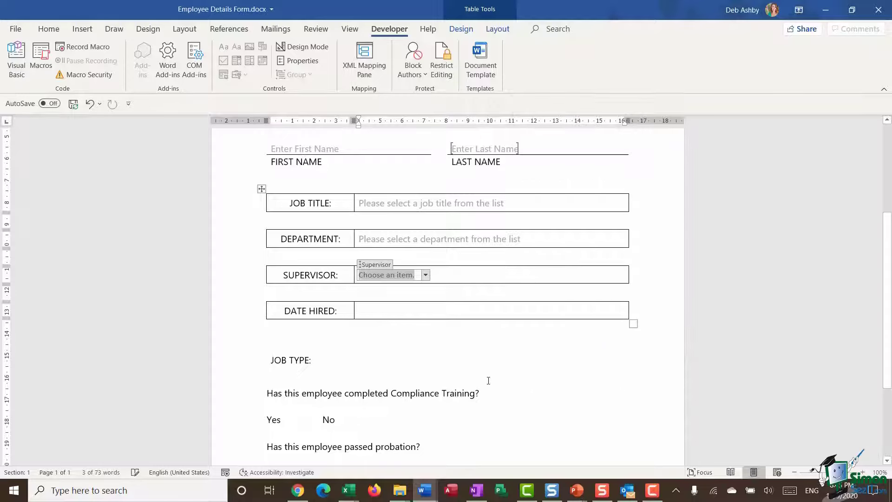
- Set the Supervisor prompt to 'Please select the name of your supervisor', then move into the Date Hired cell
{"action": "left_click", "coordinate": [313, 51]}
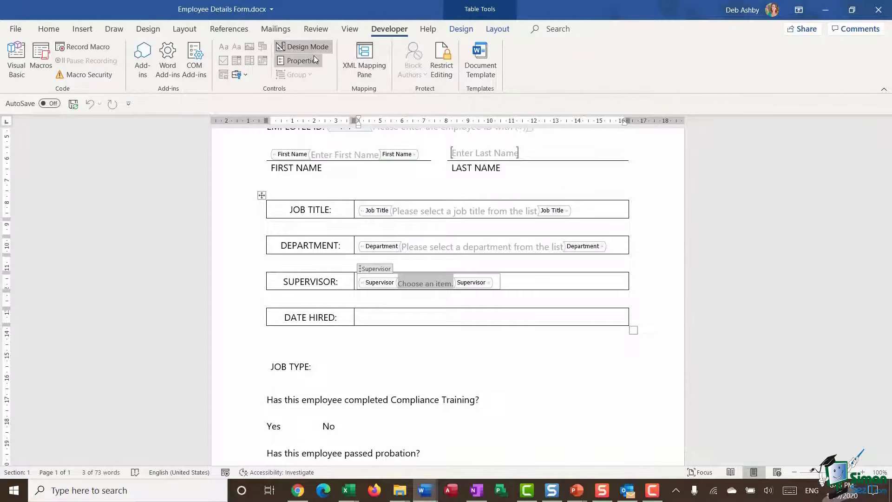
{"action": "type", "text": "Please se"}
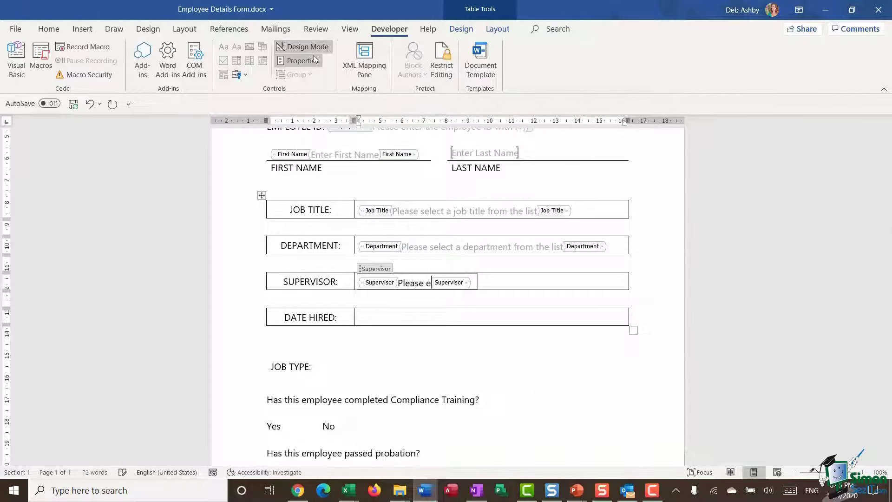
{"action": "type", "text": "lect the name "}
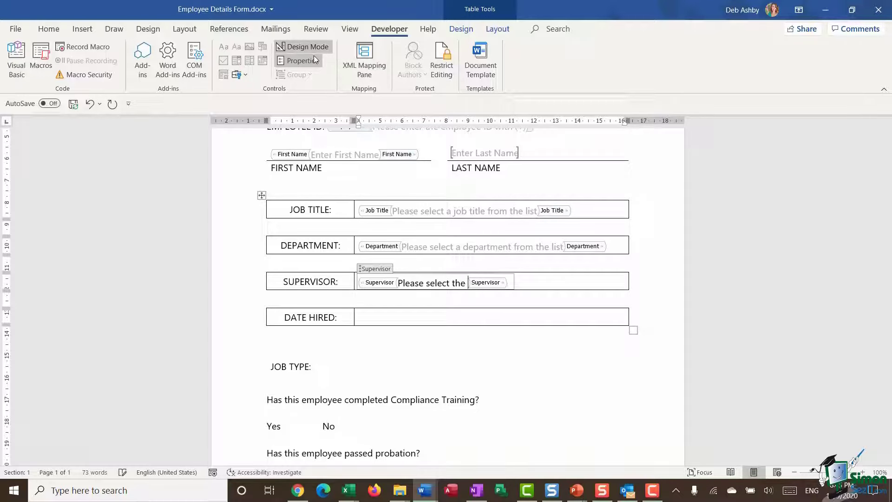
{"action": "type", "text": "of your super"}
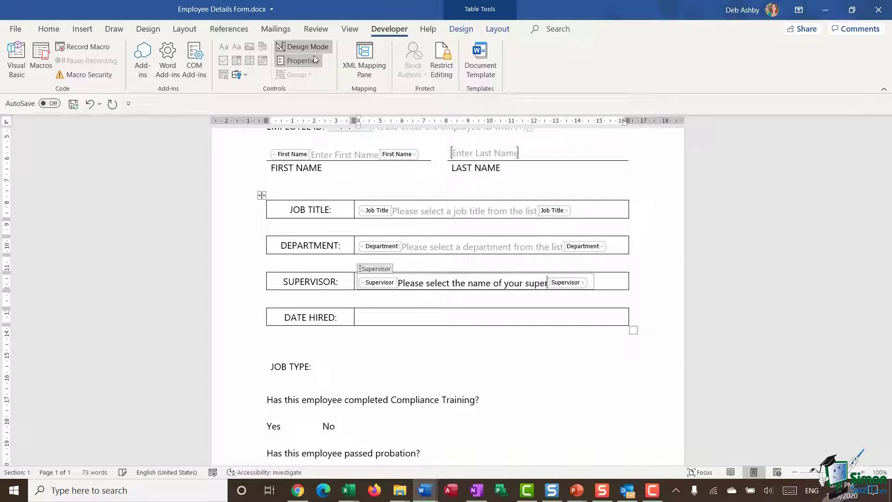
{"action": "type", "text": "visor"}
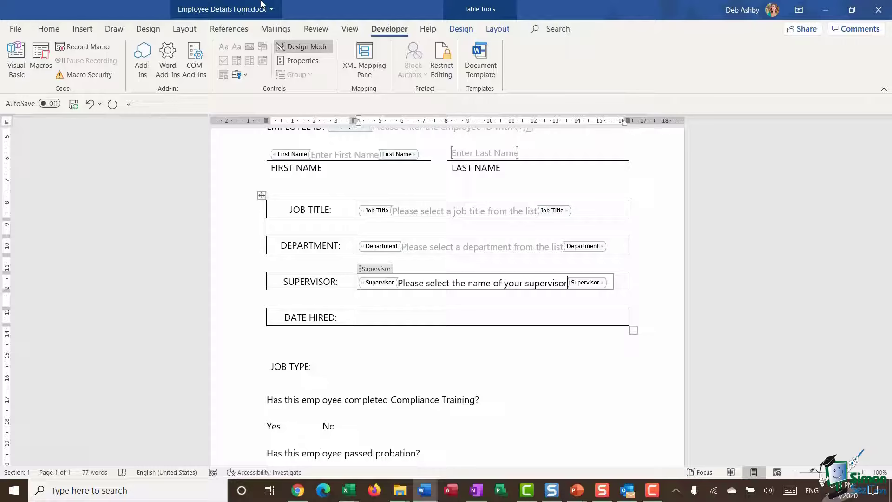
{"action": "left_click", "coordinate": [304, 47]}
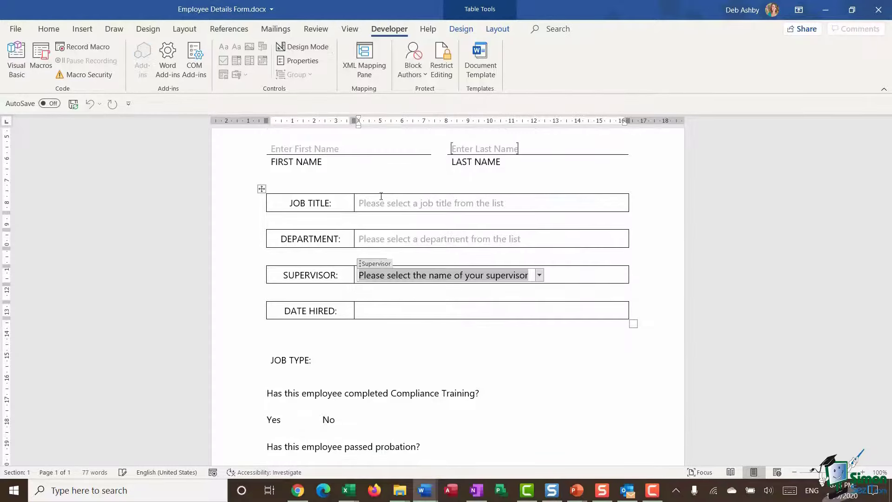
{"action": "left_click", "coordinate": [50, 30]}
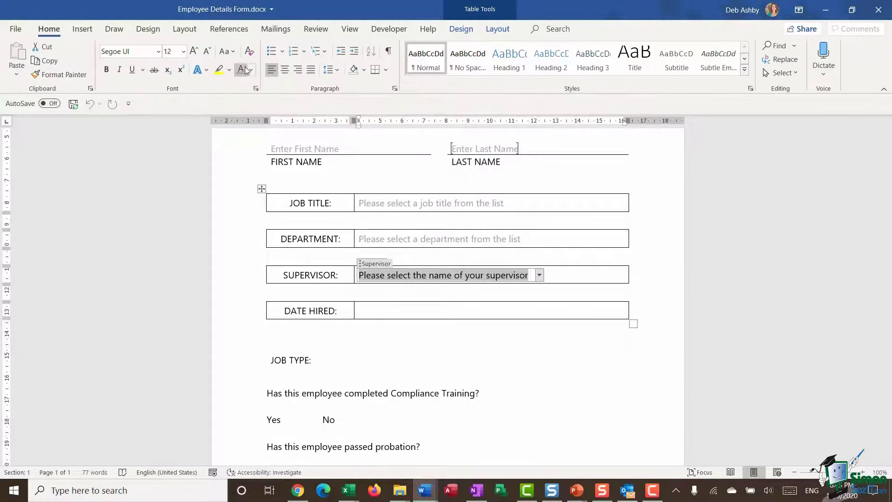
{"action": "left_click", "coordinate": [663, 285]}
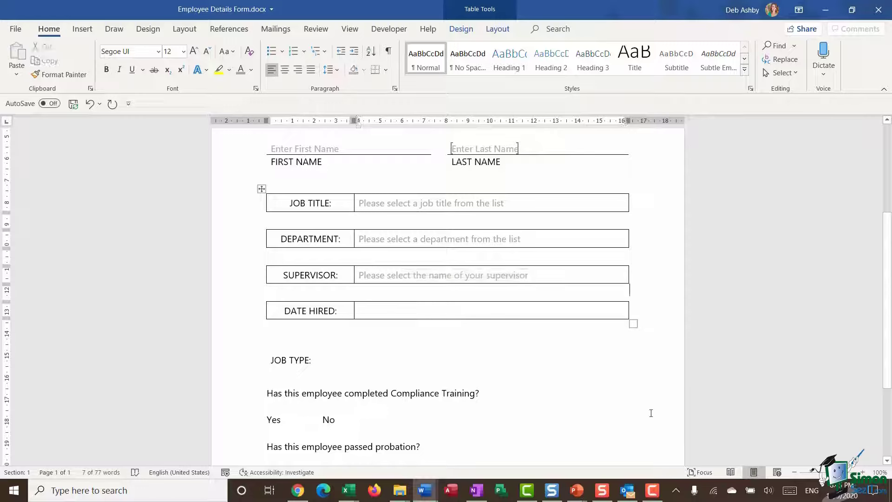
{"action": "left_click", "coordinate": [368, 313]}
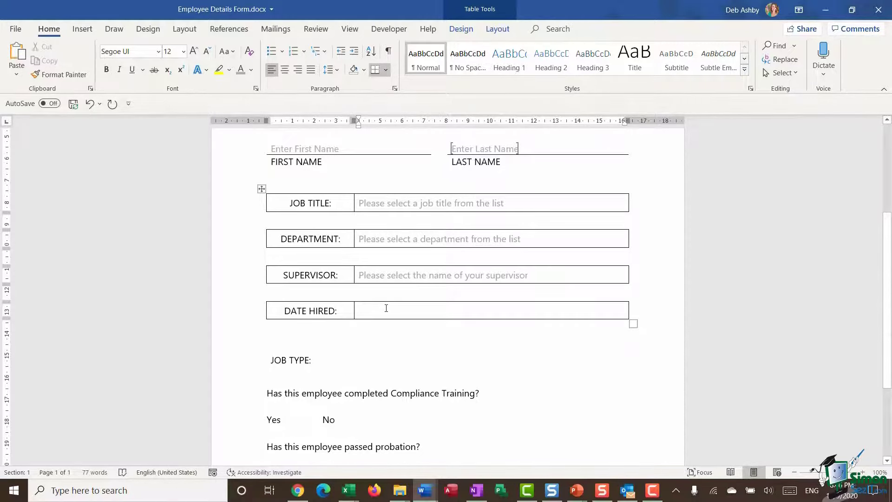
{"action": "scroll", "coordinate": [381, 312], "scroll_direction": "down", "scroll_amount": 2}
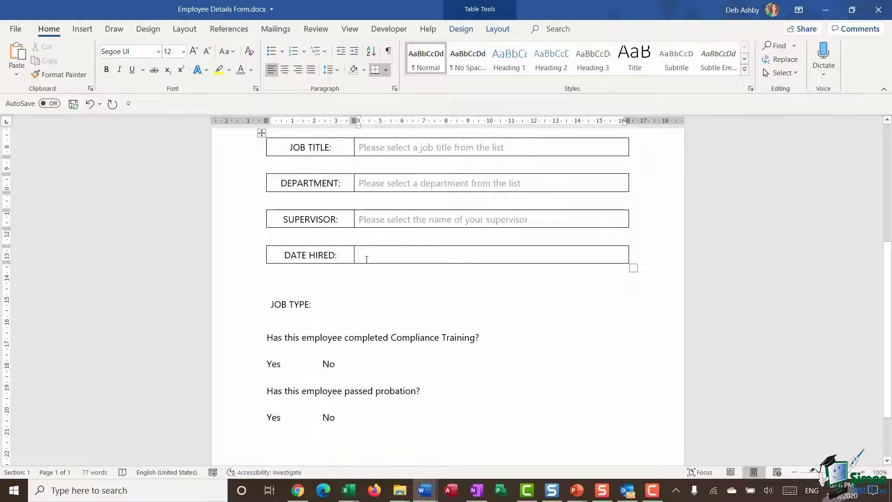
{"action": "left_click", "coordinate": [383, 33]}
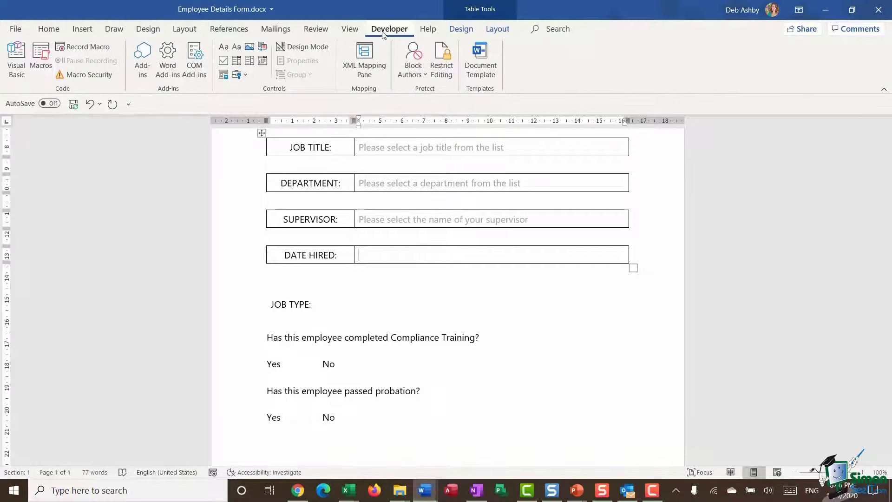
- Insert a date picker in Date Hired with title 'Date Hired', tag date_hire and M/d/yyyy format
{"action": "left_click", "coordinate": [263, 62]}
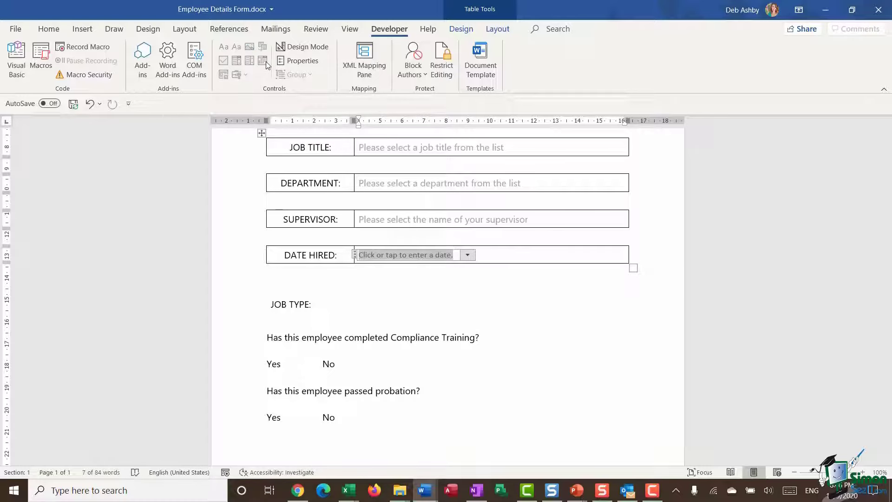
{"action": "left_click", "coordinate": [306, 60]}
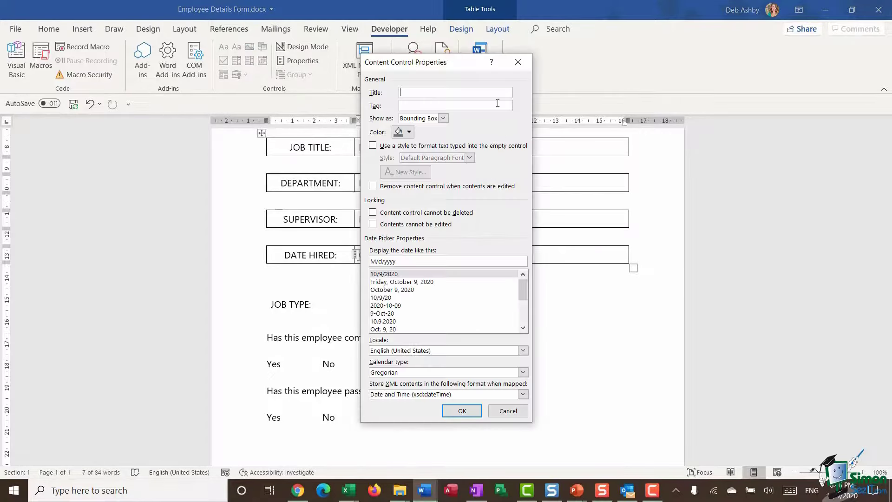
{"action": "left_click_drag", "start_coordinate": [444, 65], "coordinate": [619, 75]}
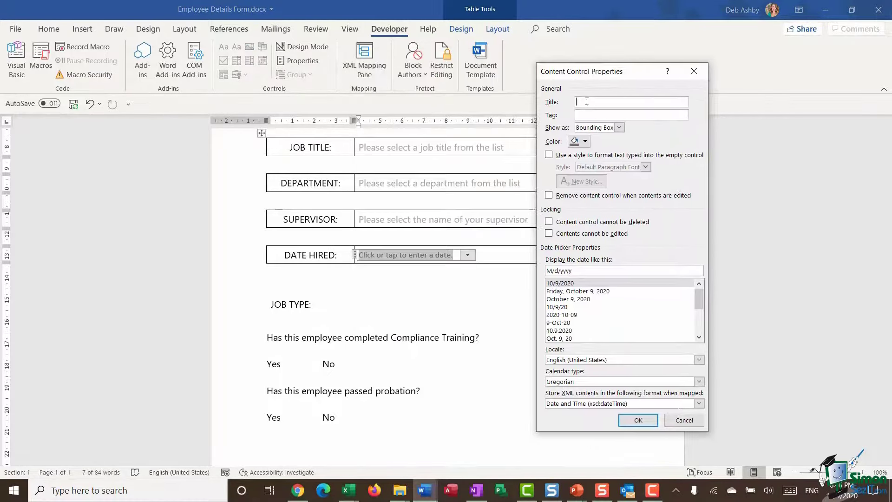
{"action": "type", "text": "Date Hired"}
{"action": "key", "text": "Tab"}
{"action": "type", "text": "date_hreire"}
{"action": "left_click", "coordinate": [562, 285]}
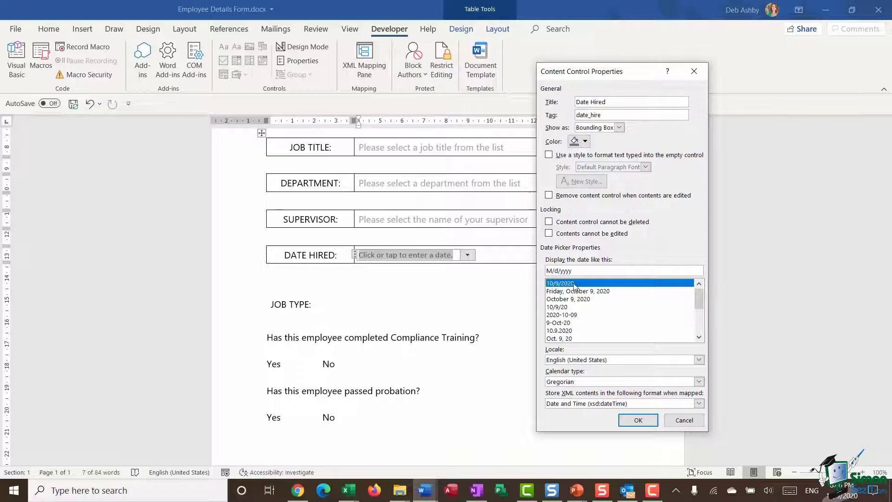
{"action": "left_click", "coordinate": [646, 422]}
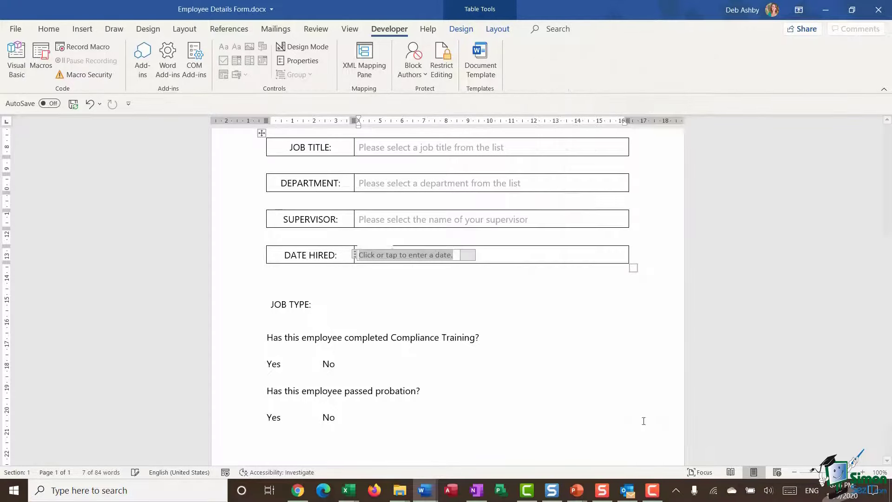
- In Design Mode, replace the date picker prompt with 'Select the date hired from the date picker', then exit Design Mode
{"action": "left_click", "coordinate": [302, 46]}
{"action": "key", "text": "Delete"}
{"action": "type", "text": "Select the date hored"}
{"action": "key", "text": "BackSpace"}
{"action": "key", "text": "BackSpace"}
{"action": "key", "text": "BackSpace"}
{"action": "key", "text": "BackSpace"}
{"action": "type", "text": "ired from the date picker"}
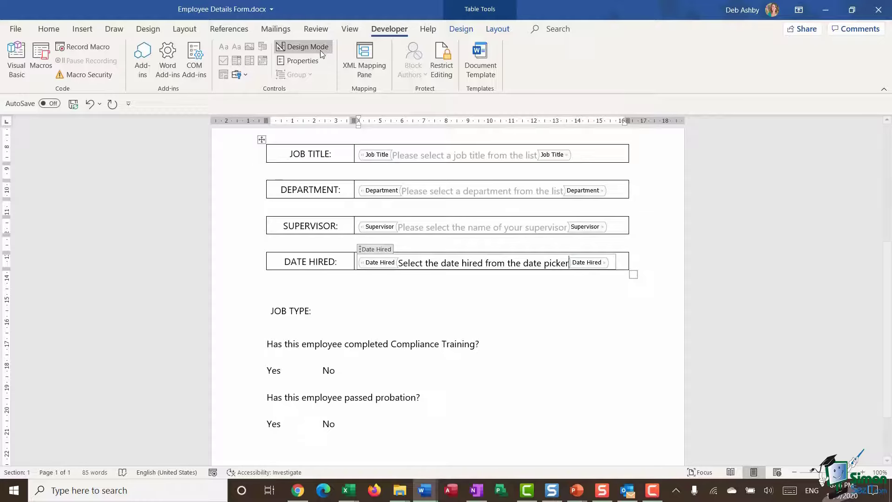
{"action": "left_click", "coordinate": [303, 46]}
{"action": "left_click", "coordinate": [49, 29]}
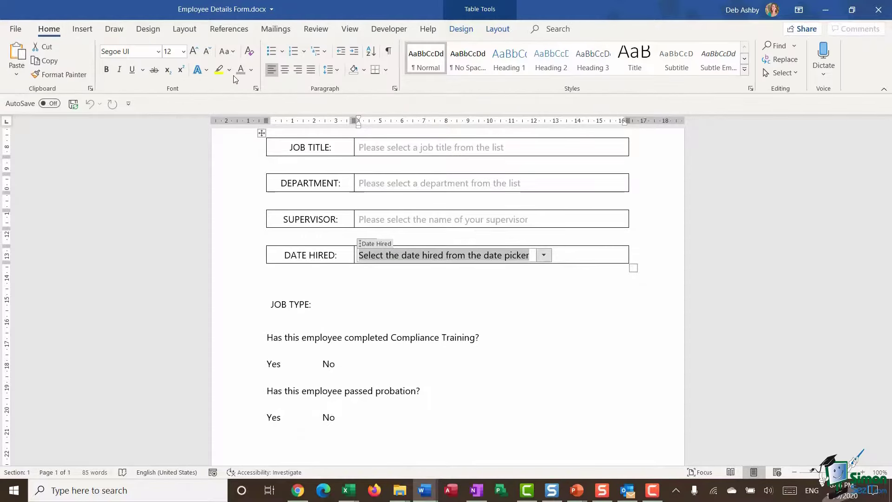
{"action": "left_click", "coordinate": [601, 306]}
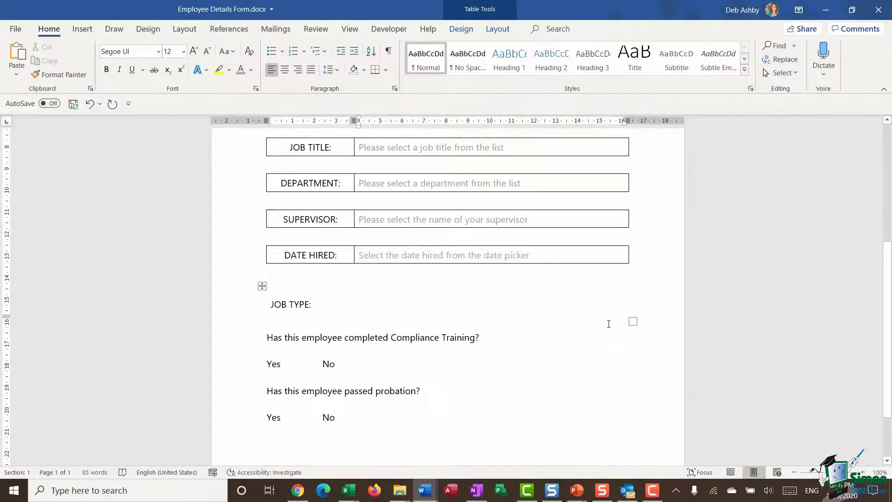
- Place the cursor to the right of the JOB TYPE label and bring up the Developer tab
{"action": "scroll", "coordinate": [414, 226], "scroll_direction": "up", "scroll_amount": 3}
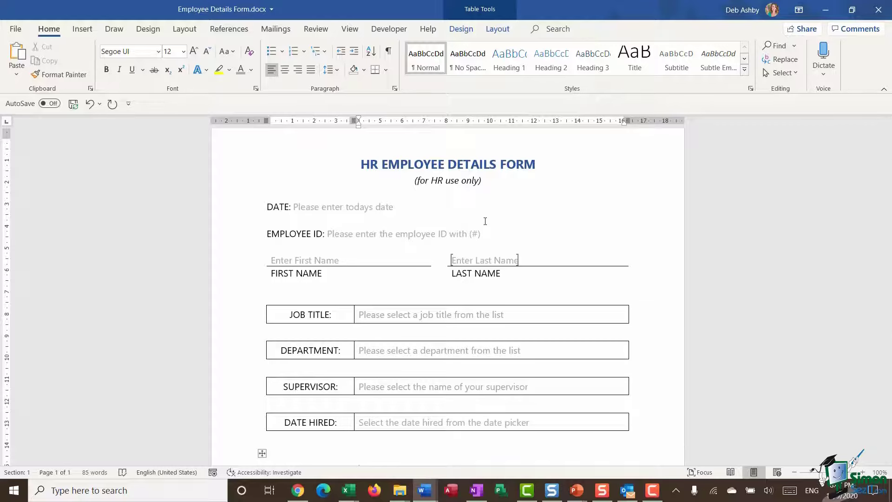
{"action": "scroll", "coordinate": [485, 222], "scroll_direction": "down", "scroll_amount": 1}
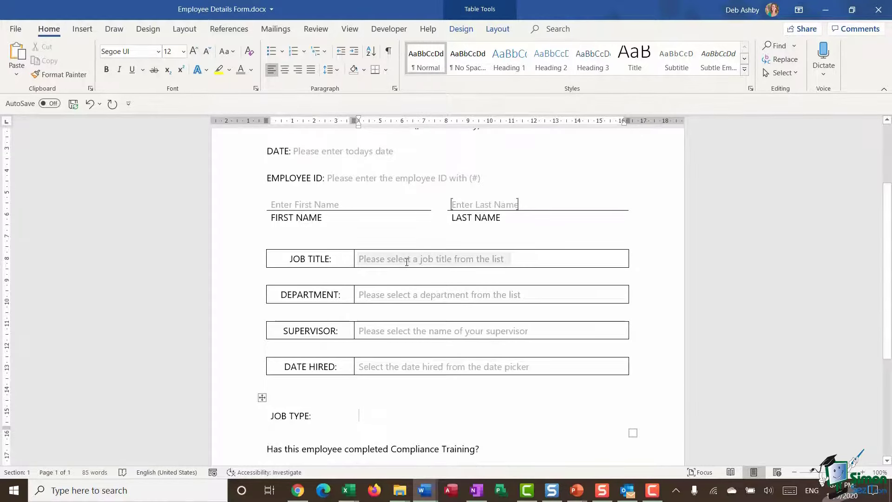
{"action": "scroll", "coordinate": [606, 214], "scroll_direction": "down", "scroll_amount": 3}
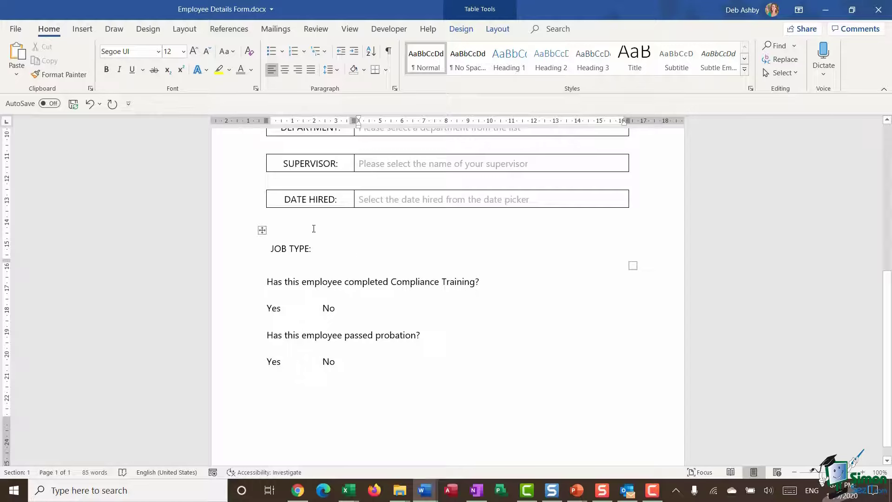
{"action": "left_click", "coordinate": [269, 246]}
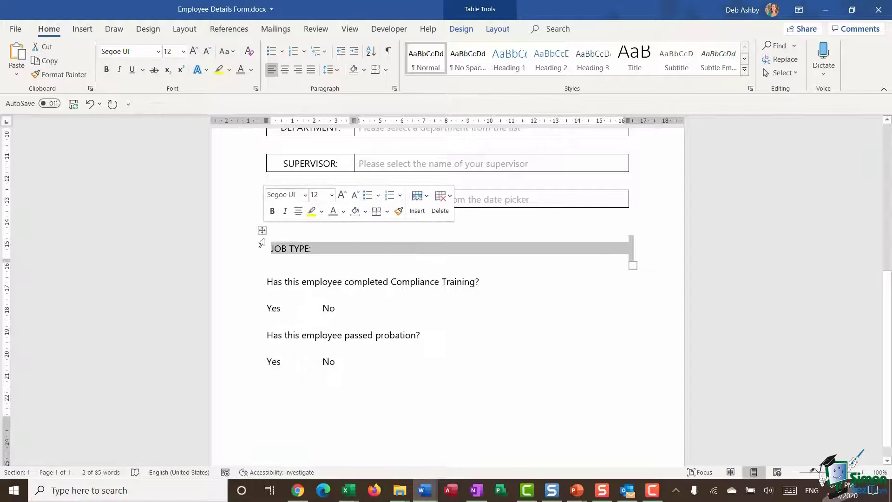
{"action": "left_click", "coordinate": [363, 248]}
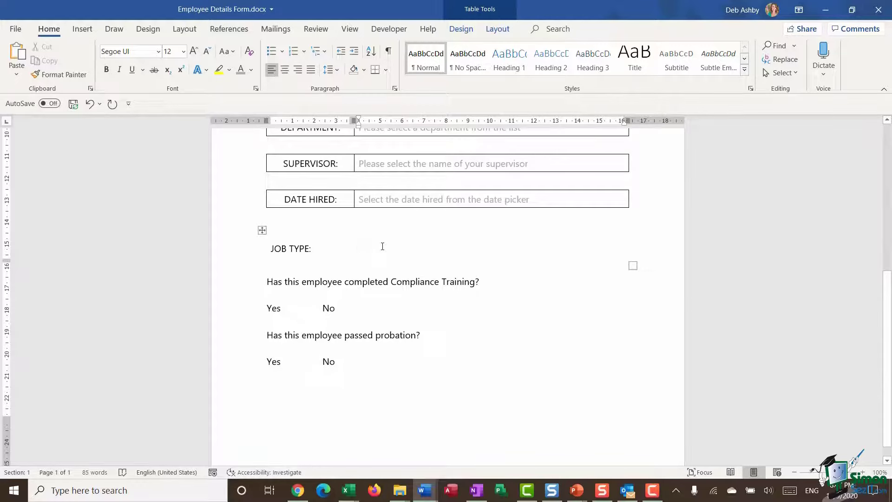
{"action": "left_click", "coordinate": [390, 29]}
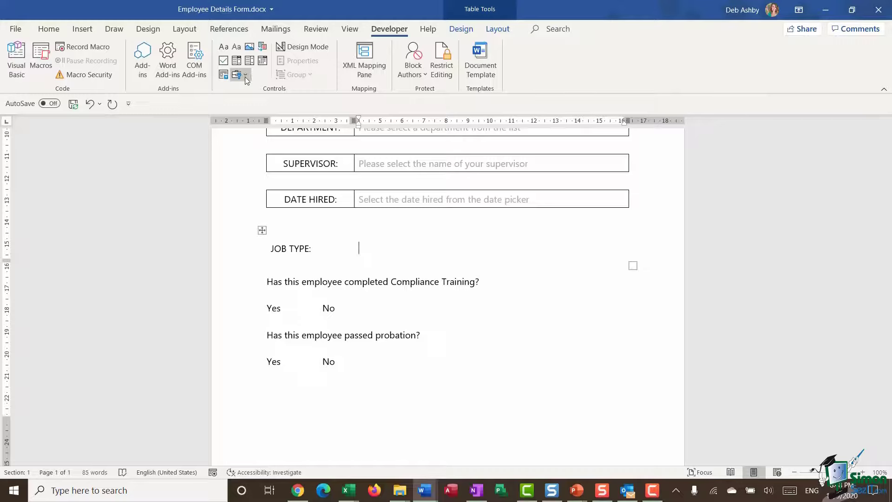
- Insert an ActiveX option button beside JOB TYPE and open its Properties window
{"action": "left_click", "coordinate": [245, 76]}
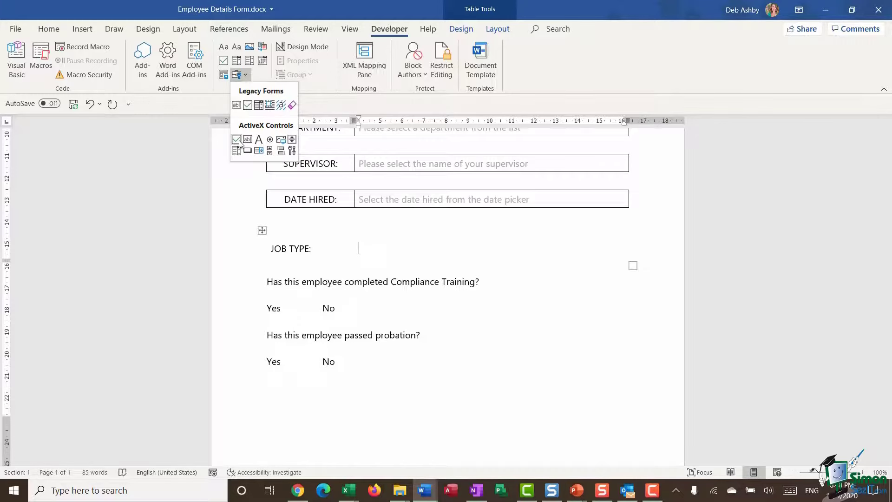
{"action": "left_click", "coordinate": [270, 140]}
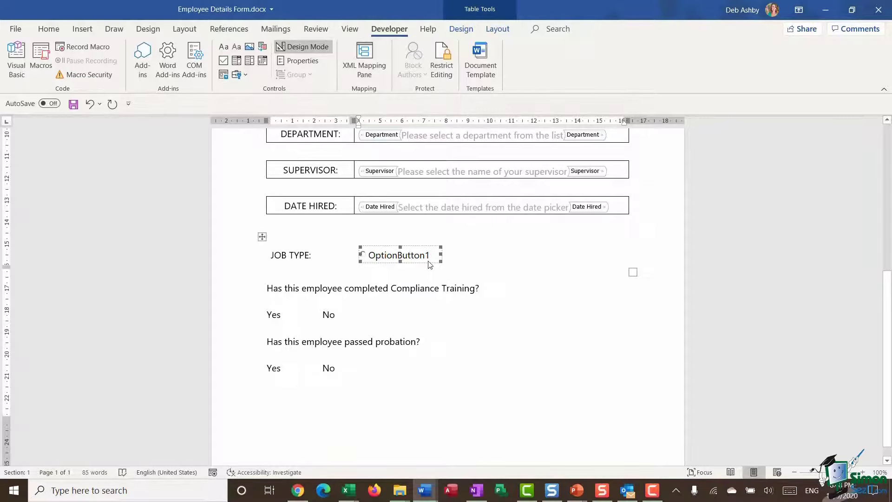
{"action": "left_click", "coordinate": [299, 61]}
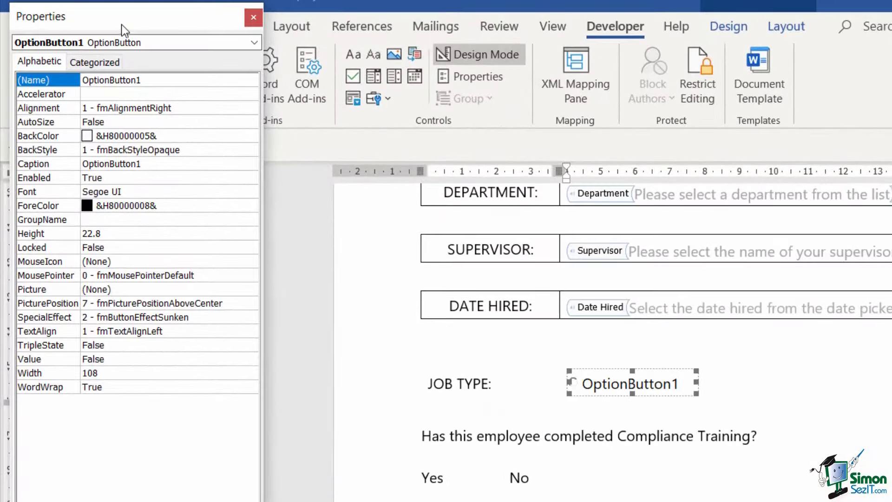
- Rename the option button from OptionButton1 to Permanant in its (Name) property
{"action": "left_click_drag", "start_coordinate": [121, 24], "coordinate": [166, 46]}
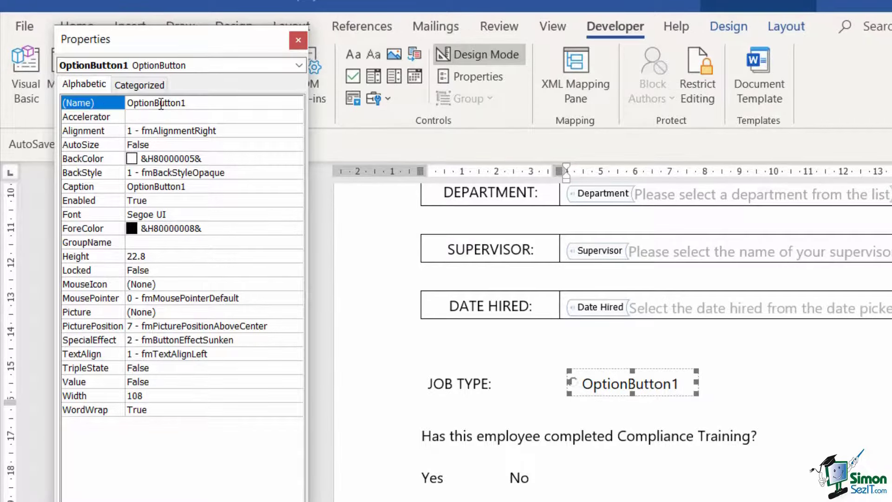
{"action": "left_click", "coordinate": [159, 102]}
{"action": "double_click", "coordinate": [177, 103]}
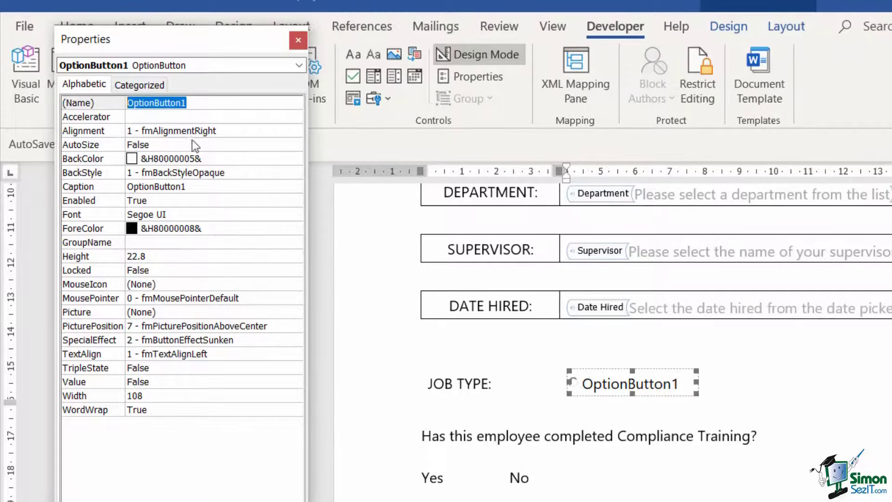
{"action": "type", "text": "Pe"}
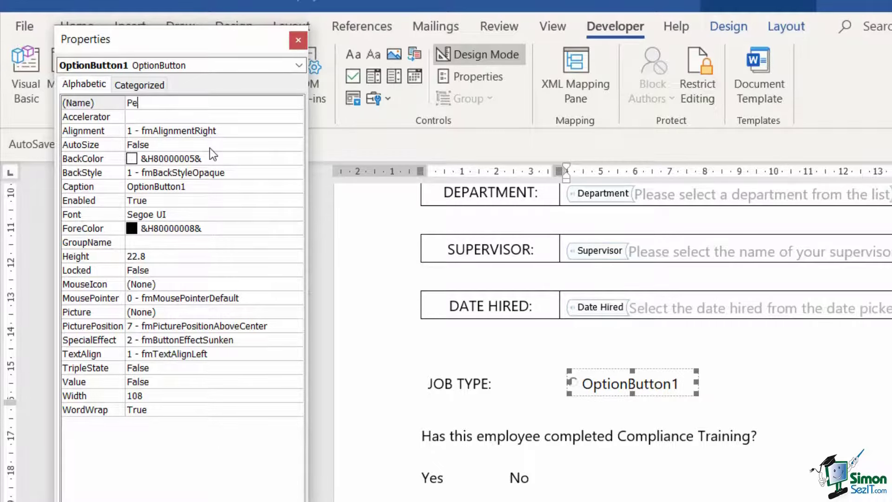
{"action": "type", "text": "rmanant"}
{"action": "key", "text": "Return"}
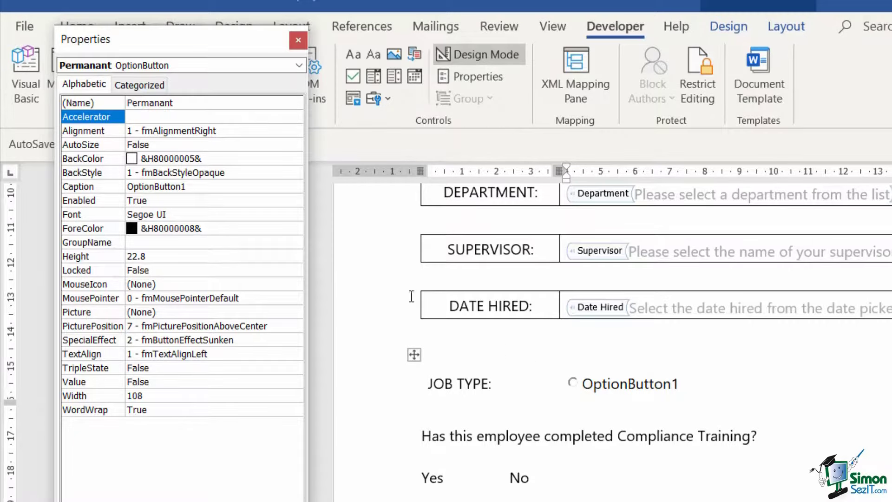
- Change the Caption to Permanant, then review the font and colour properties
{"action": "left_click", "coordinate": [165, 187]}
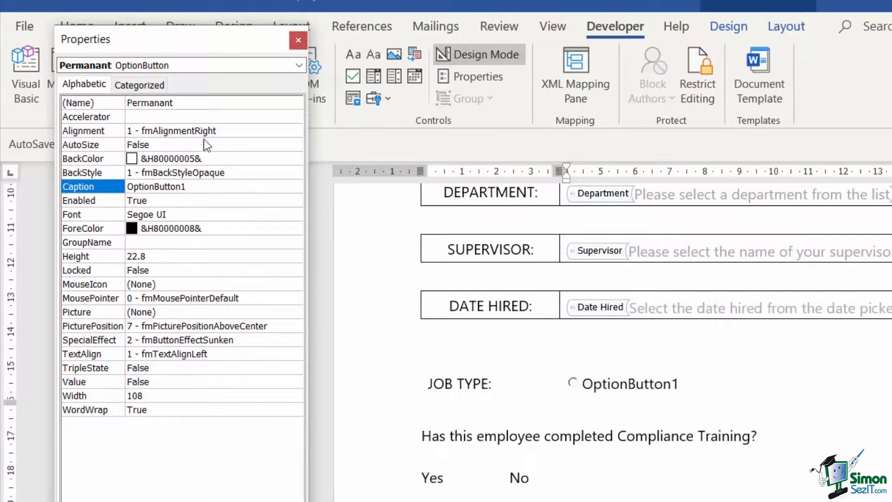
{"action": "left_click", "coordinate": [203, 188]}
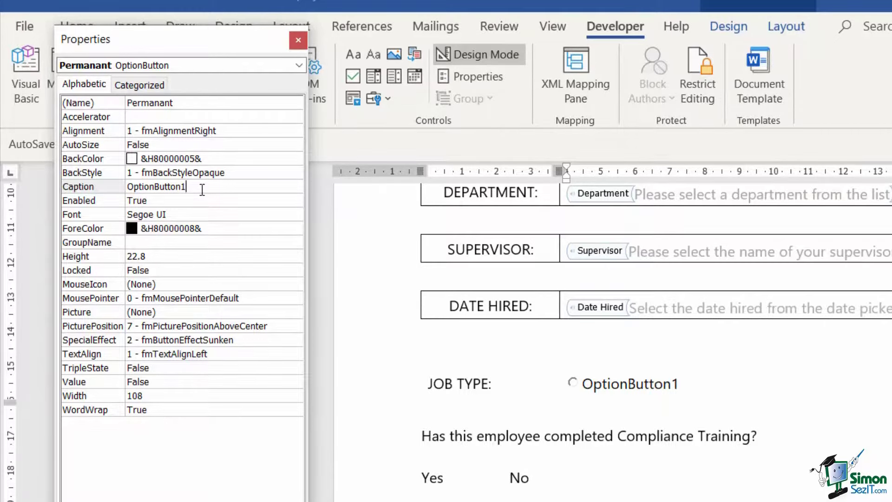
{"action": "left_click", "coordinate": [96, 184]}
{"action": "type", "text": "Perma"}
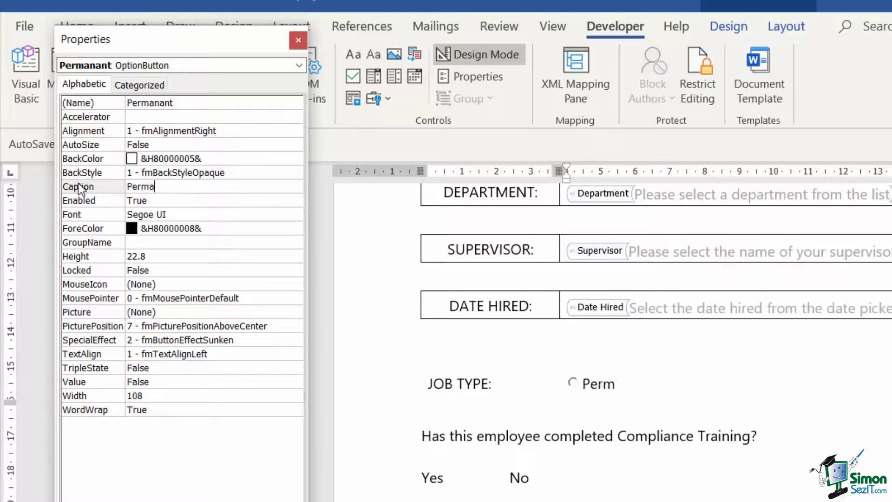
{"action": "type", "text": "nant"}
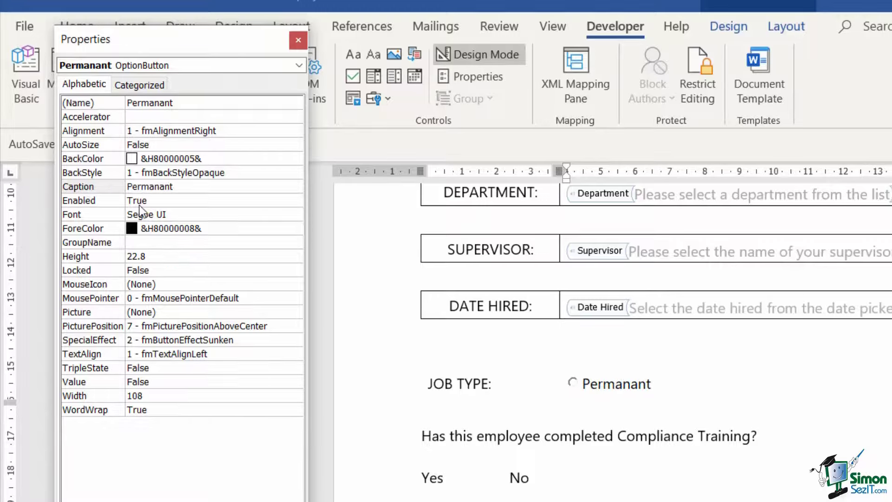
{"action": "left_click", "coordinate": [187, 212]}
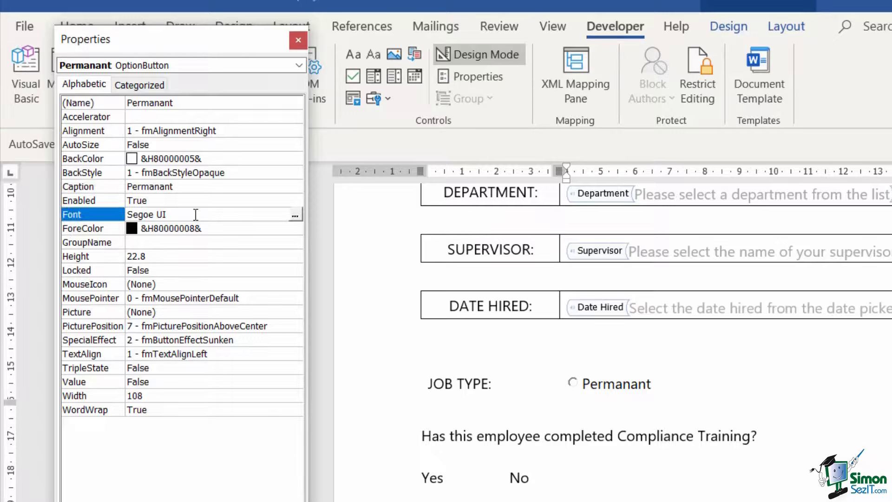
{"action": "left_click", "coordinate": [180, 232]}
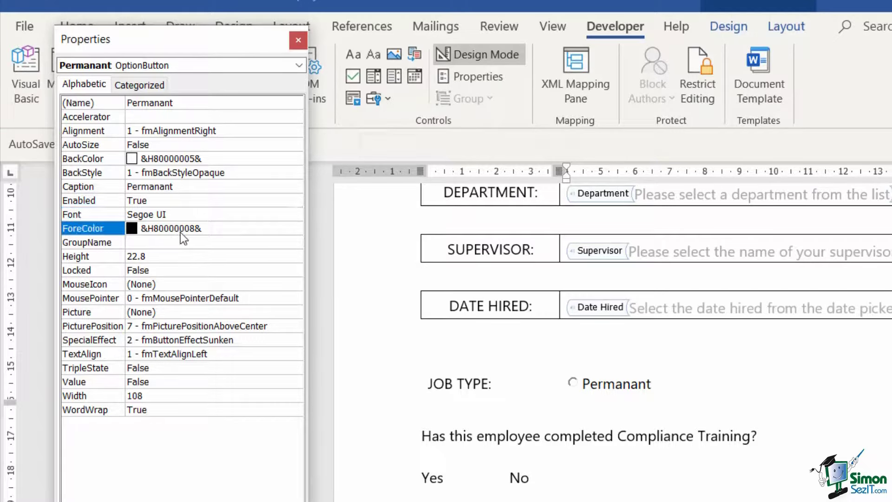
{"action": "left_click", "coordinate": [200, 158]}
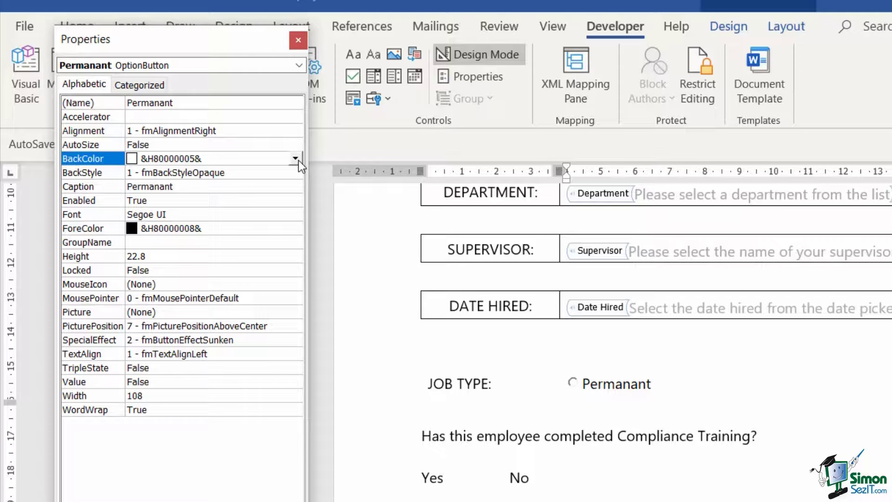
- Try a pink palette background on the Permanant button, then set it back to white
{"action": "left_click", "coordinate": [296, 158]}
{"action": "left_click", "coordinate": [165, 180]}
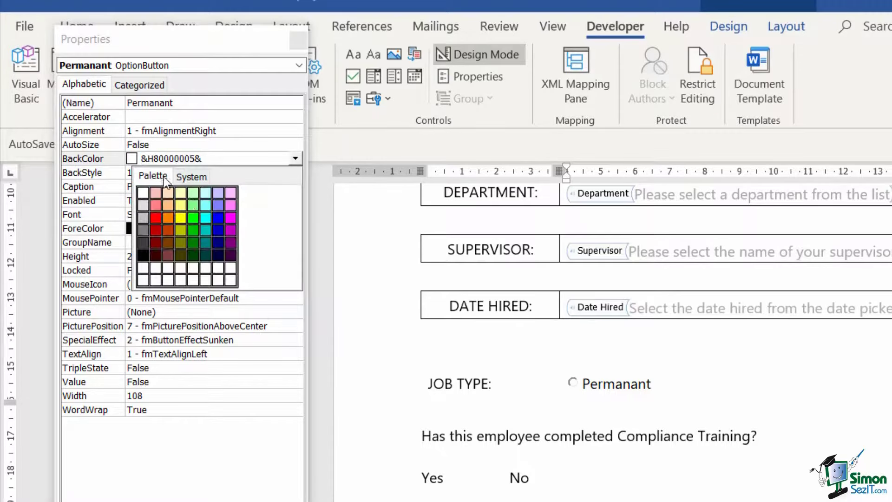
{"action": "left_click", "coordinate": [156, 204]}
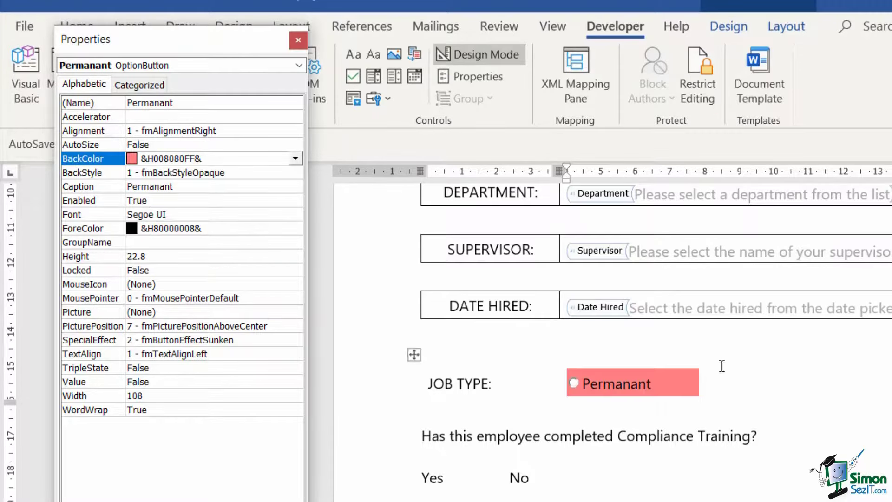
{"action": "left_click", "coordinate": [296, 158]}
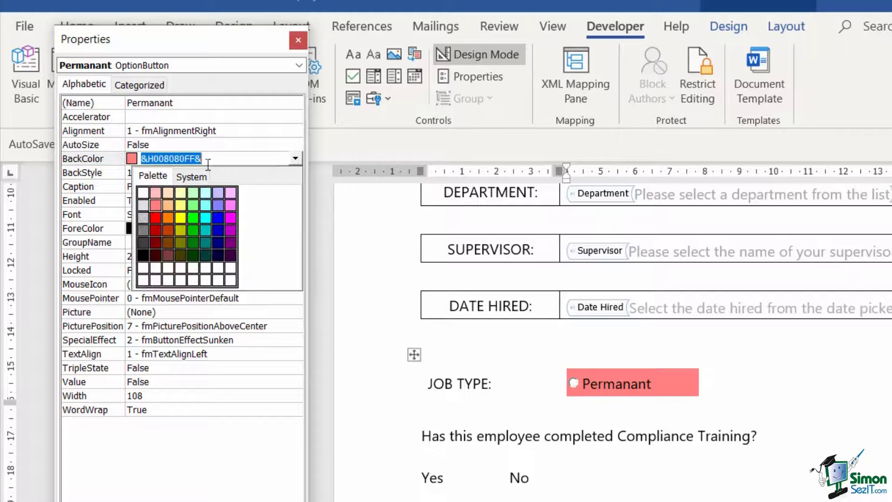
{"action": "left_click", "coordinate": [142, 188]}
- Try red text on Permanant, settle on black, and close the Properties window
{"action": "left_click", "coordinate": [185, 225]}
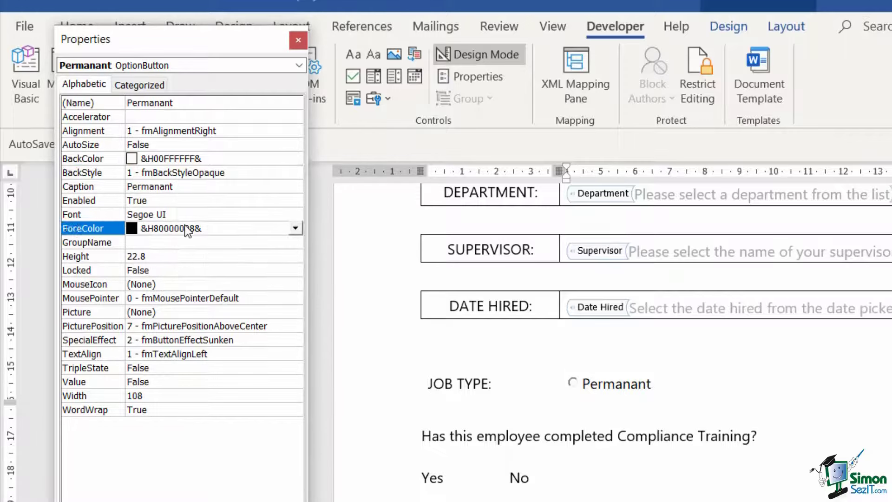
{"action": "left_click", "coordinate": [295, 228]}
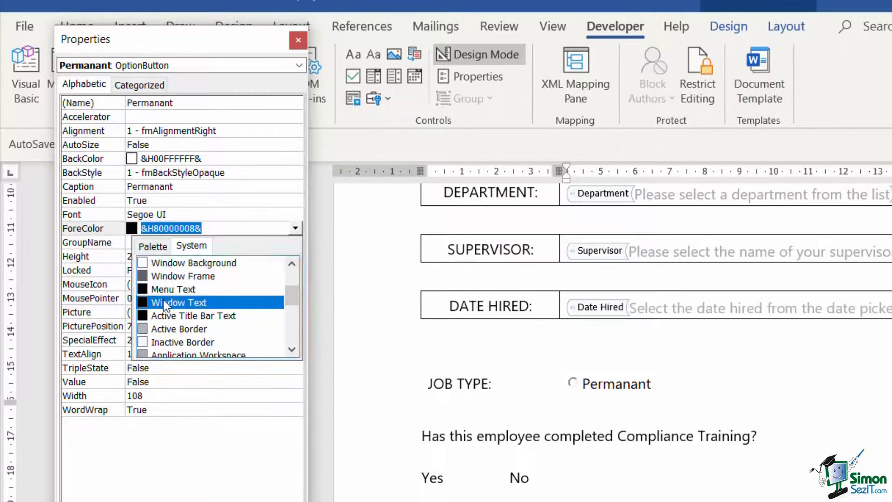
{"action": "left_click", "coordinate": [150, 247]}
{"action": "left_click", "coordinate": [157, 283]}
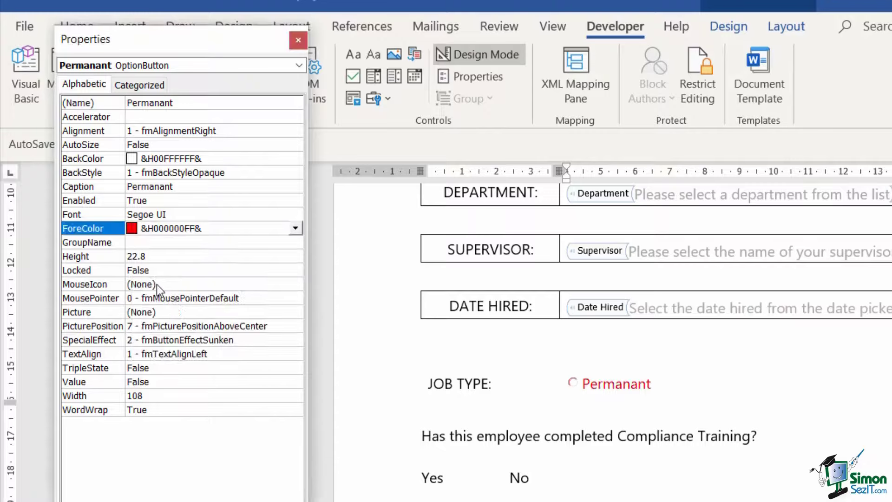
{"action": "left_click", "coordinate": [295, 228]}
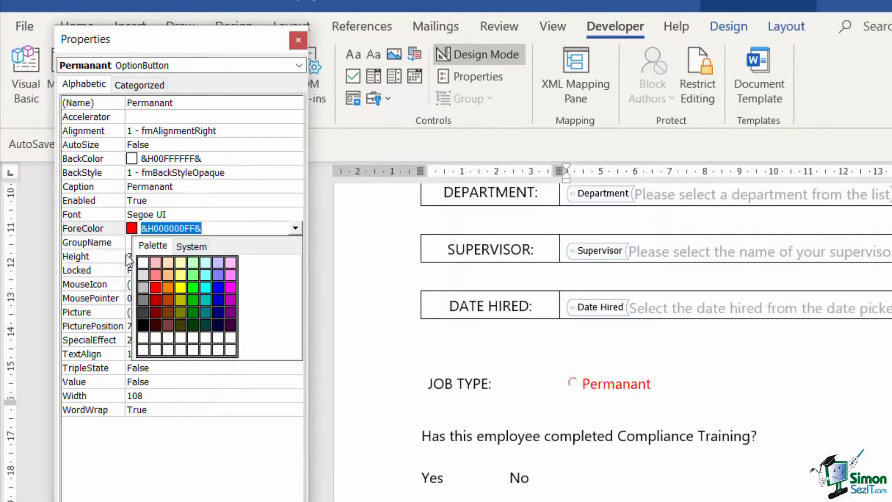
{"action": "left_click", "coordinate": [142, 325]}
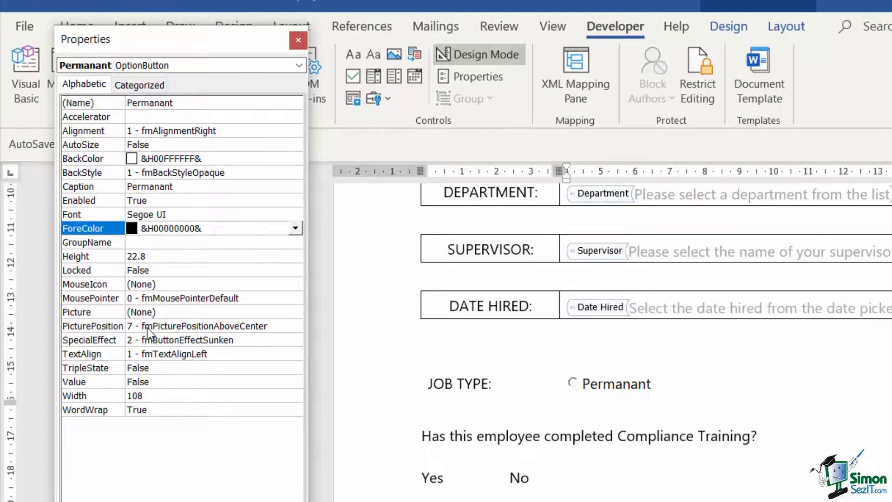
{"action": "left_click", "coordinate": [296, 38]}
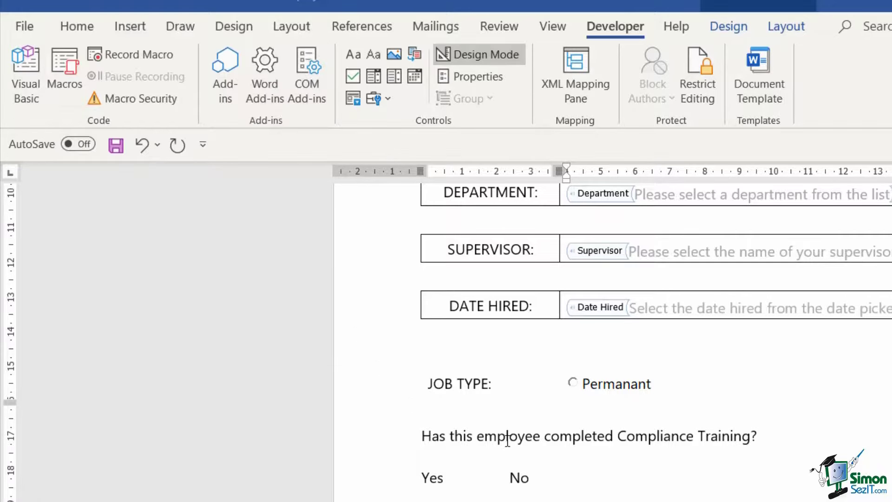
- Insert a second ActiveX option button right of Permanant and open its Properties
{"action": "left_click", "coordinate": [670, 389]}
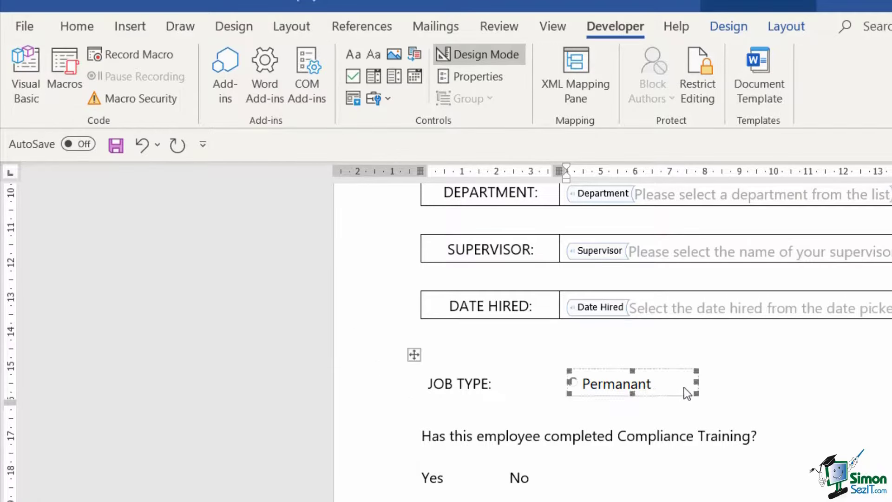
{"action": "left_click", "coordinate": [714, 383]}
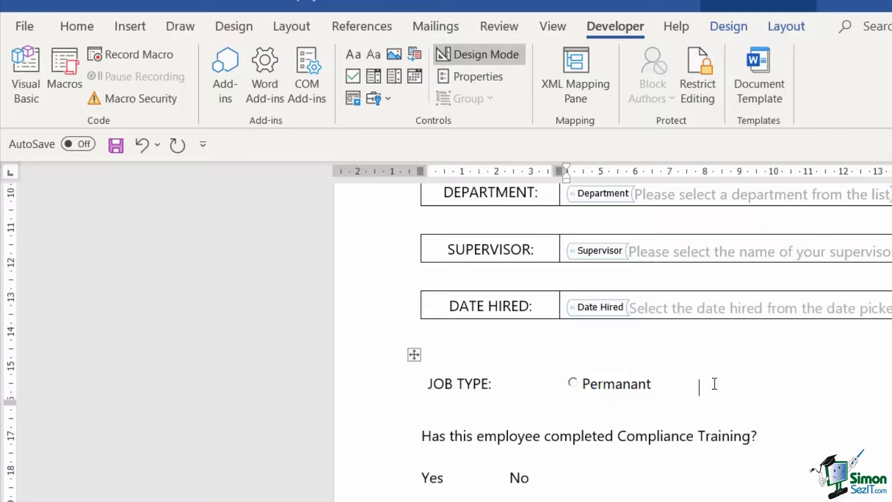
{"action": "left_click", "coordinate": [388, 97]}
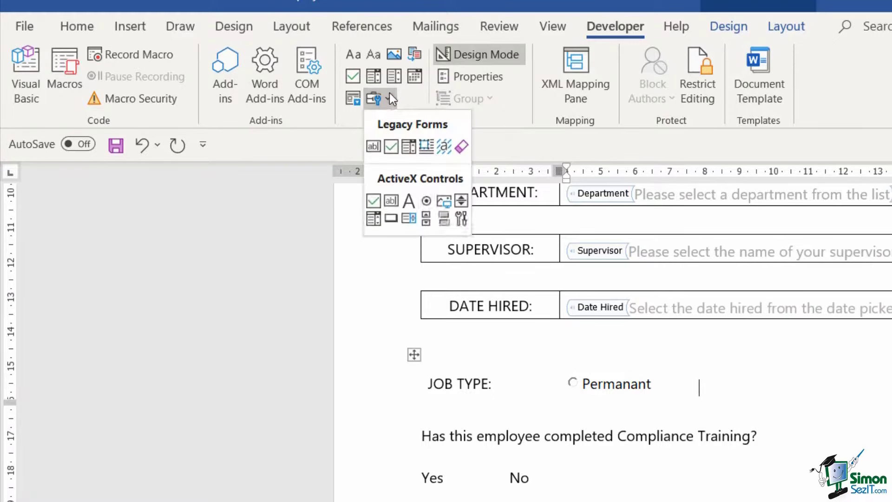
{"action": "left_click", "coordinate": [426, 202]}
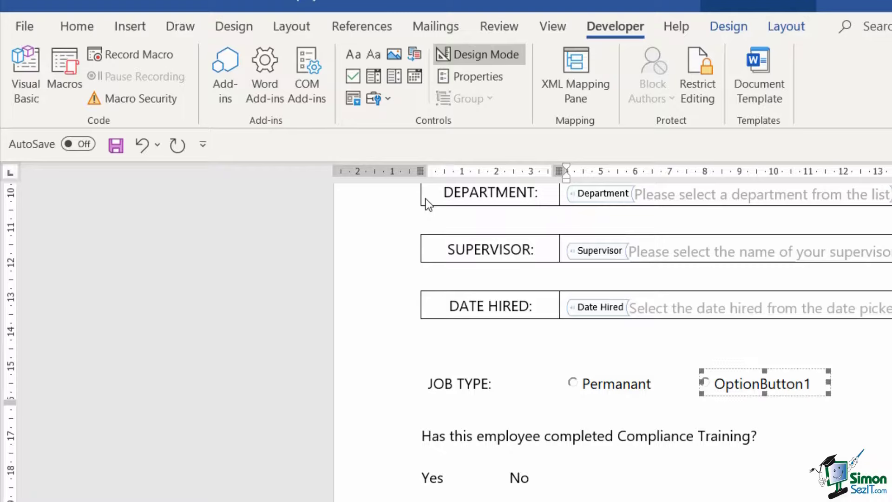
{"action": "left_click", "coordinate": [495, 81]}
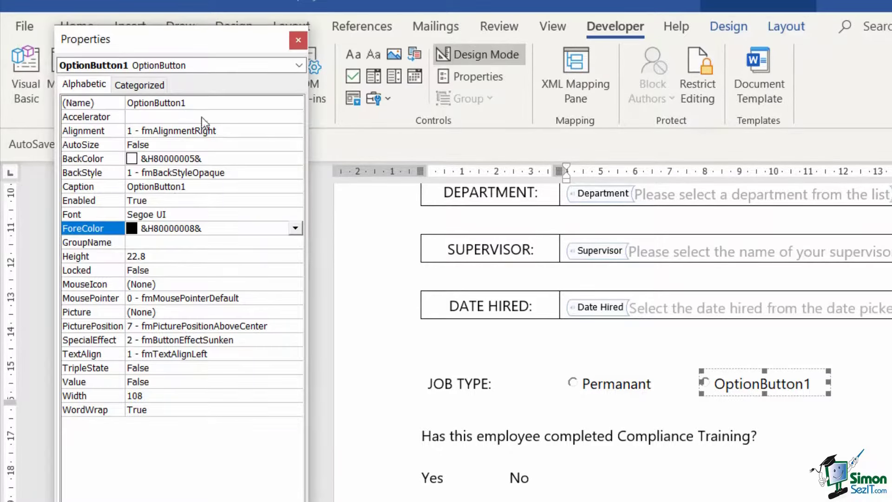
- Set the new button's (Name) and Caption to Contract and close Properties
{"action": "left_click", "coordinate": [181, 103]}
{"action": "left_click_drag", "start_coordinate": [186, 103], "coordinate": [181, 103]}
{"action": "double_click", "coordinate": [172, 101]}
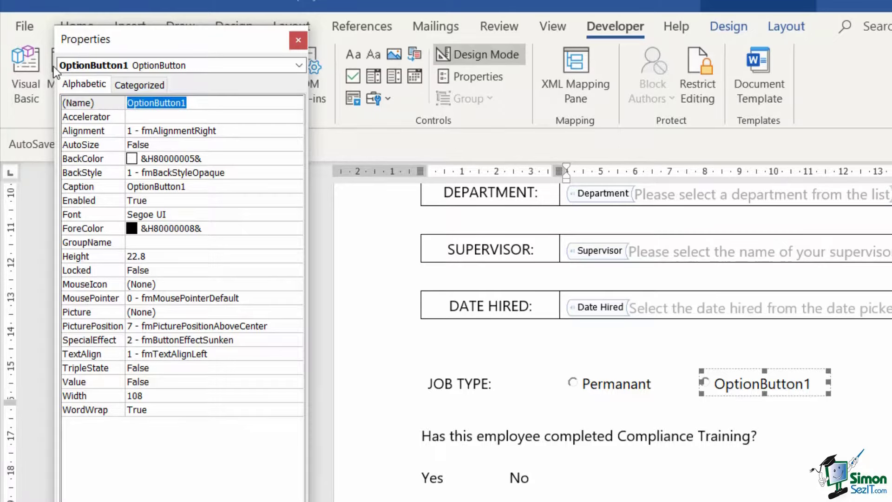
{"action": "type", "text": "Contract"}
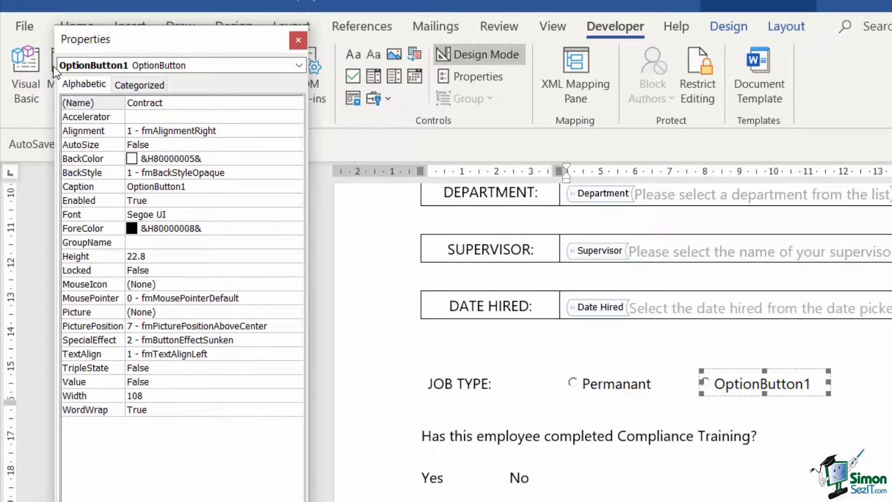
{"action": "left_click", "coordinate": [175, 187]}
{"action": "double_click", "coordinate": [121, 182]}
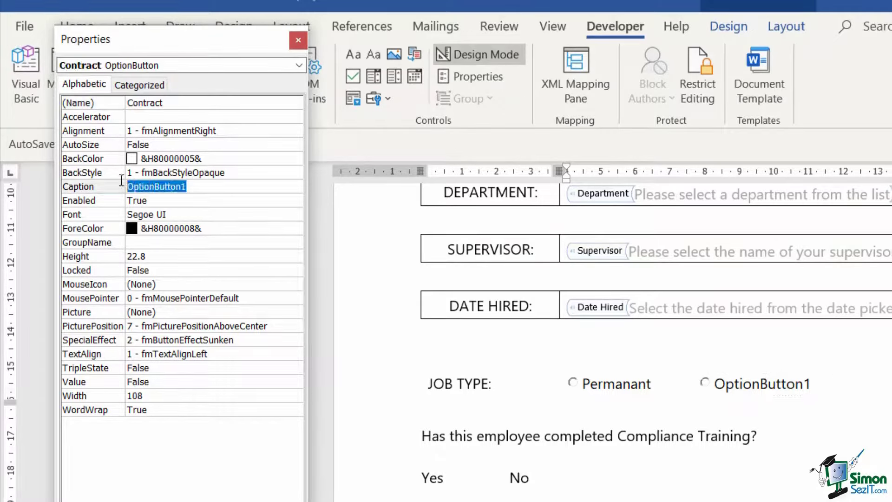
{"action": "type", "text": "Contra"}
{"action": "type", "text": "ct"}
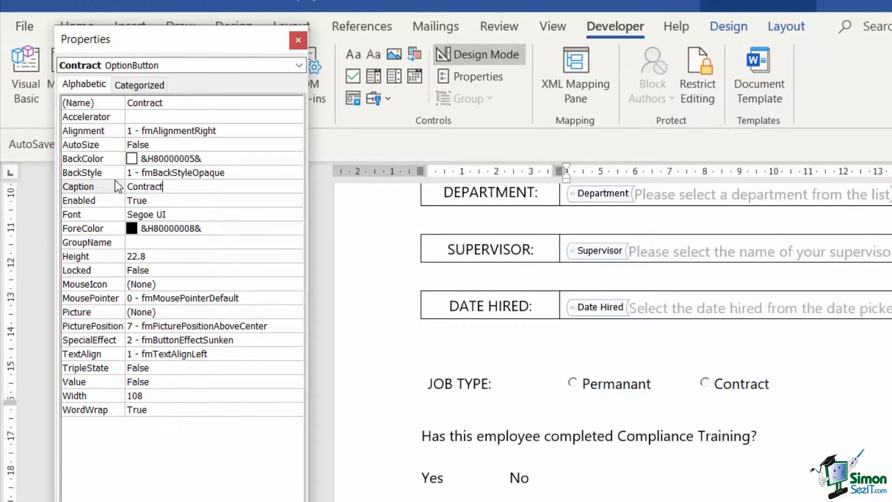
{"action": "left_click", "coordinate": [298, 40]}
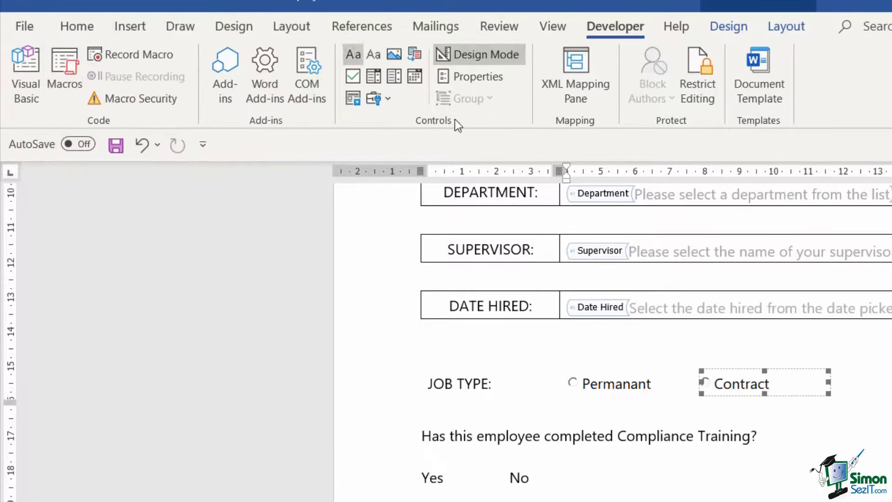
- Insert a third ActiveX option button after Contract and open its Properties
{"action": "left_click", "coordinate": [836, 385]}
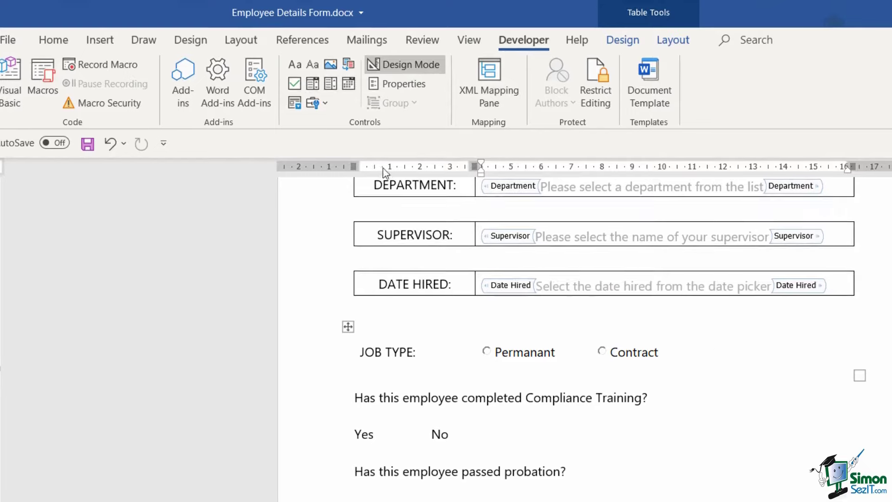
{"action": "left_click", "coordinate": [325, 112]}
{"action": "left_click", "coordinate": [363, 190]}
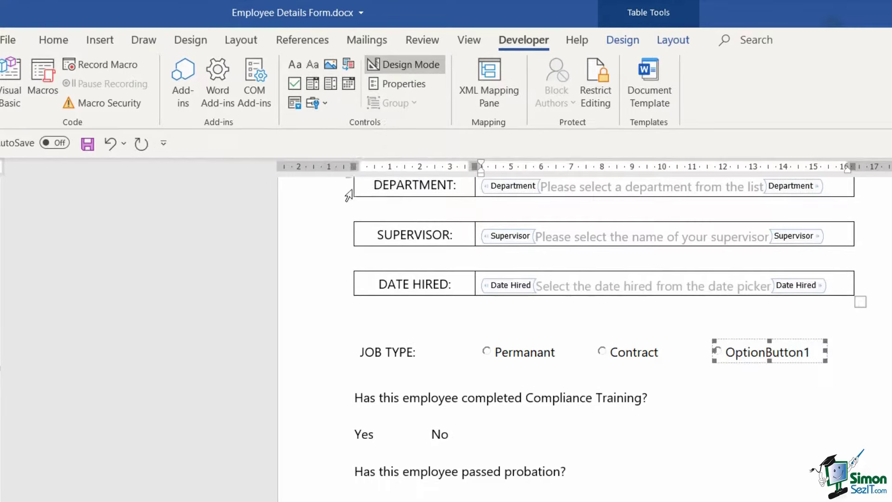
{"action": "left_click", "coordinate": [399, 83]}
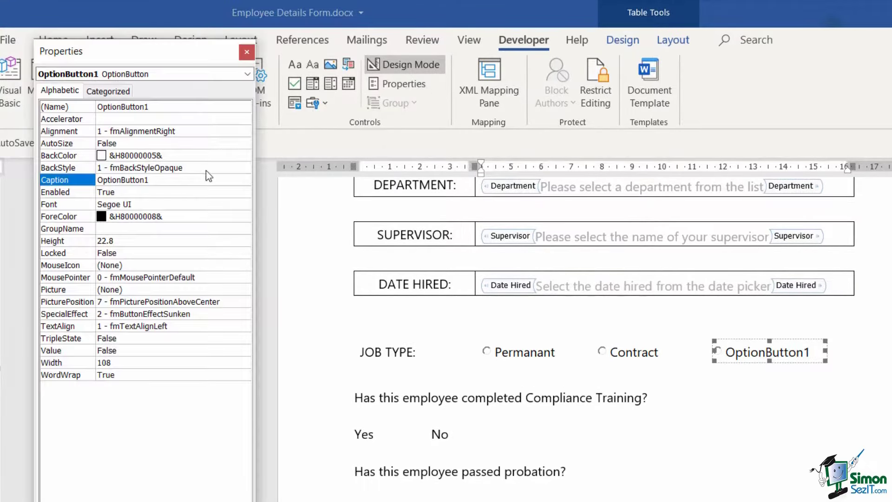
- Set the third button's (Name) and Caption to Temp and close Properties
{"action": "left_click", "coordinate": [163, 108]}
{"action": "double_click", "coordinate": [152, 106]}
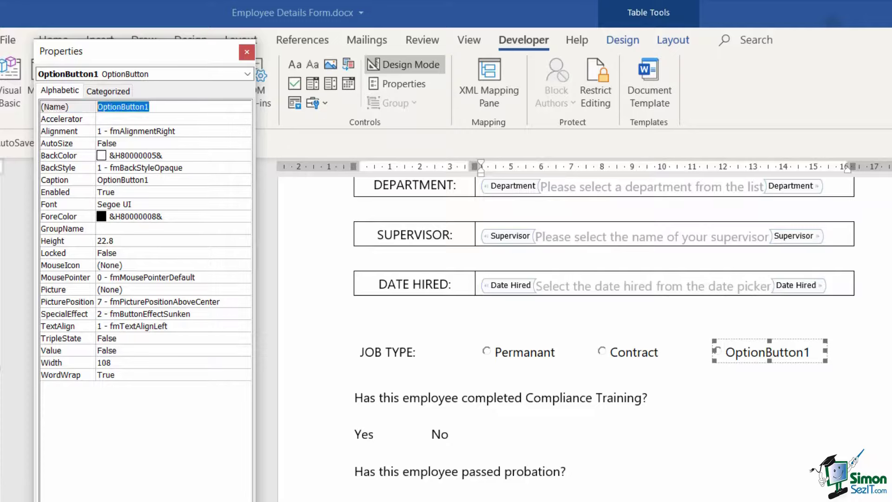
{"action": "type", "text": "Temp"}
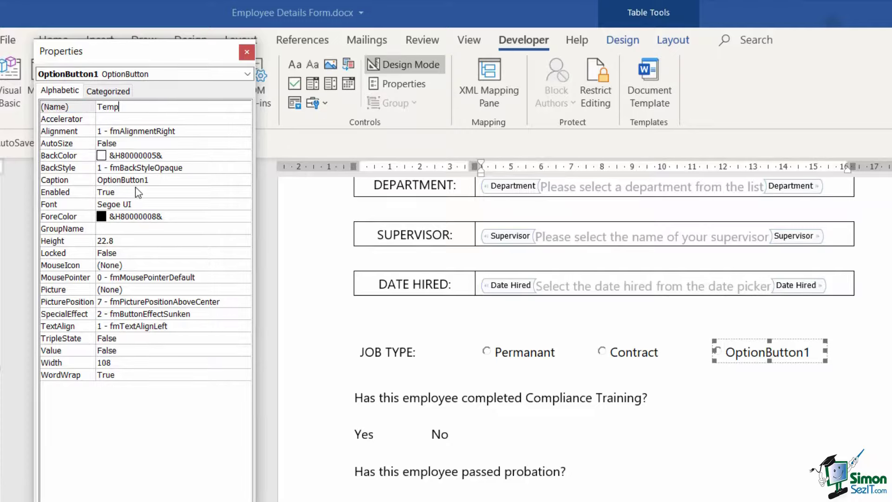
{"action": "left_click", "coordinate": [157, 181]}
{"action": "double_click", "coordinate": [157, 181]}
{"action": "type", "text": "T"}
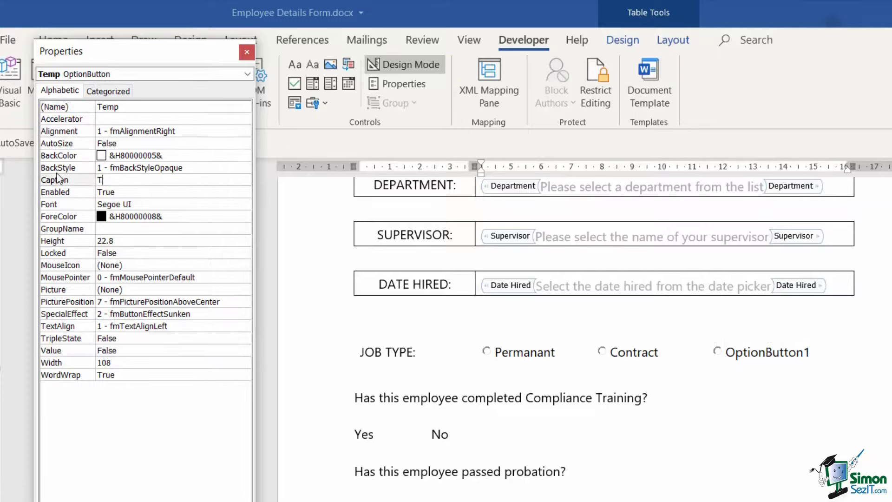
{"action": "type", "text": "emp"}
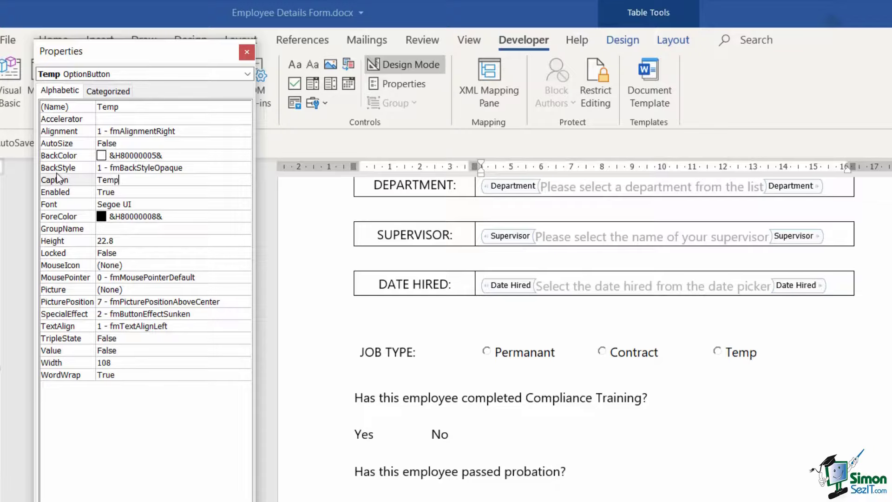
{"action": "left_click", "coordinate": [247, 52]}
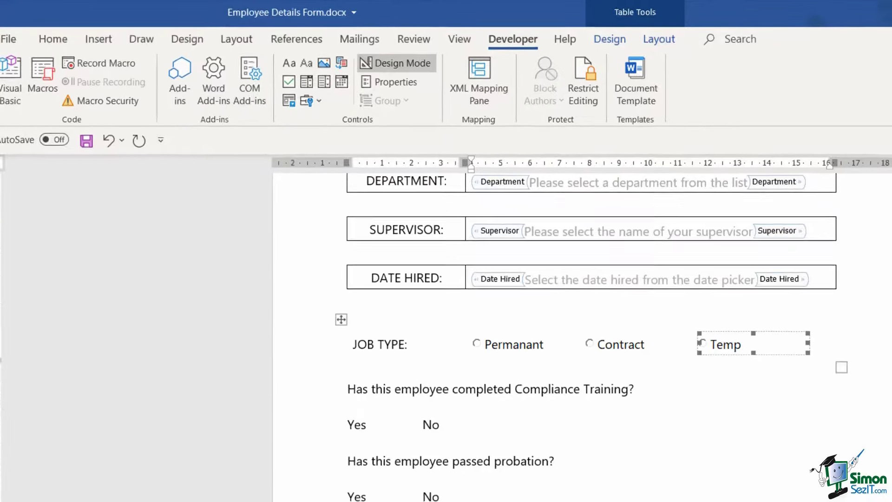
- Turn off Design Mode and test Permanant, Contract, then Temp, leaving Temp selected
{"action": "left_click", "coordinate": [533, 323]}
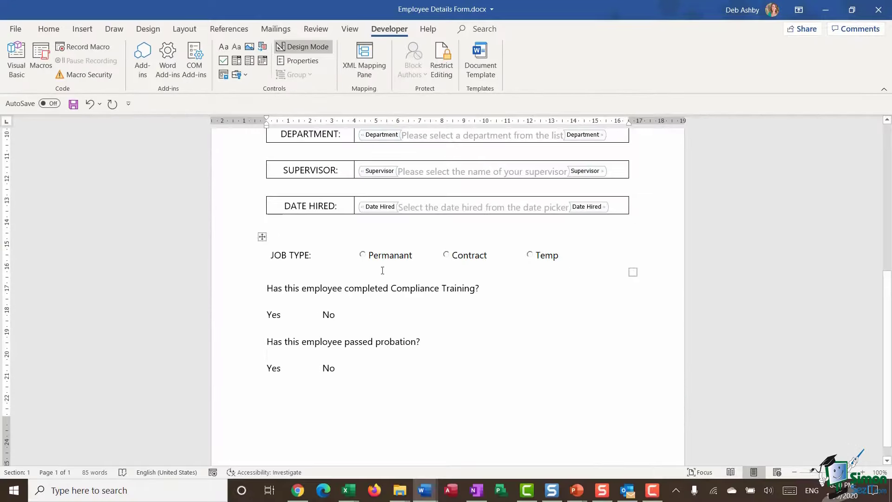
{"action": "left_click", "coordinate": [302, 45]}
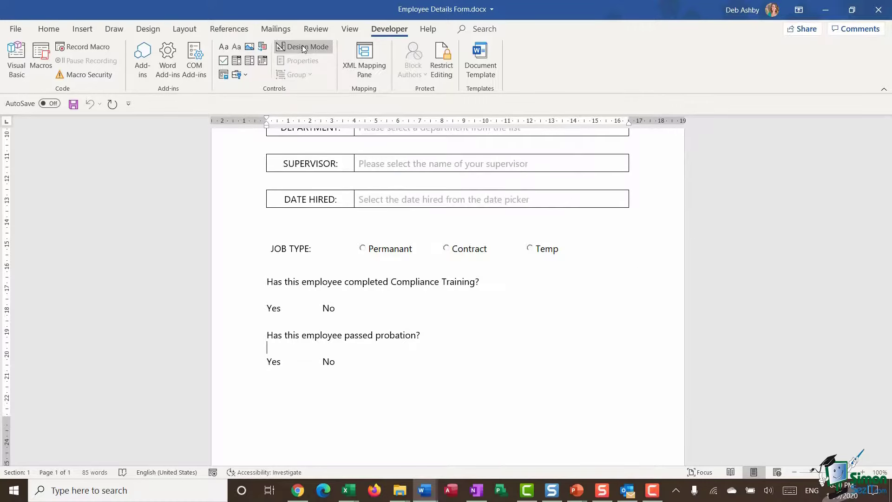
{"action": "left_click", "coordinate": [363, 249]}
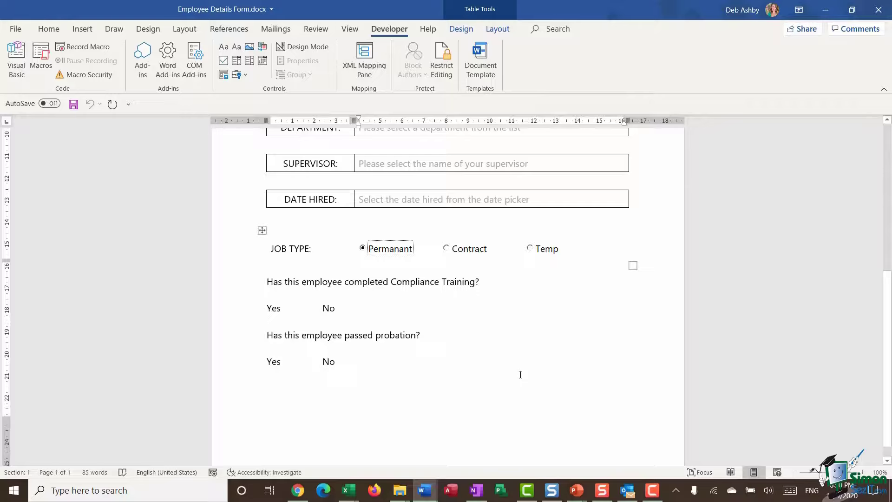
{"action": "left_click", "coordinate": [449, 249]}
{"action": "left_click", "coordinate": [529, 249]}
{"action": "left_click", "coordinate": [617, 302]}
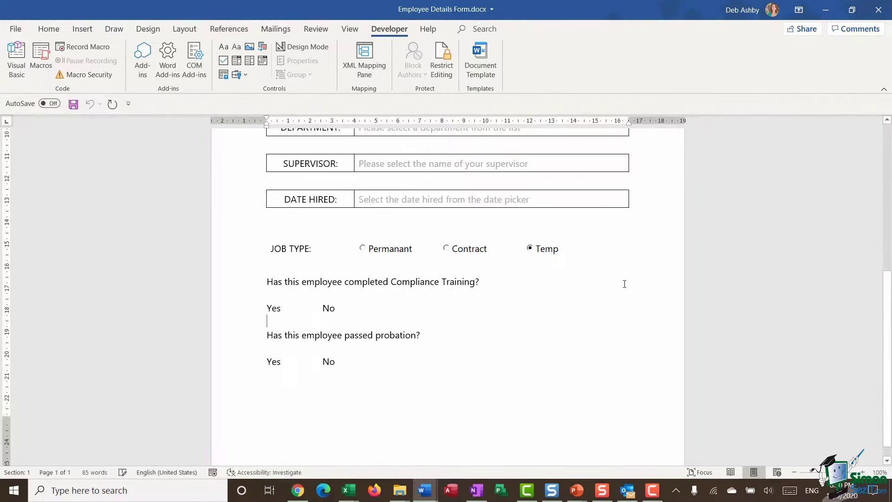
{"action": "scroll", "coordinate": [622, 285], "scroll_direction": "up", "scroll_amount": 2}
{"action": "scroll", "coordinate": [624, 284], "scroll_direction": "down", "scroll_amount": 2}
{"action": "scroll", "coordinate": [624, 283], "scroll_direction": "down", "scroll_amount": 1}
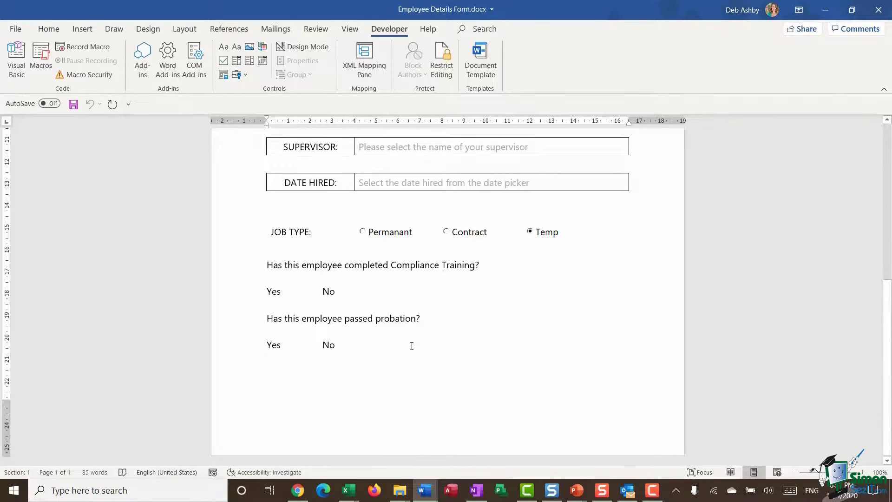
- Insert a Check Box Content Control after Yes and open its Properties
{"action": "left_click", "coordinate": [306, 297]}
{"action": "left_click", "coordinate": [224, 62]}
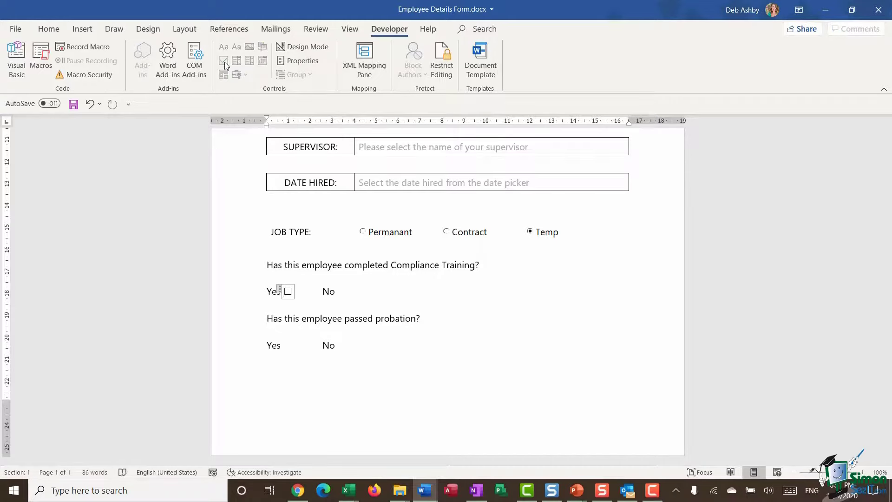
{"action": "left_click", "coordinate": [300, 60]}
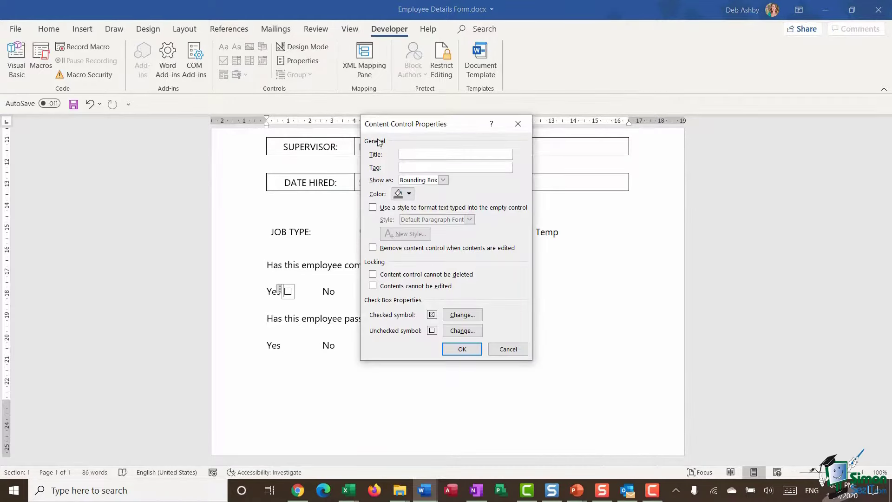
{"action": "left_click_drag", "start_coordinate": [406, 129], "coordinate": [581, 146]}
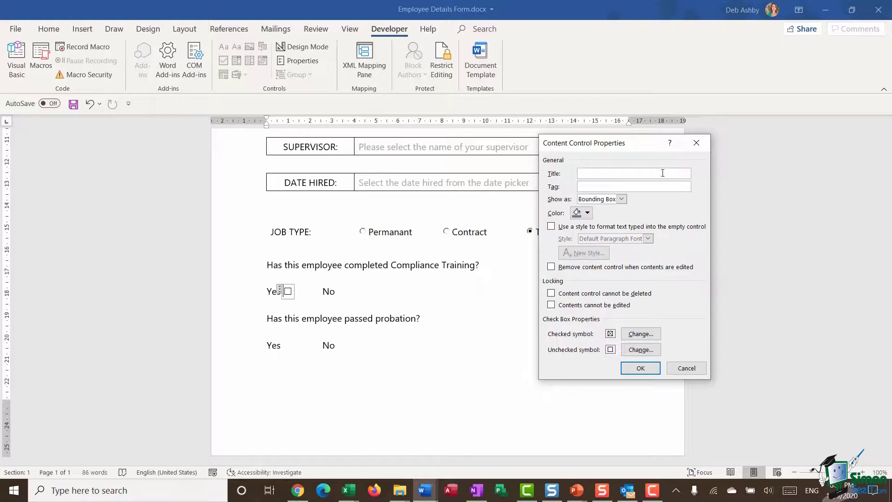
- Give the Yes check box Title 'Check Box' and Tag 'chk_box_yes', then apply
{"action": "type", "text": "Check Bo"}
{"action": "key", "text": "Tab"}
{"action": "type", "text": "chk_bx"}
{"action": "key", "text": "BackSpace"}
{"action": "type", "text": "ox_yes"}
{"action": "left_click", "coordinate": [636, 334]}
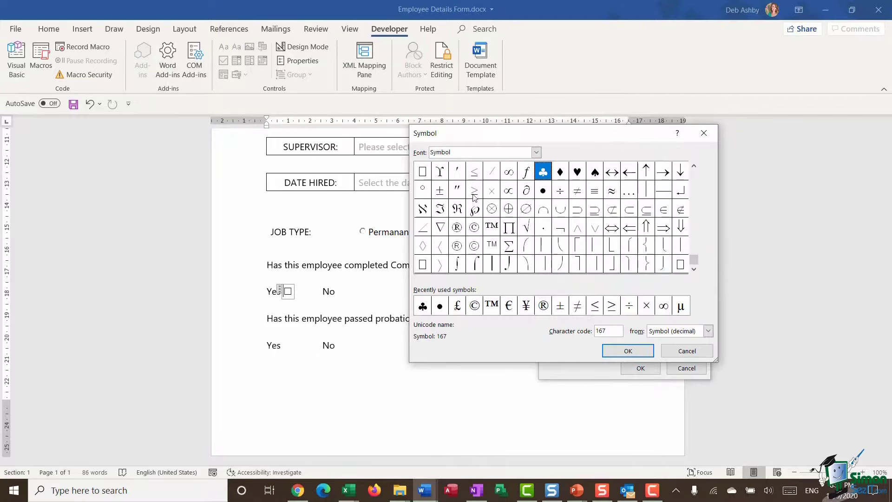
{"action": "left_click", "coordinate": [683, 351]}
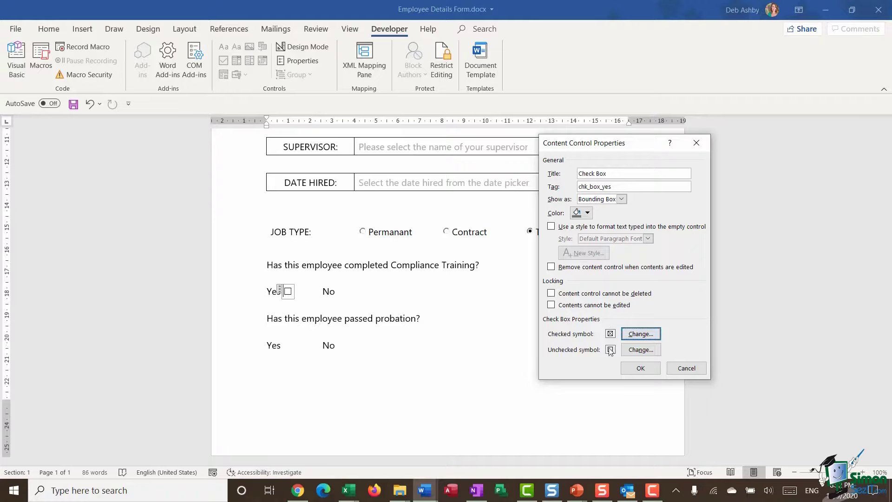
{"action": "left_click", "coordinate": [643, 370]}
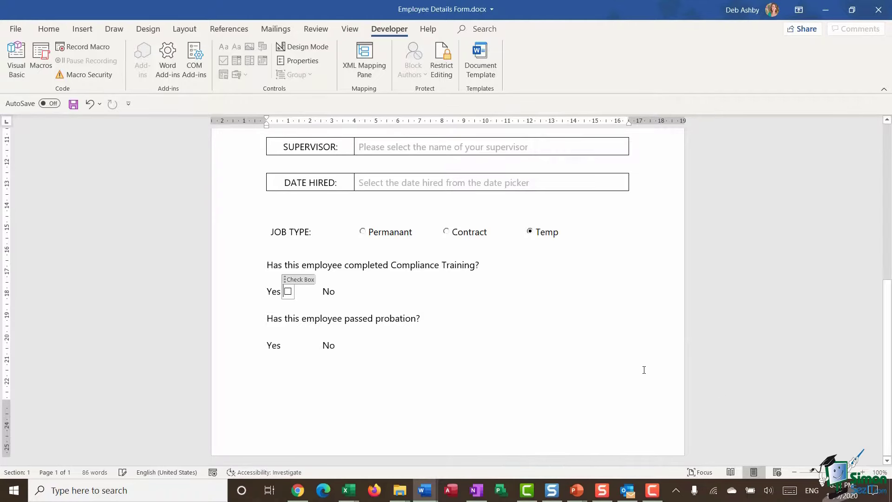
{"action": "left_click", "coordinate": [344, 290]}
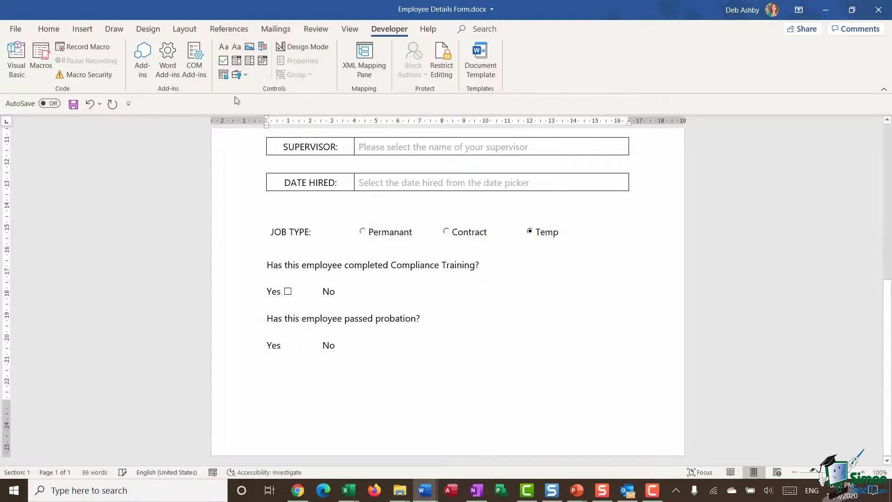
- Add a check box after No with Title 'Check Box' and Tag 'check_box_no'
{"action": "left_click", "coordinate": [223, 60]}
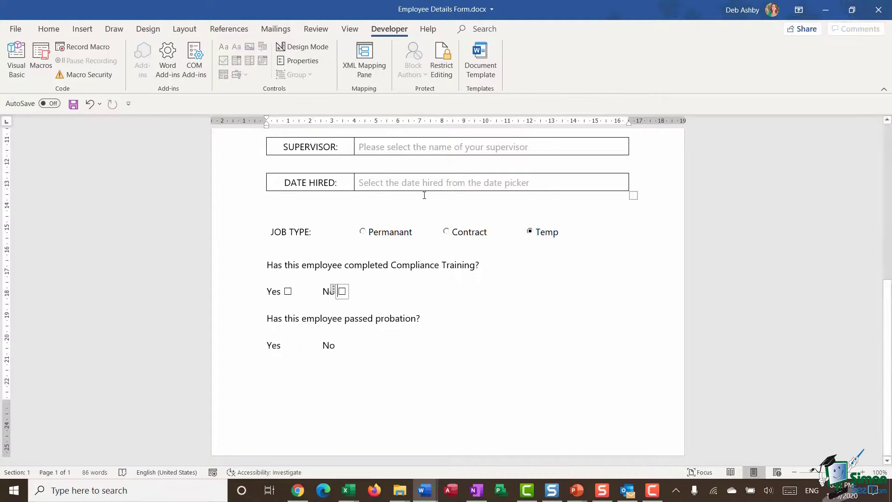
{"action": "left_click", "coordinate": [302, 62]}
{"action": "left_click_drag", "start_coordinate": [486, 122], "coordinate": [602, 122]}
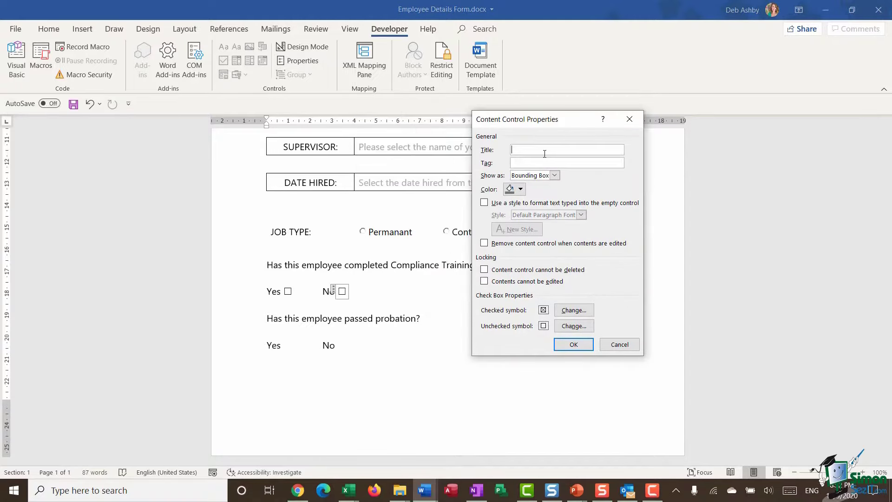
{"action": "type", "text": "Check Box"}
{"action": "key", "text": "Tab"}
{"action": "type", "text": "check_box_no"}
{"action": "left_click", "coordinate": [574, 345]}
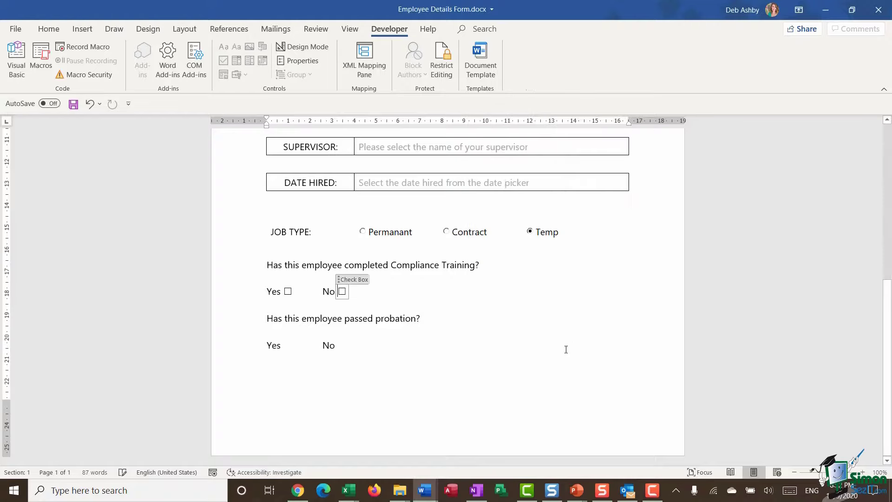
{"action": "left_click", "coordinate": [457, 354]}
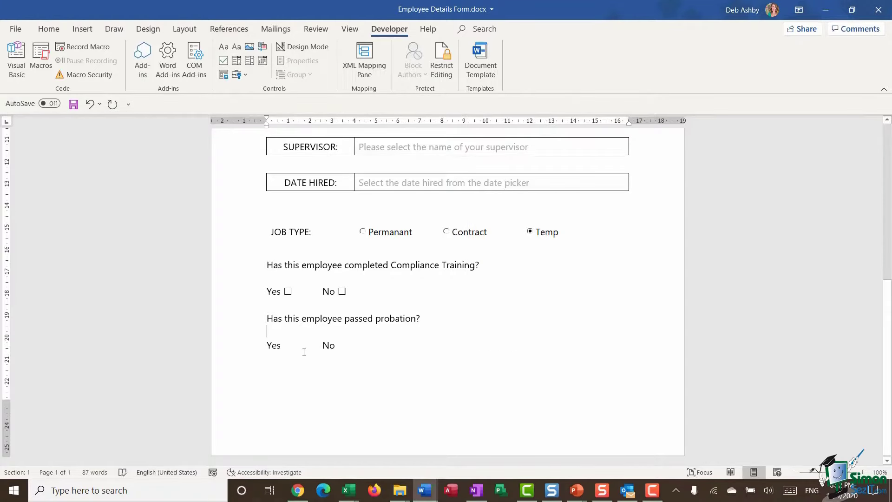
- Add check boxes after Yes and after No on the probation question
{"action": "left_click", "coordinate": [278, 344]}
{"action": "left_click", "coordinate": [223, 60]}
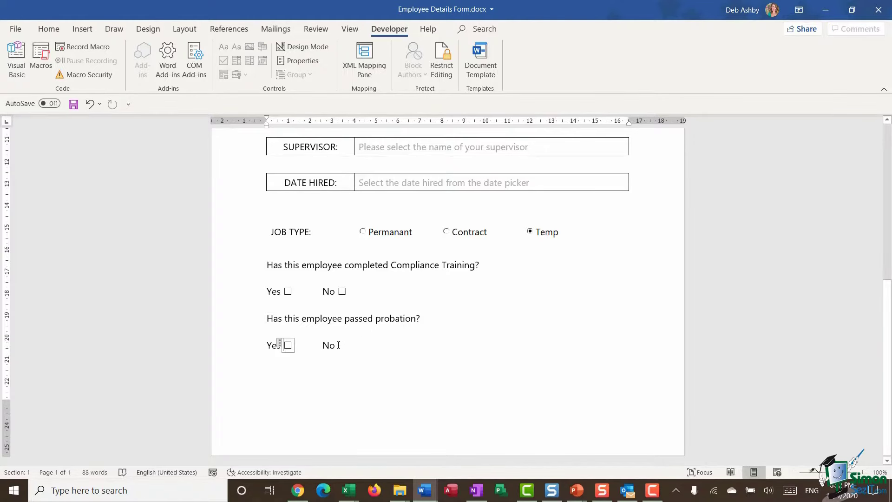
{"action": "left_click", "coordinate": [339, 344]}
{"action": "left_click", "coordinate": [224, 60]}
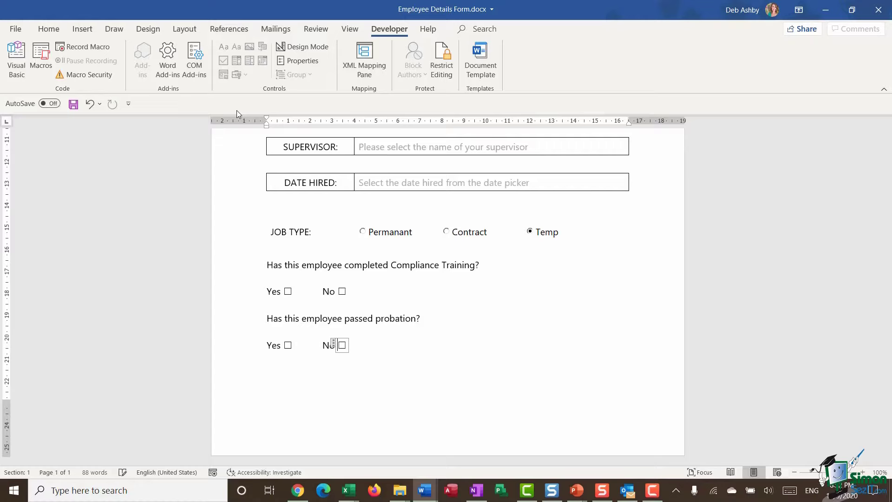
- Test the Compliance Training Yes box by ticking and unticking it
{"action": "left_click", "coordinate": [288, 292]}
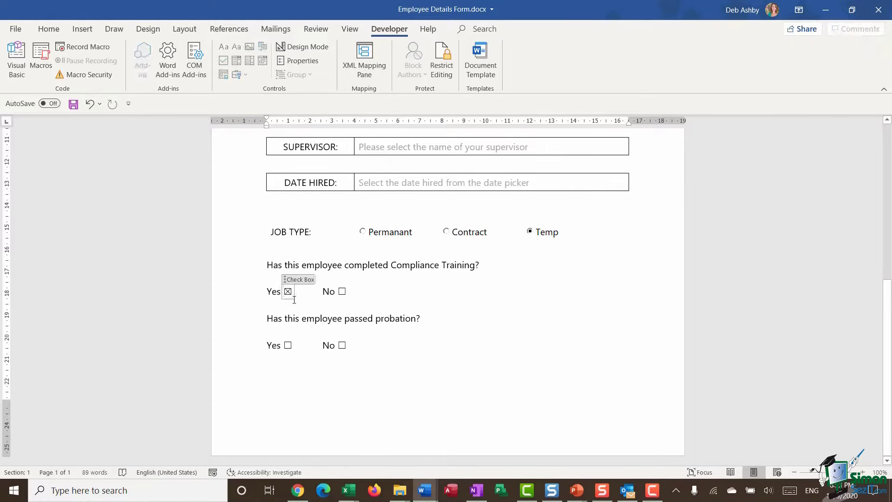
{"action": "left_click", "coordinate": [287, 291]}
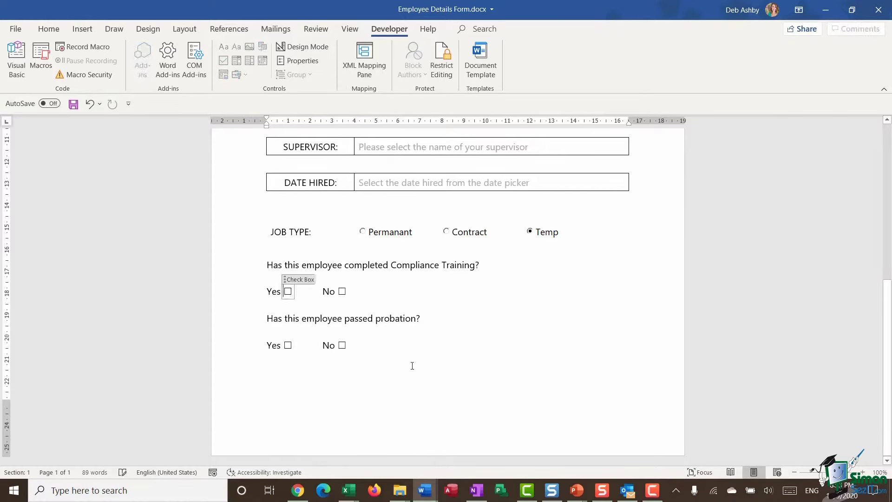
{"action": "left_click", "coordinate": [527, 337]}
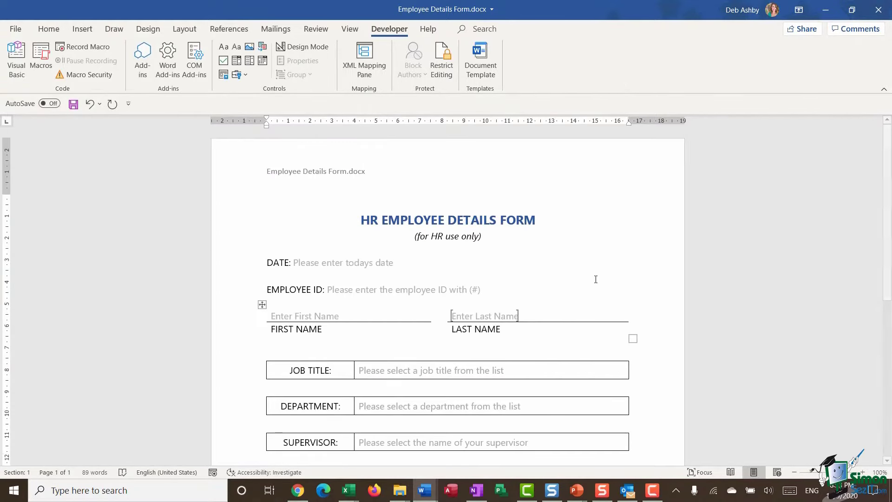
{"action": "scroll", "coordinate": [588, 271], "scroll_direction": "down", "scroll_amount": 5}
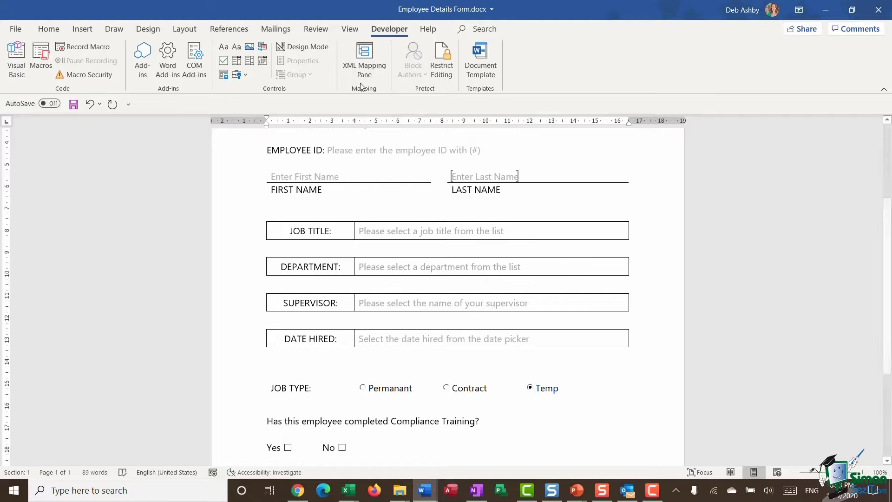
{"action": "left_click", "coordinate": [246, 76]}
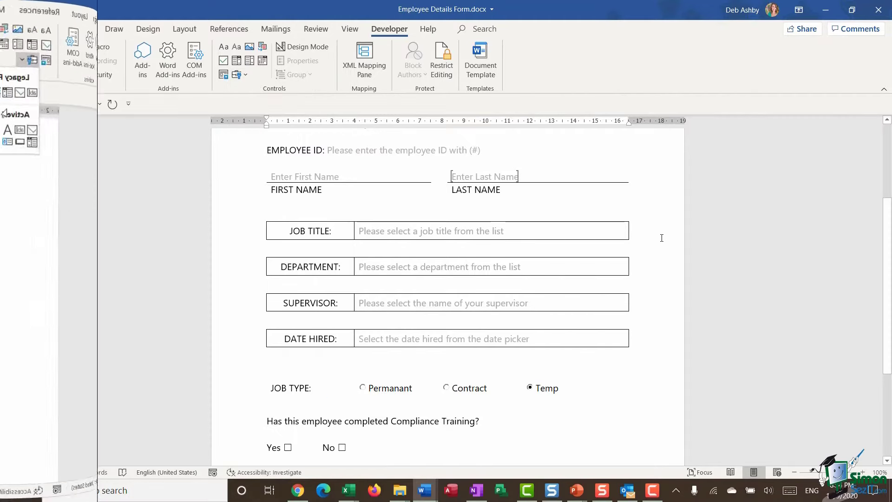
{"action": "scroll", "coordinate": [660, 236], "scroll_direction": "down", "scroll_amount": 3}
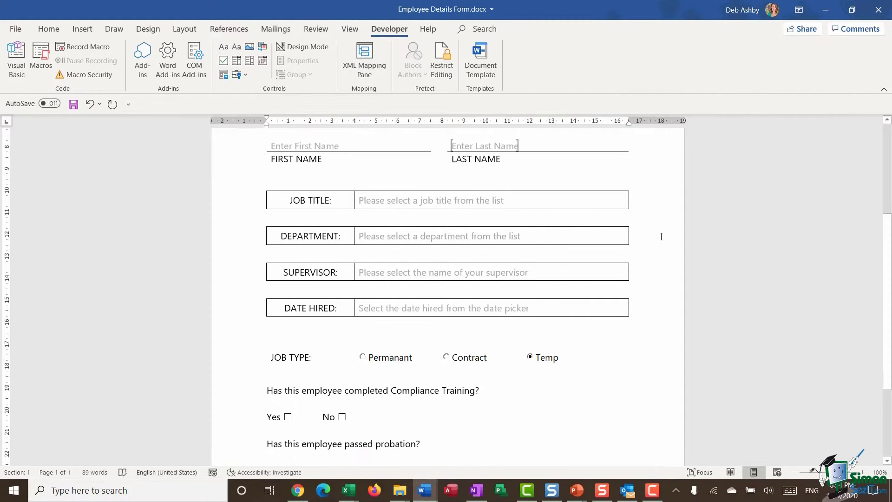